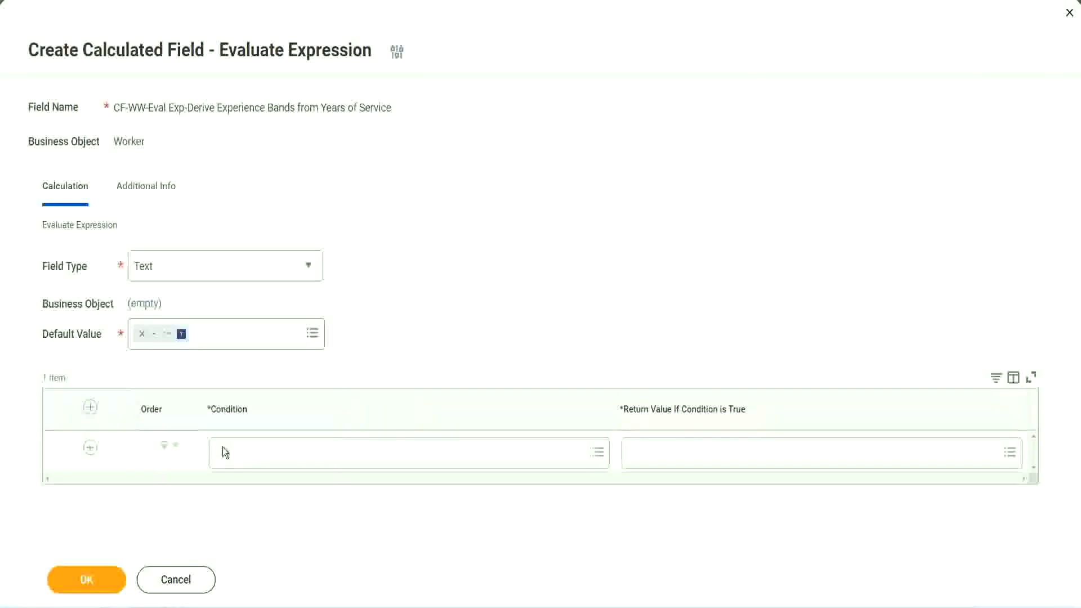
Check the condition field choices, then select the first boolean field's name in the Notepad++ notes
{"action": "left_click", "coordinate": [254, 454]}
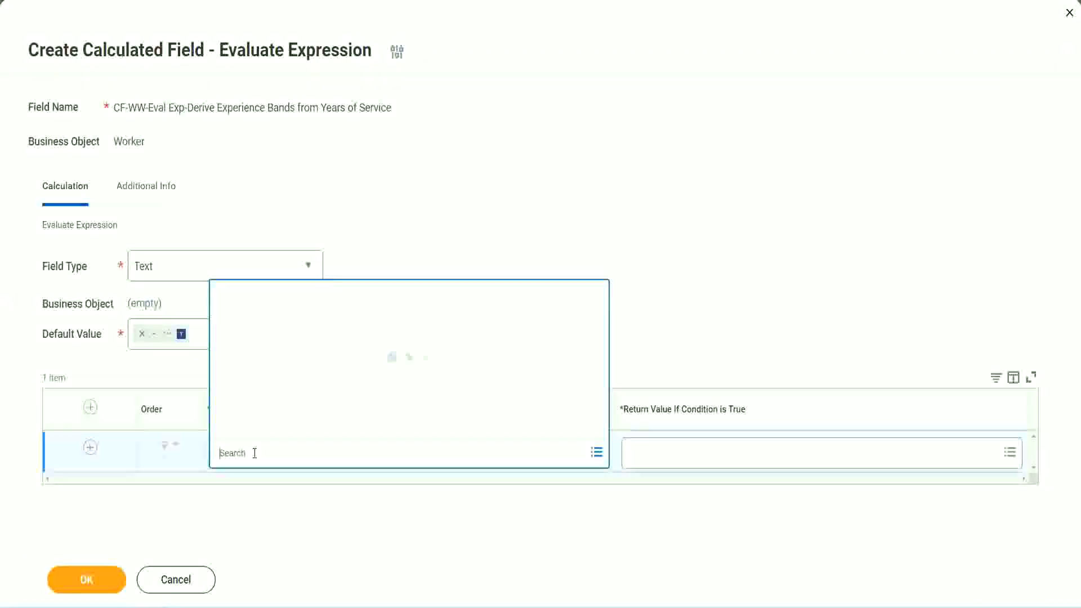
{"action": "left_click", "coordinate": [414, 250]}
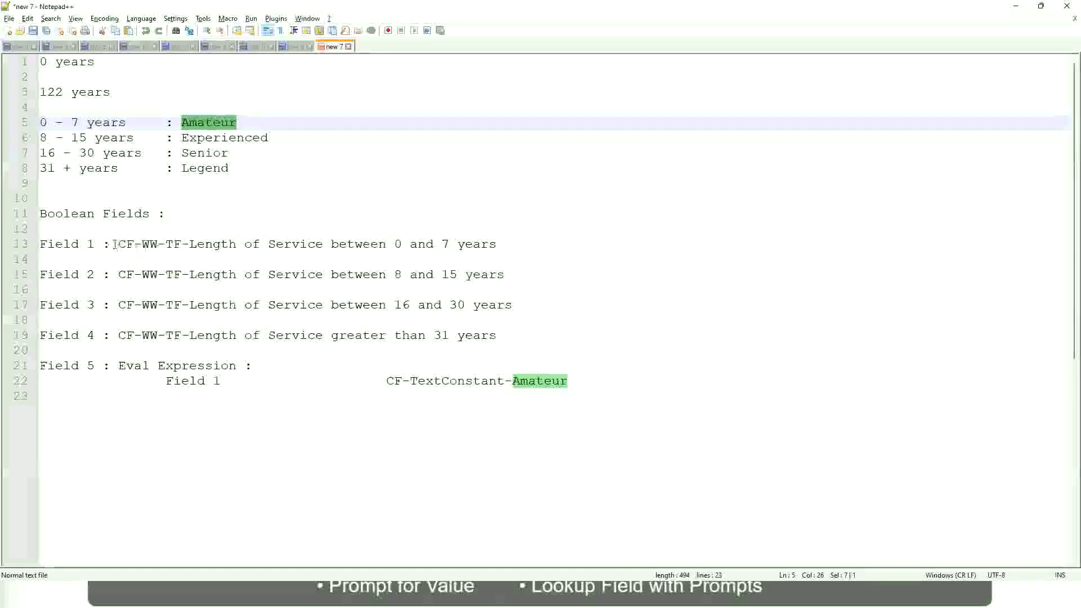
{"action": "left_click_drag", "start_coordinate": [118, 244], "coordinate": [498, 247]}
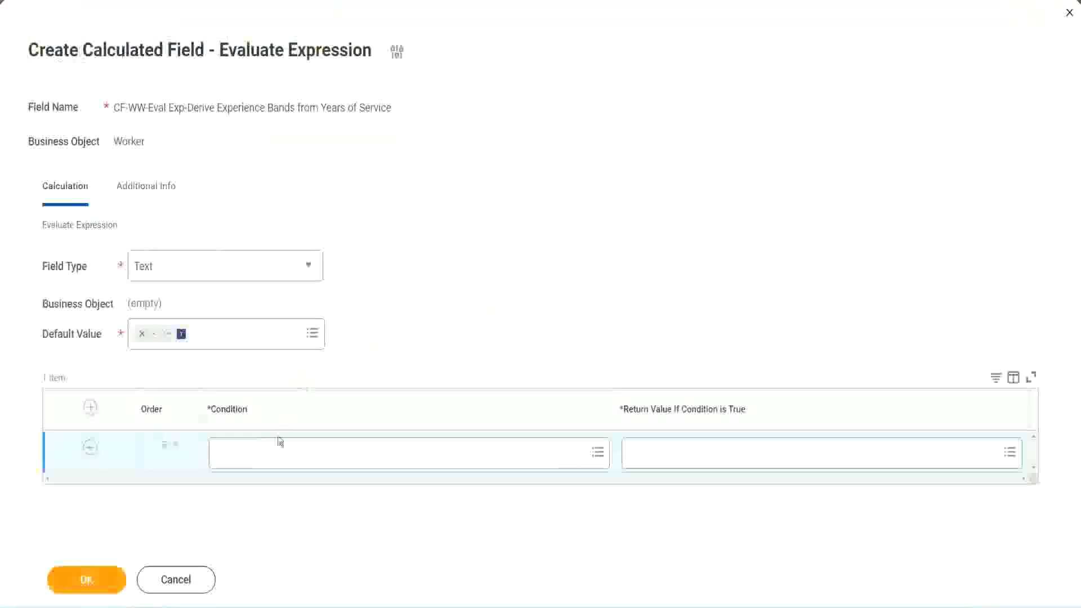
Search the pasted name and choose CF-WW-TF-Length of Service between 0 and 7 years as condition 1
{"action": "left_click", "coordinate": [274, 456]}
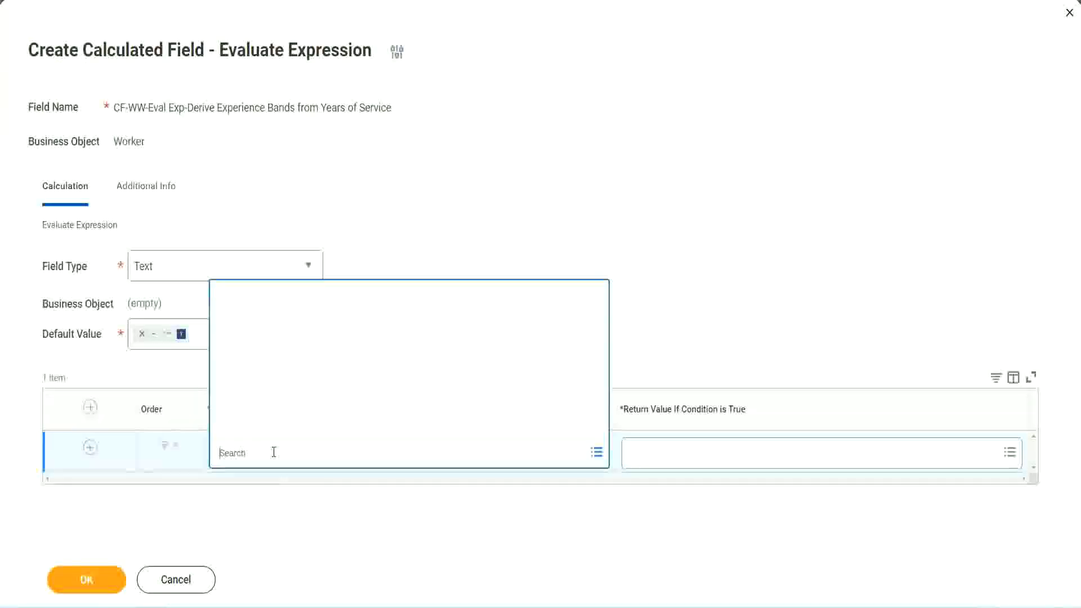
{"action": "type", "text": "CF-WW-TF-Length of Service between 0 and 7 years"}
{"action": "key", "text": "Return"}
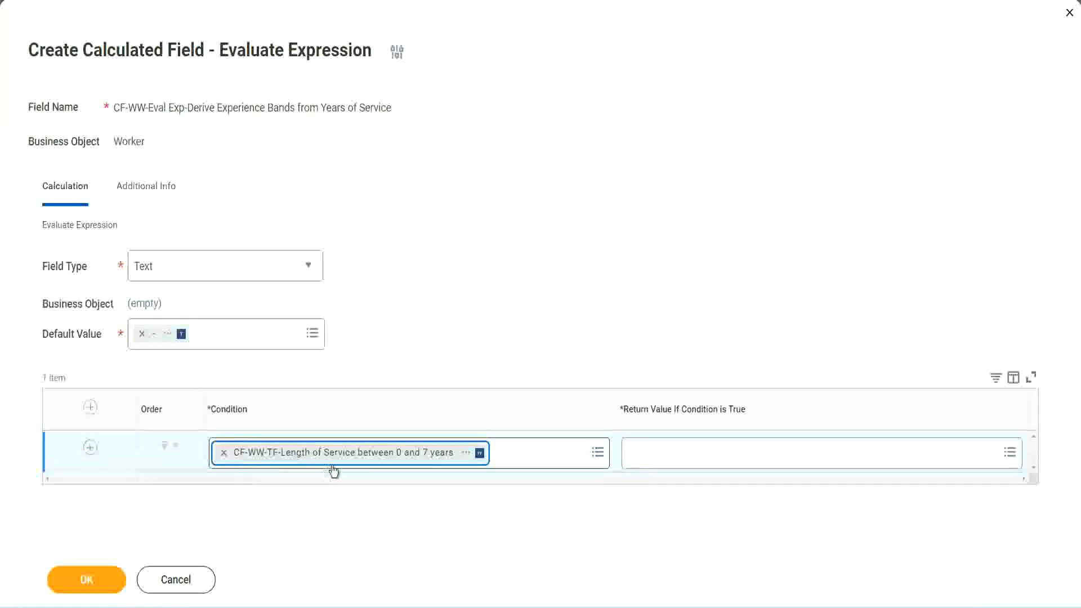
{"action": "left_click", "coordinate": [499, 318]}
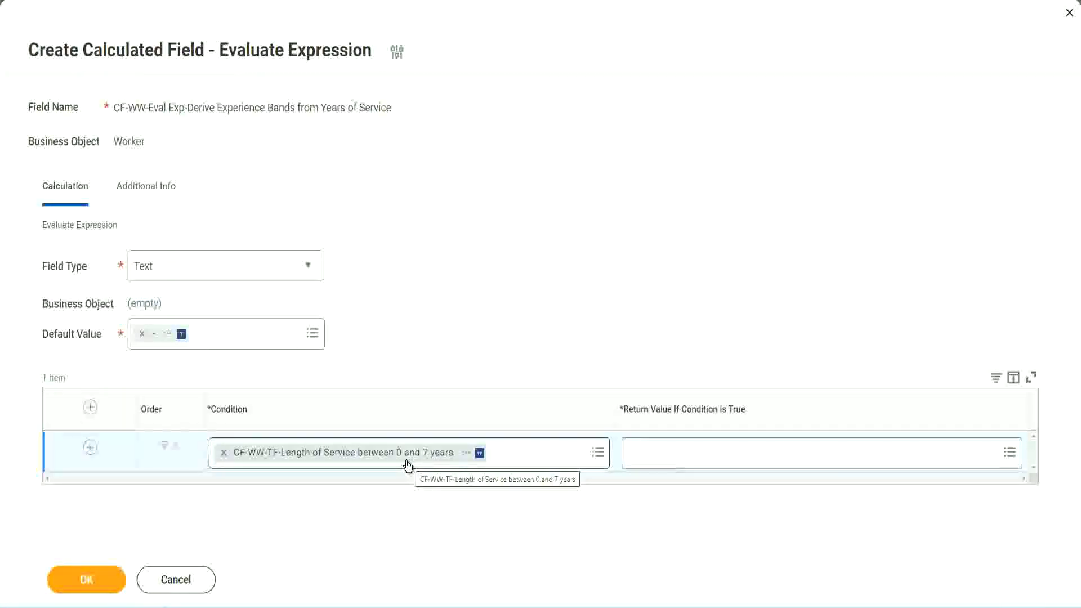
{"action": "left_click", "coordinate": [702, 457]}
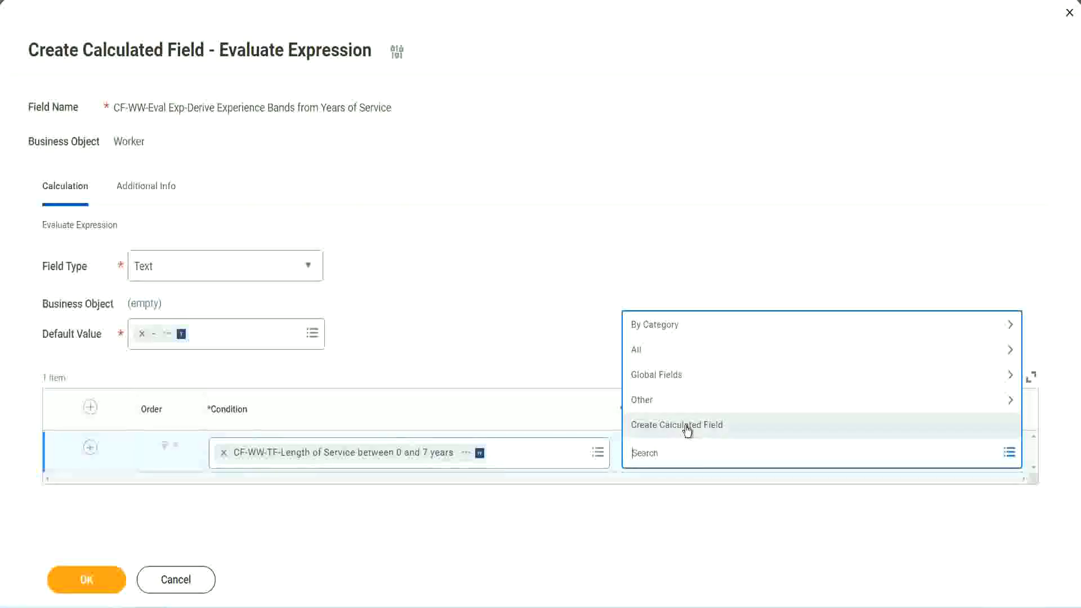
{"action": "left_click", "coordinate": [624, 281]}
{"action": "left_click", "coordinate": [651, 459]}
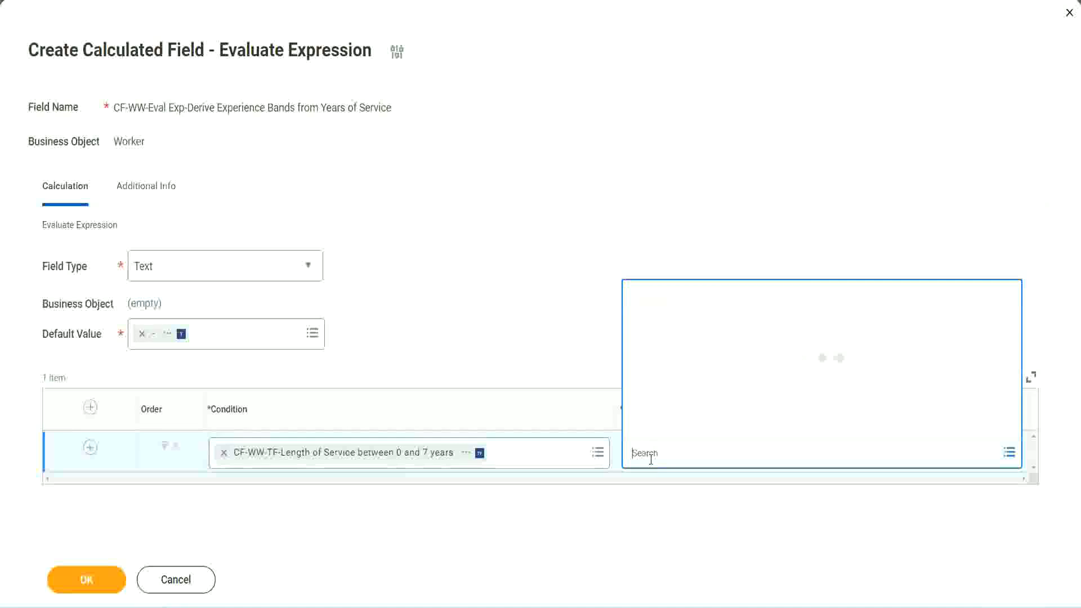
{"action": "type", "text": "Amateur"}
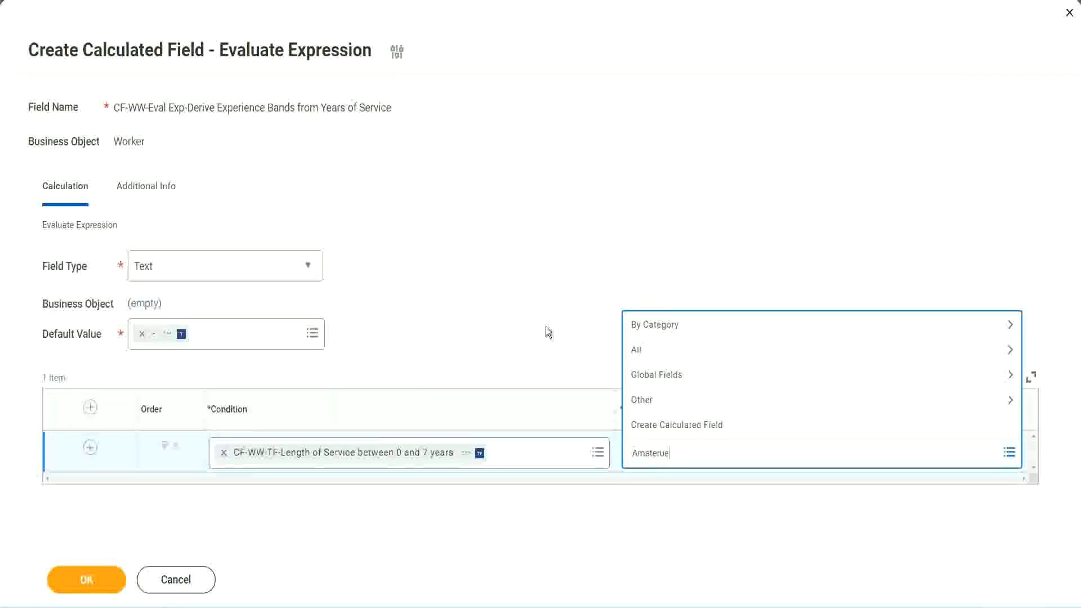
{"action": "key", "text": "Escape"}
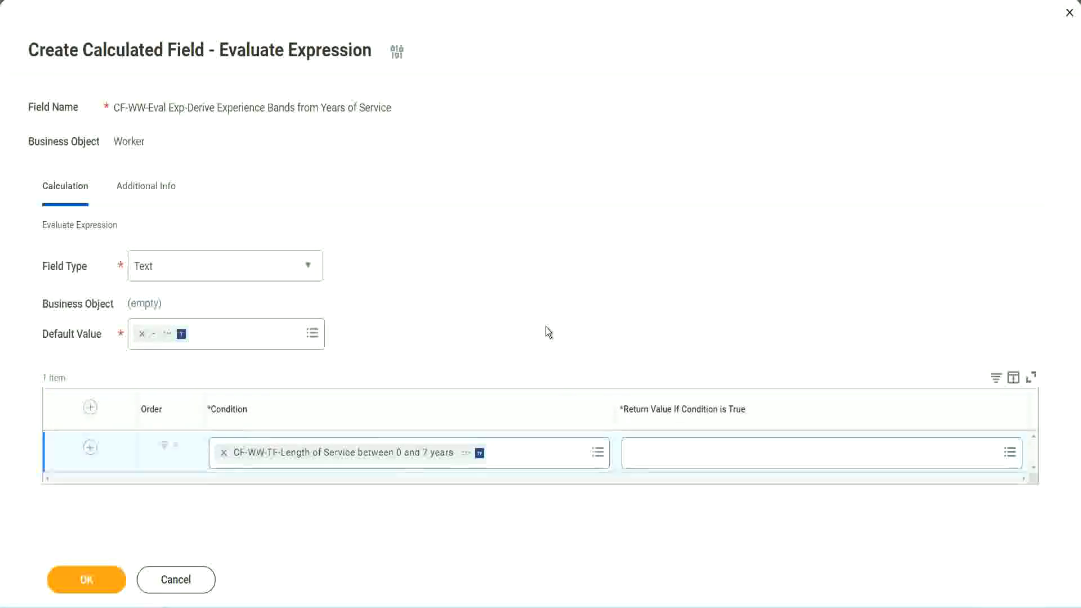
{"action": "left_click", "coordinate": [681, 463]}
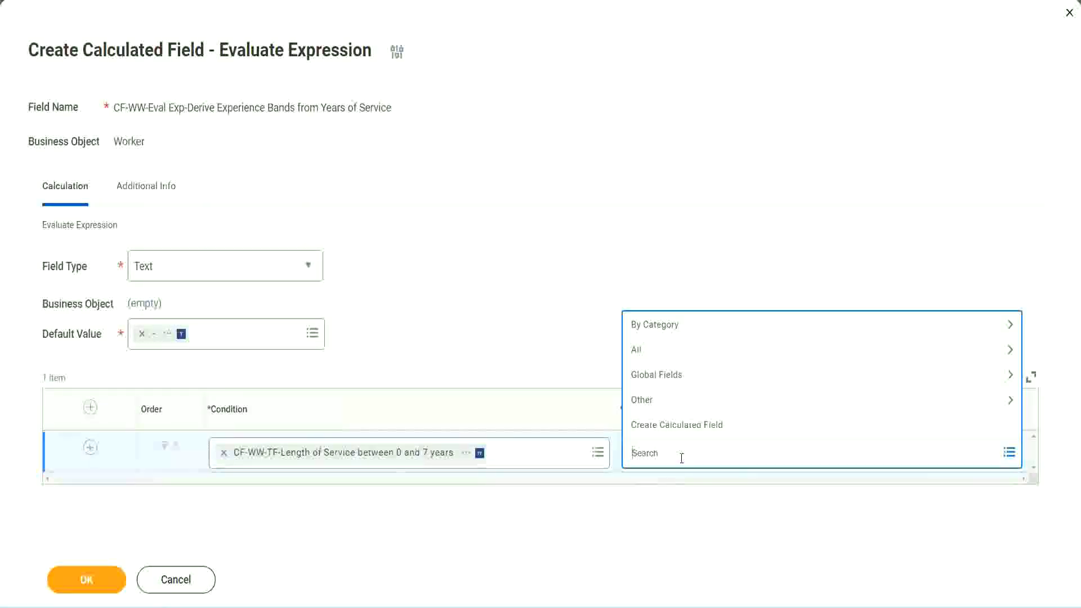
{"action": "left_click", "coordinate": [545, 330]}
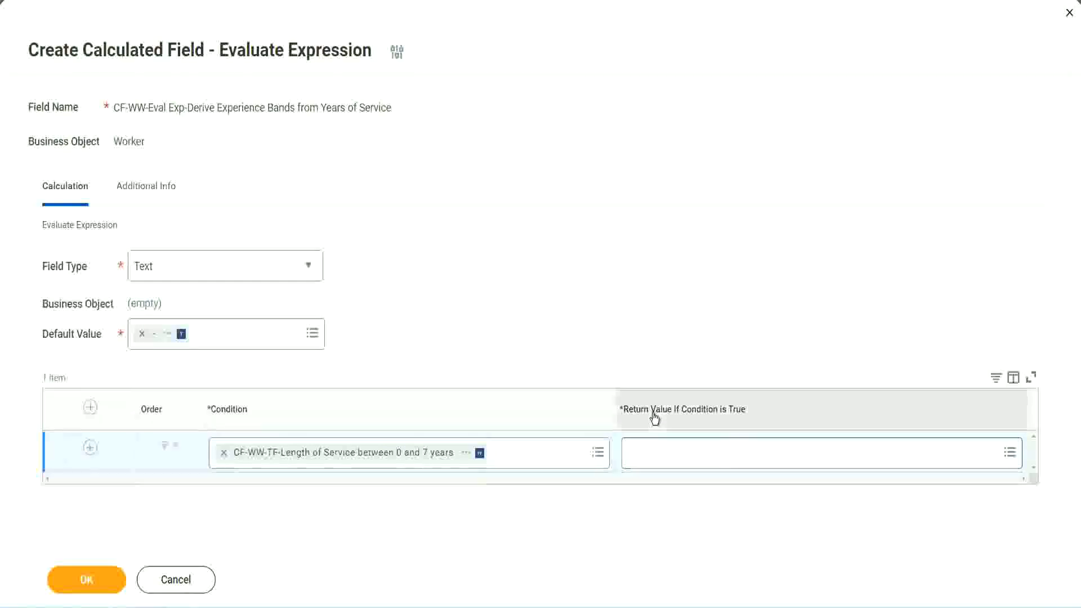
{"action": "left_click", "coordinate": [701, 455]}
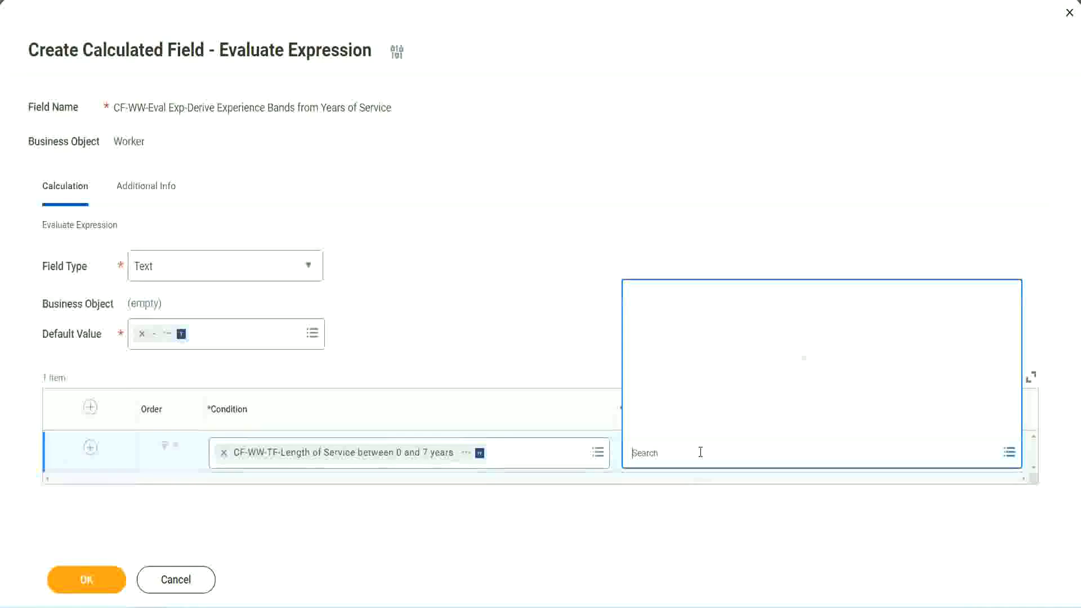
Start a new calculated field named CF-WW-TC-Amateur on the Global business object
{"action": "left_click", "coordinate": [694, 427]}
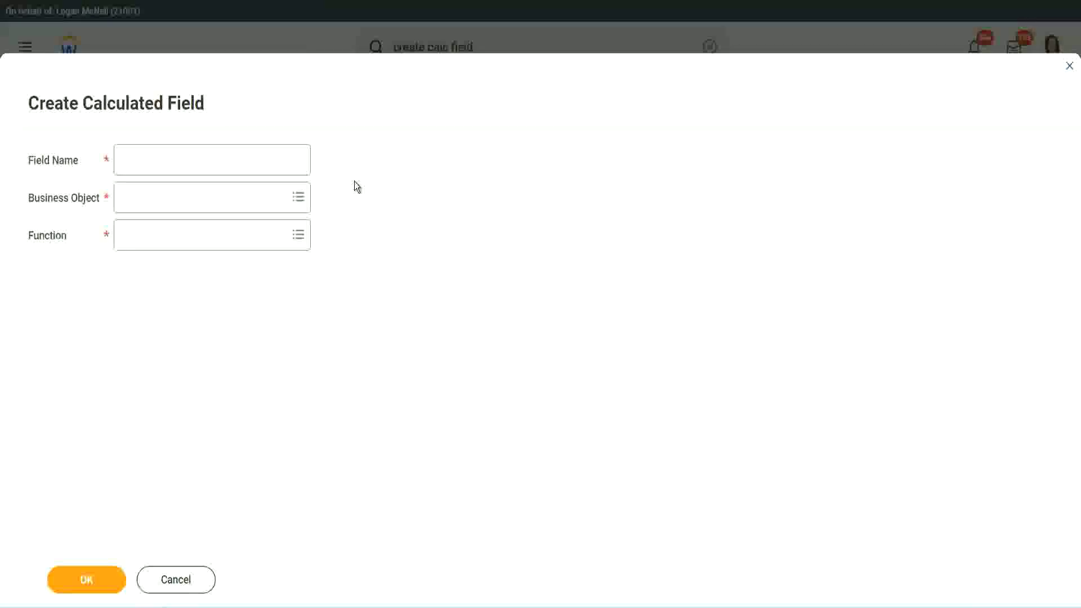
{"action": "left_click", "coordinate": [134, 160]}
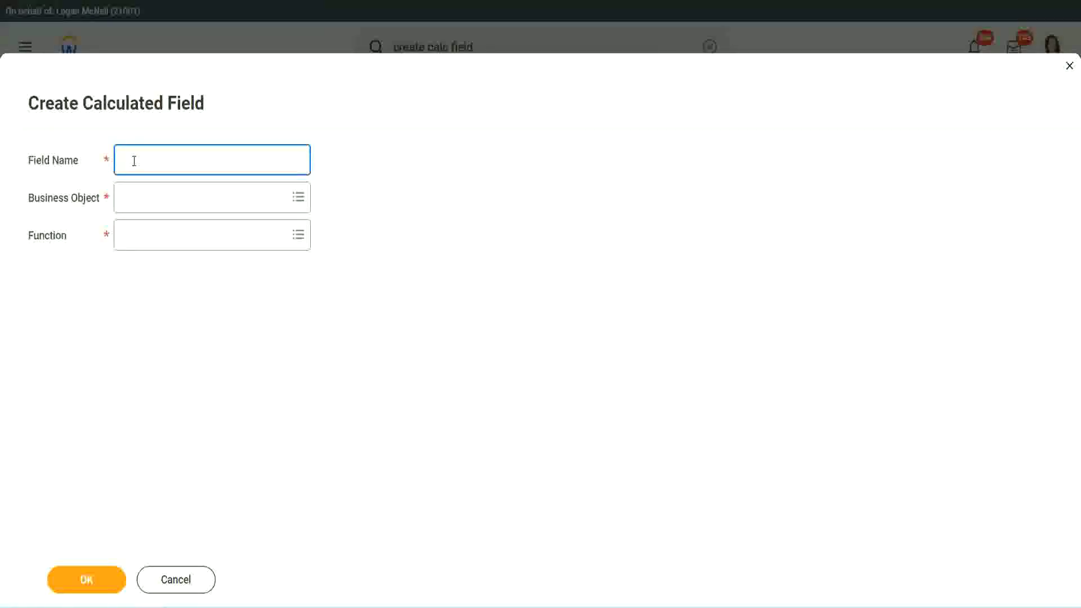
{"action": "type", "text": "CFTC"}
{"action": "type", "text": "-Am"}
{"action": "type", "text": "ate"}
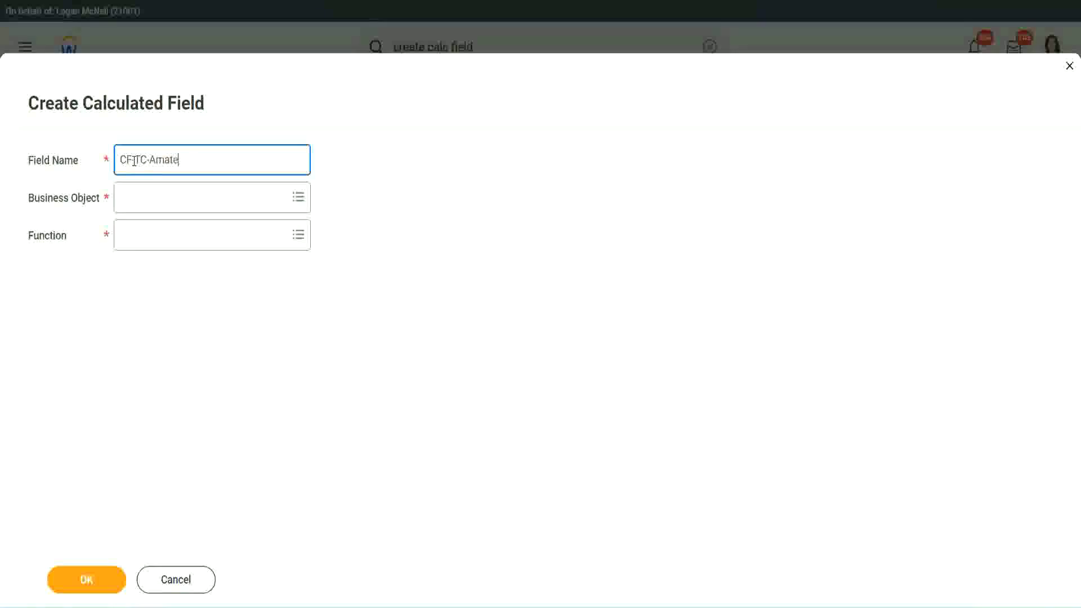
{"action": "type", "text": "ur"}
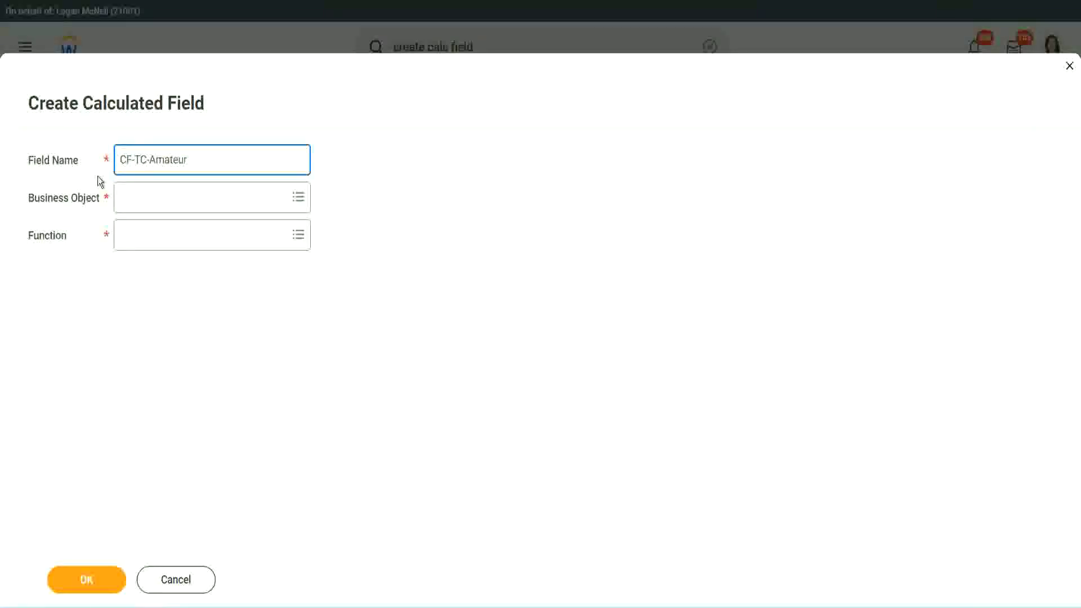
{"action": "left_click", "coordinate": [133, 160]}
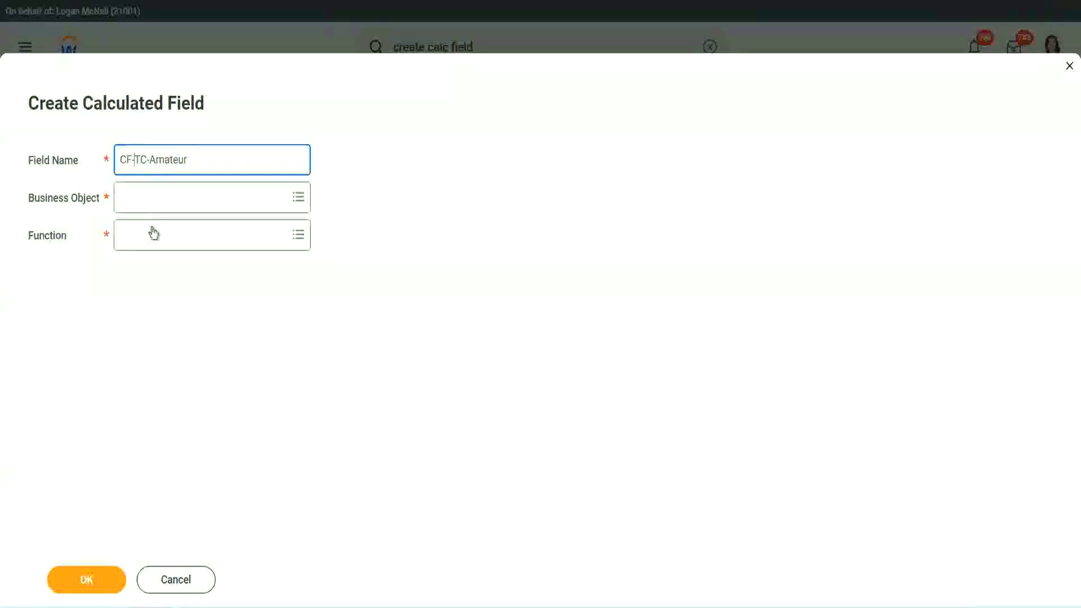
{"action": "type", "text": "WW"}
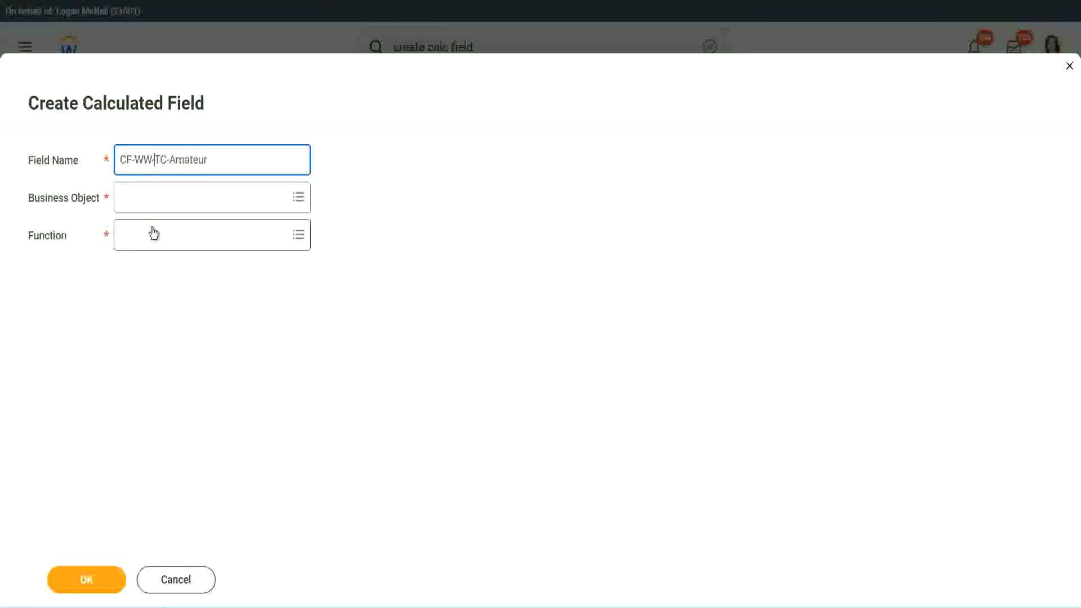
{"action": "left_click", "coordinate": [152, 199]}
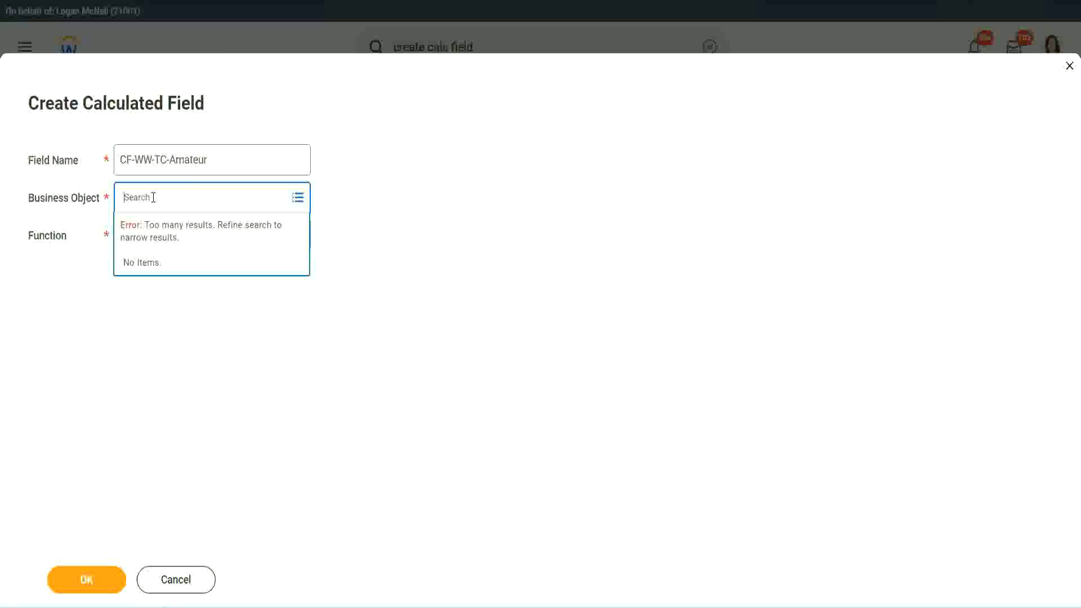
{"action": "type", "text": "worker"}
{"action": "key", "text": "BackSpace"}
{"action": "key", "text": "BackSpace"}
{"action": "type", "text": "global"}
{"action": "key", "text": "Return"}
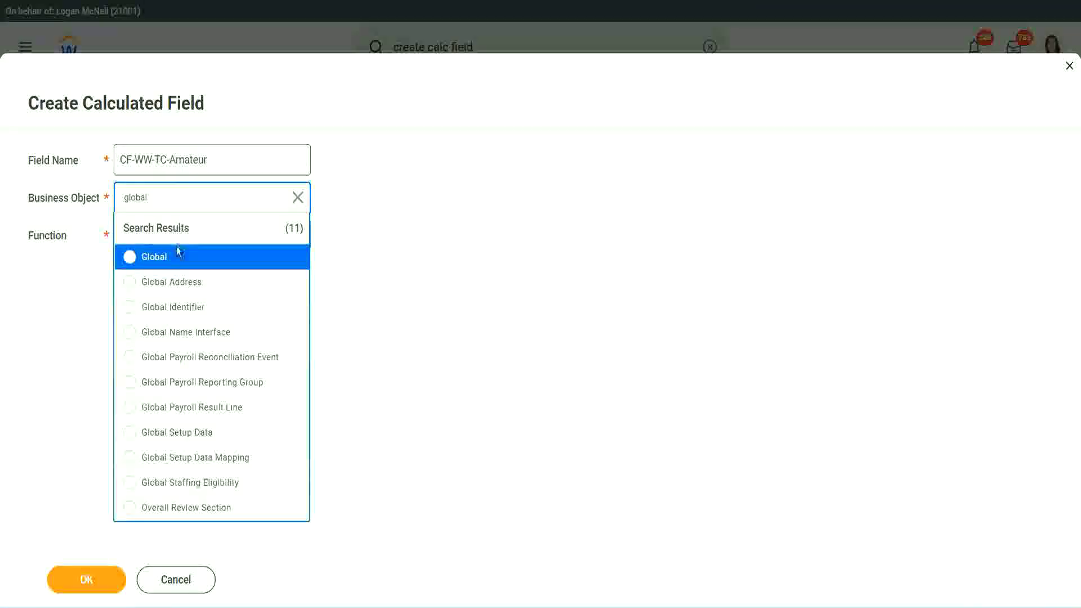
{"action": "left_click", "coordinate": [169, 260]}
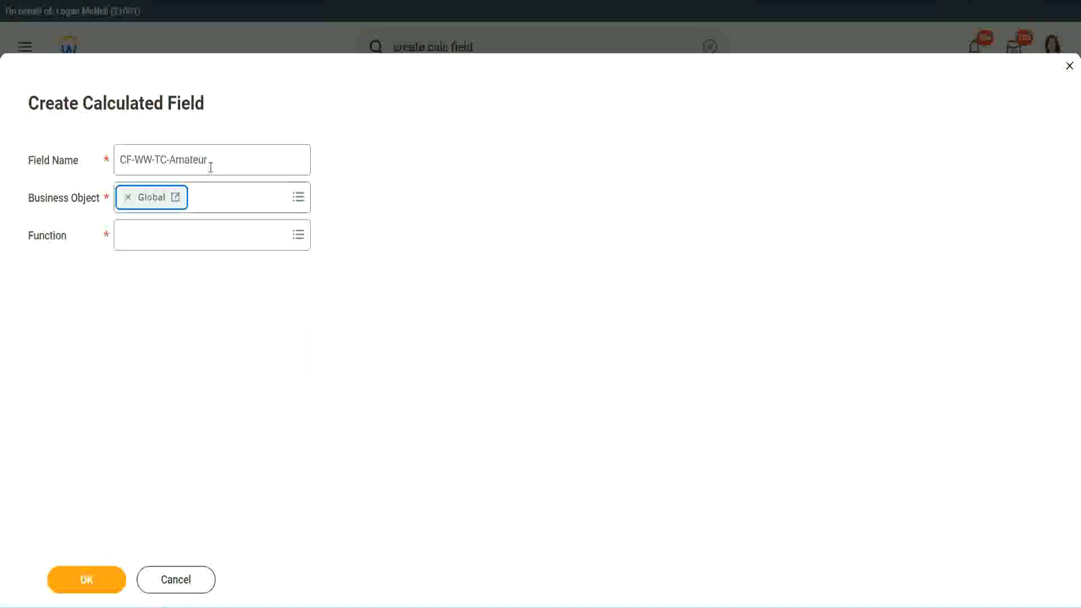
Keep the Amateur name, choose Text Constant as the function and submit the setup
{"action": "triple_click", "coordinate": [278, 153]}
{"action": "left_click", "coordinate": [234, 161]}
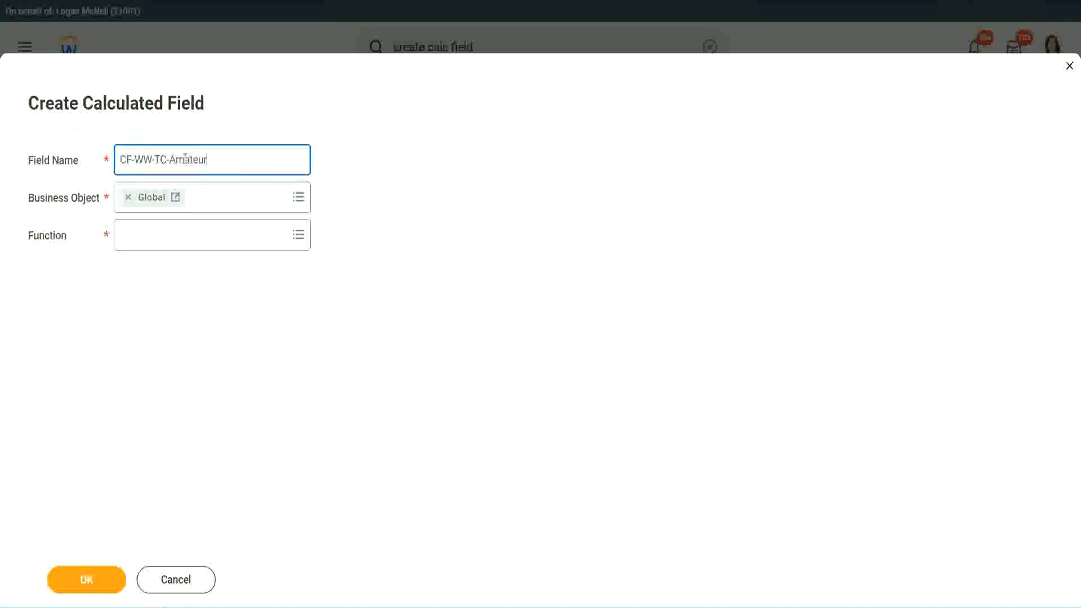
{"action": "double_click", "coordinate": [203, 160]}
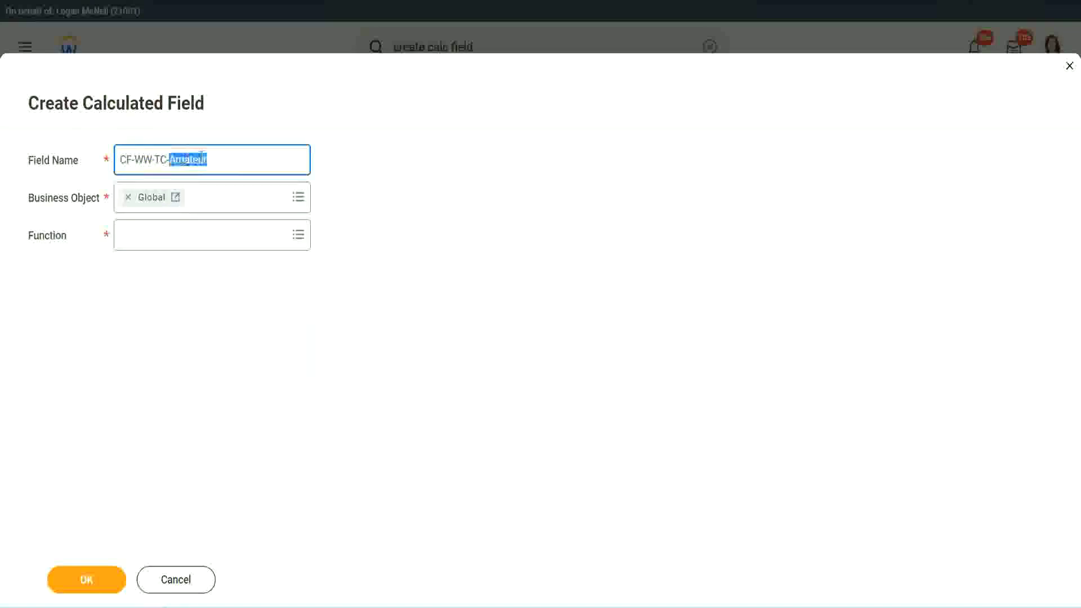
{"action": "left_click", "coordinate": [224, 157]}
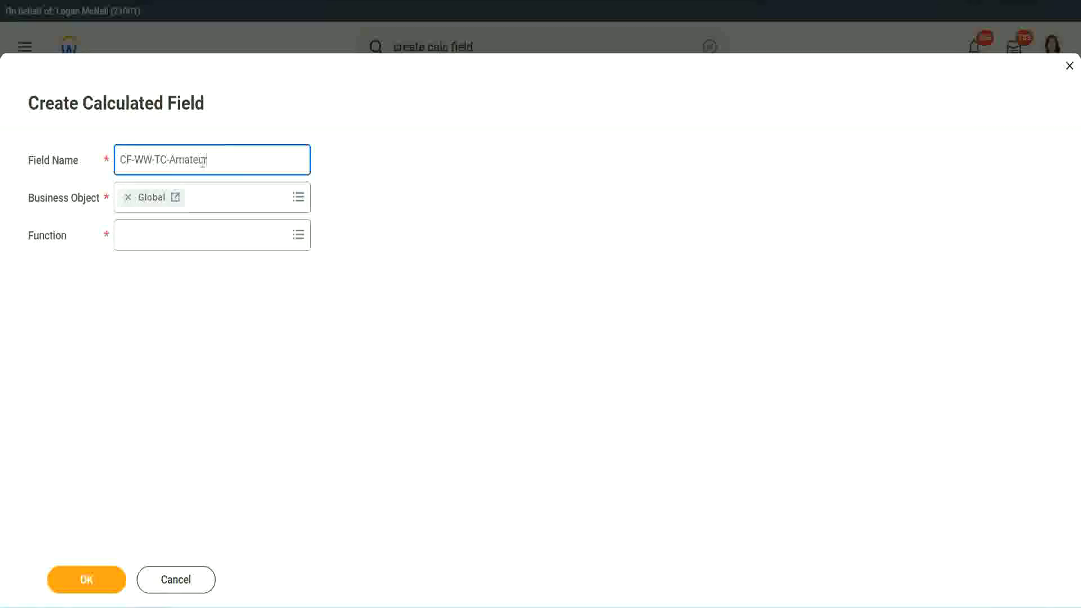
{"action": "double_click", "coordinate": [203, 161]}
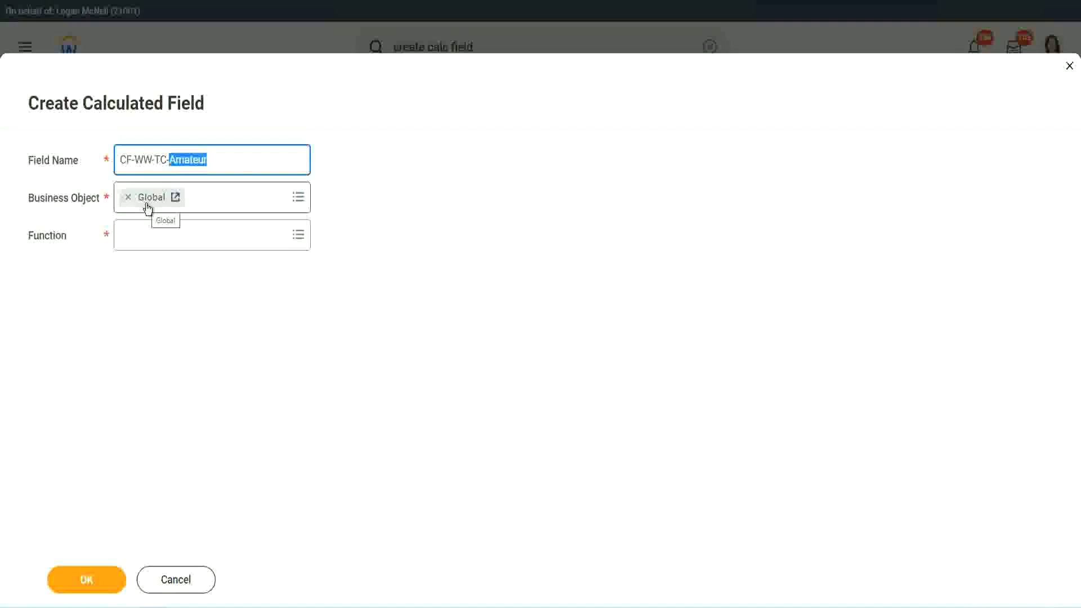
{"action": "left_click", "coordinate": [149, 235]}
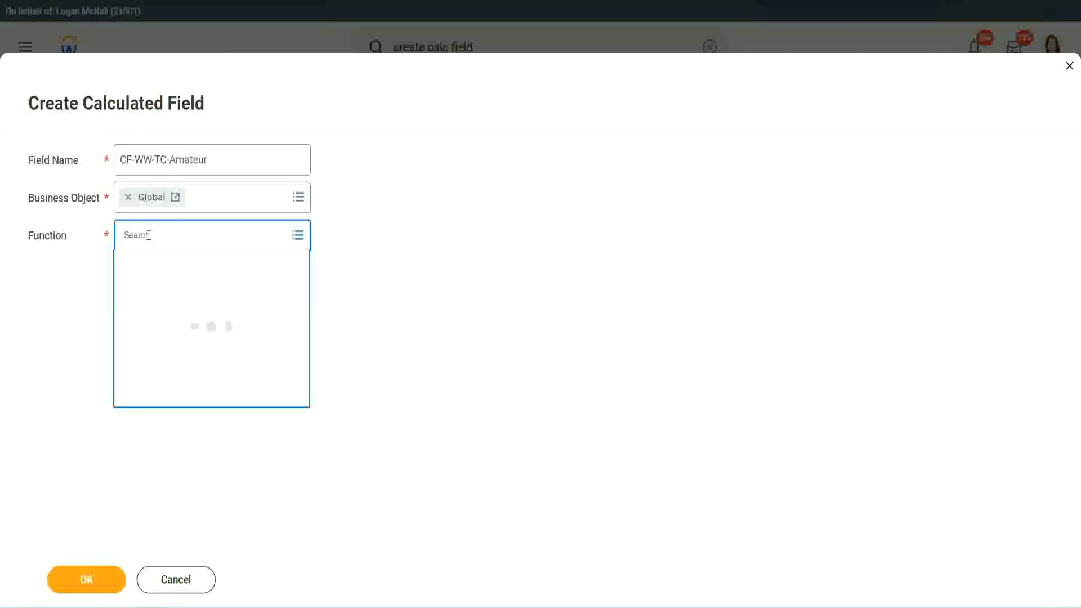
{"action": "type", "text": "text const"}
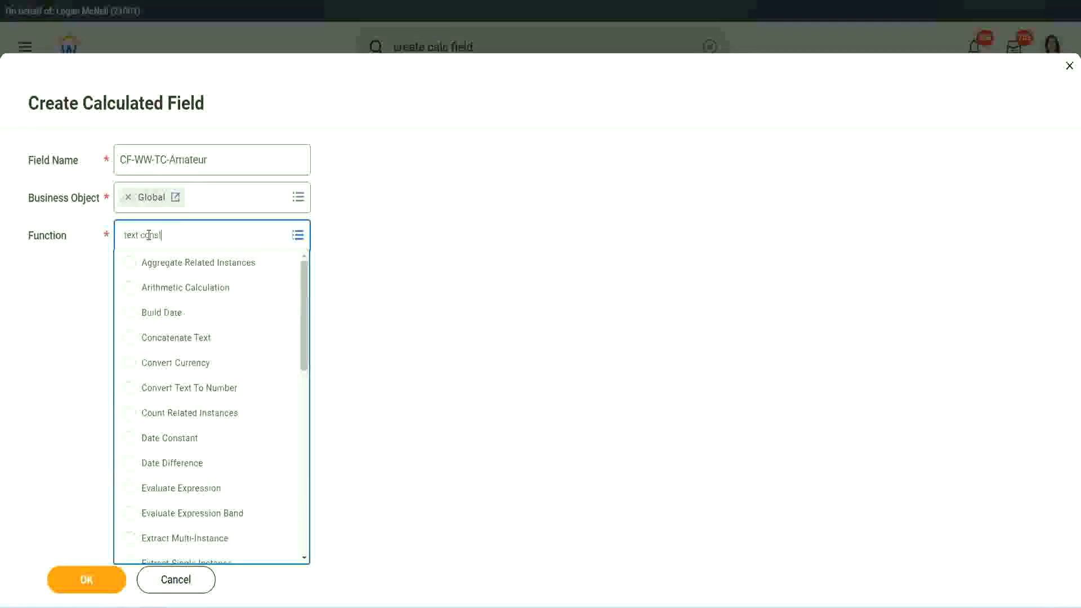
{"action": "key", "text": "Return"}
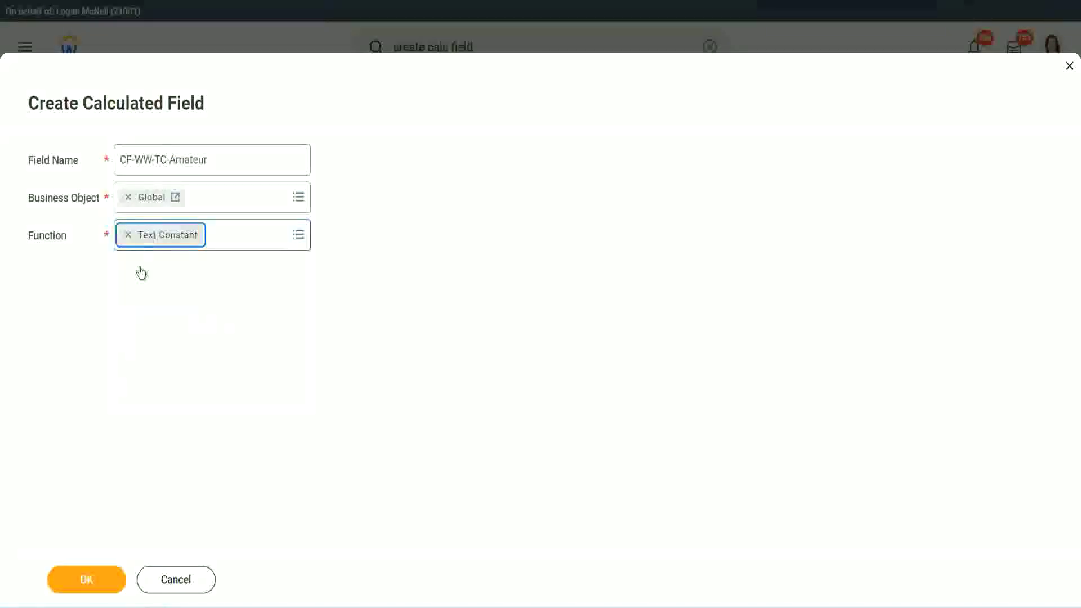
{"action": "left_click", "coordinate": [103, 571]}
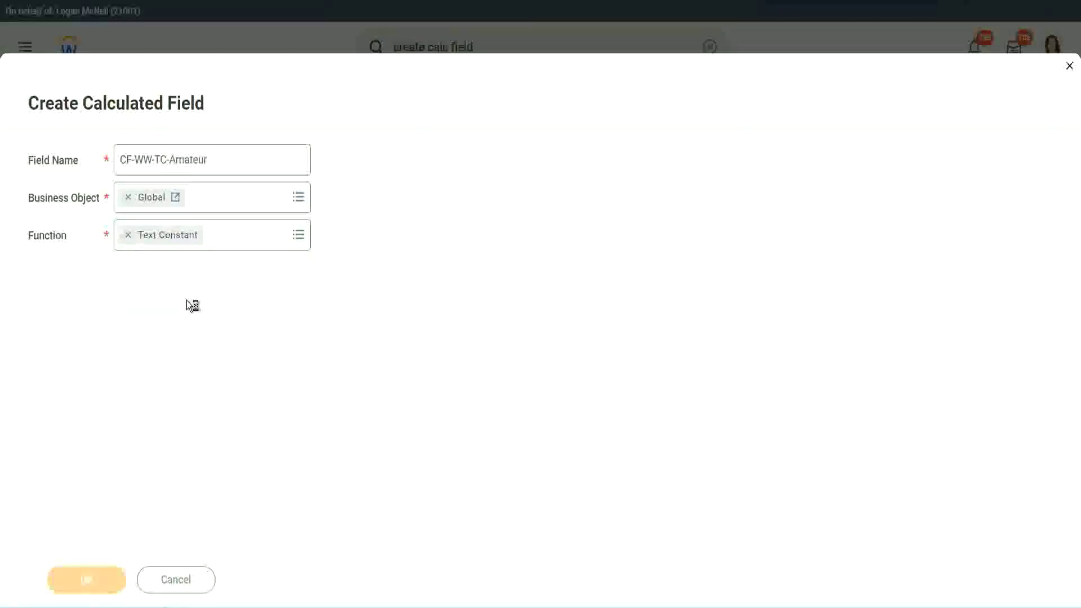
Enter Amateur as the constant text and save it as the first condition's return value
{"action": "left_click", "coordinate": [160, 312]}
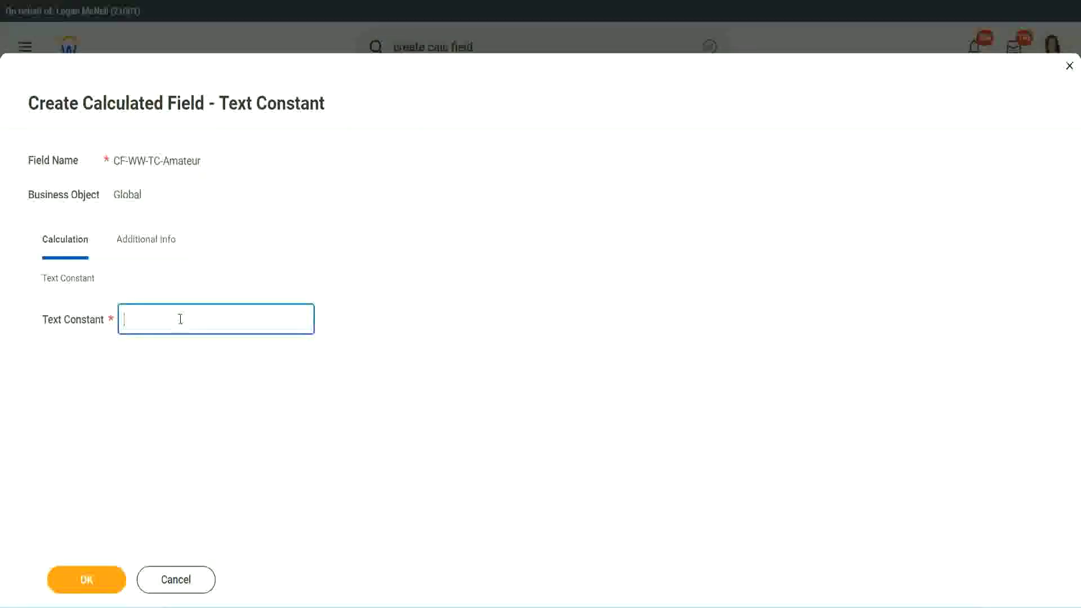
{"action": "type", "text": "Amateur"}
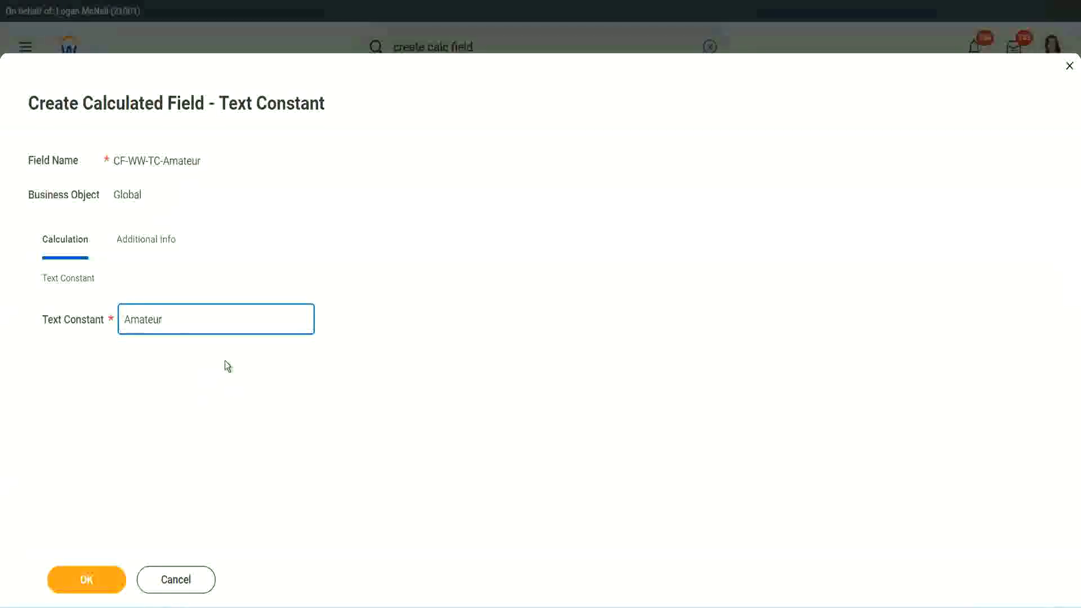
{"action": "left_click", "coordinate": [87, 579]}
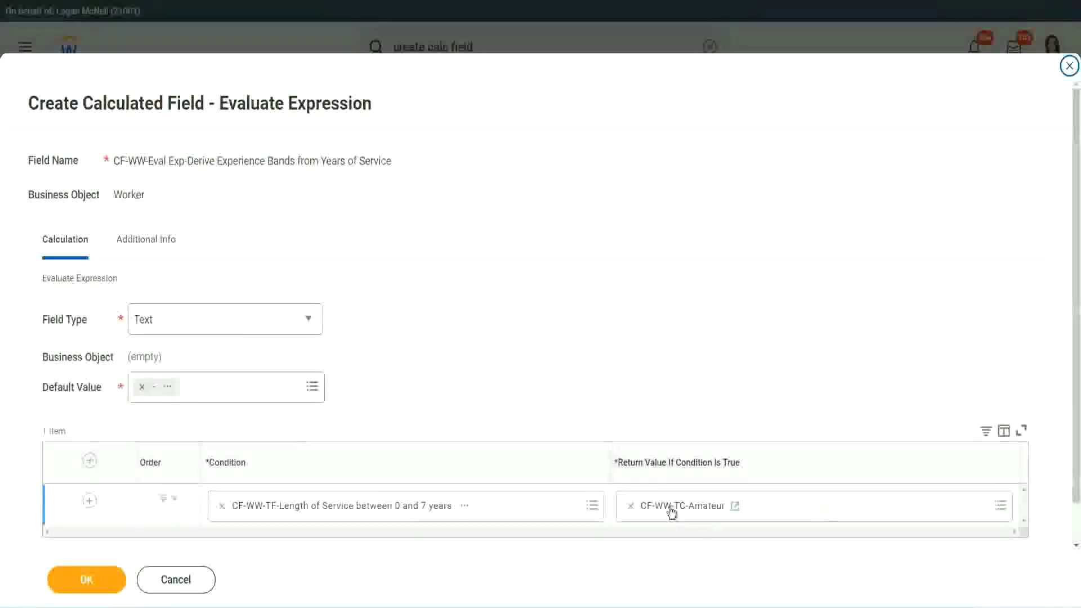
{"action": "right_click", "coordinate": [669, 511]}
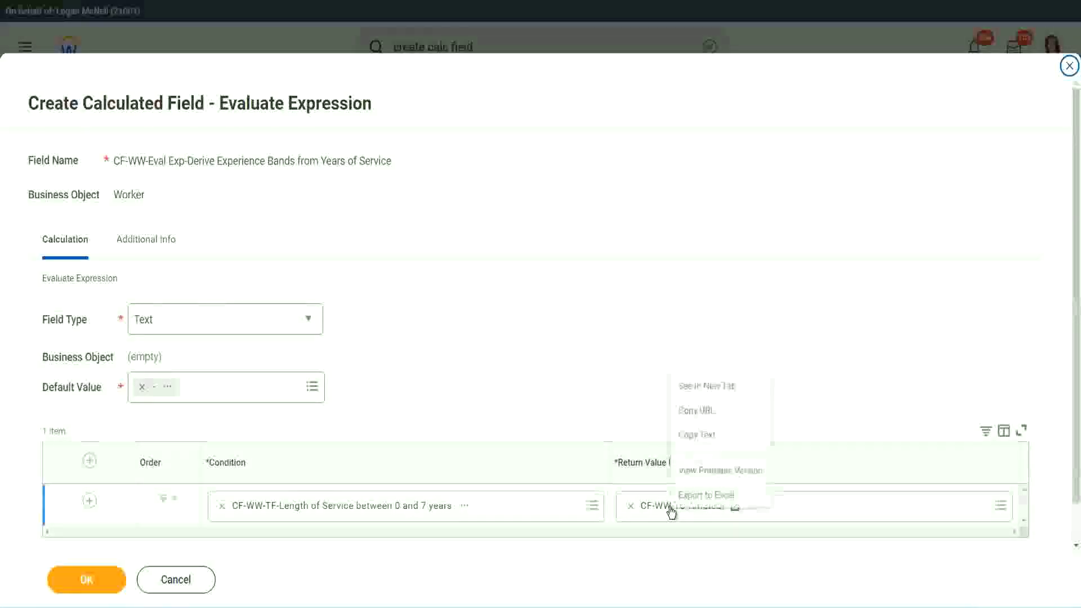
{"action": "left_click", "coordinate": [701, 437]}
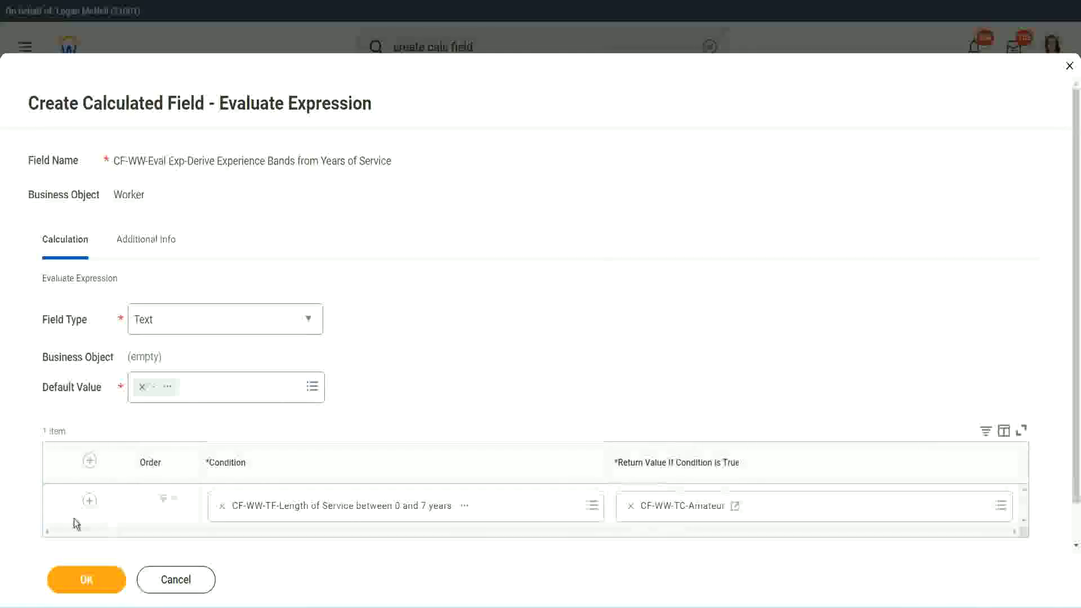
Add condition rows so the expression has four conditions
{"action": "left_click", "coordinate": [90, 501]}
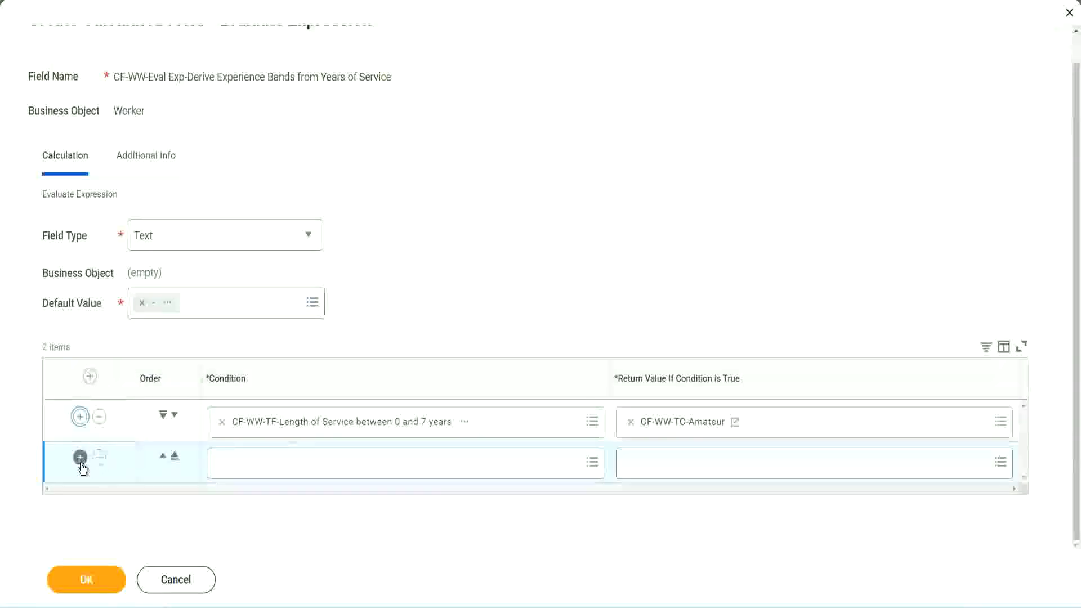
{"action": "left_click", "coordinate": [80, 461]}
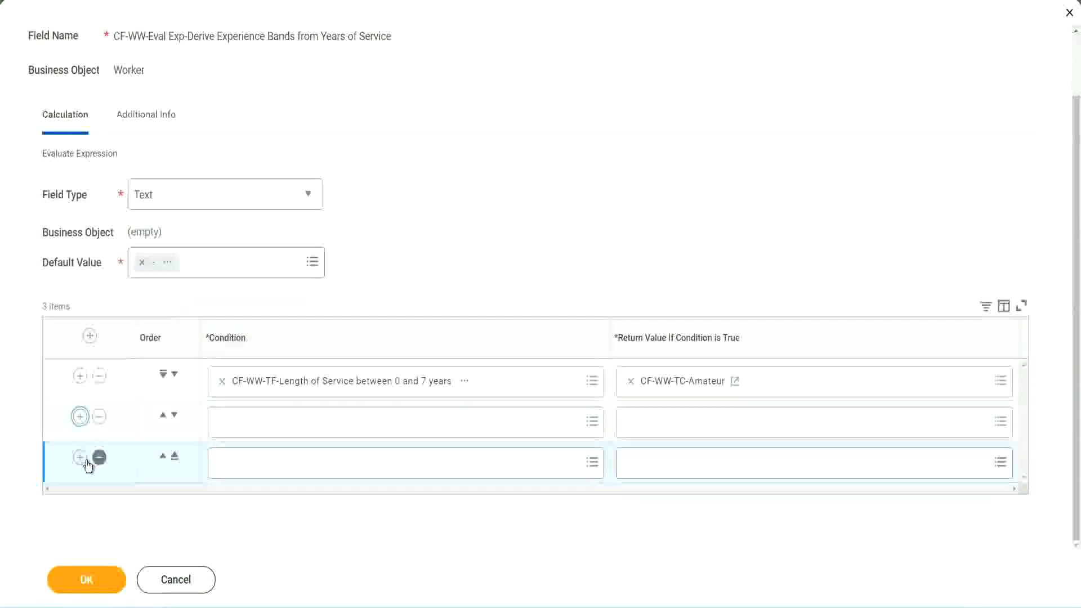
{"action": "left_click", "coordinate": [81, 459]}
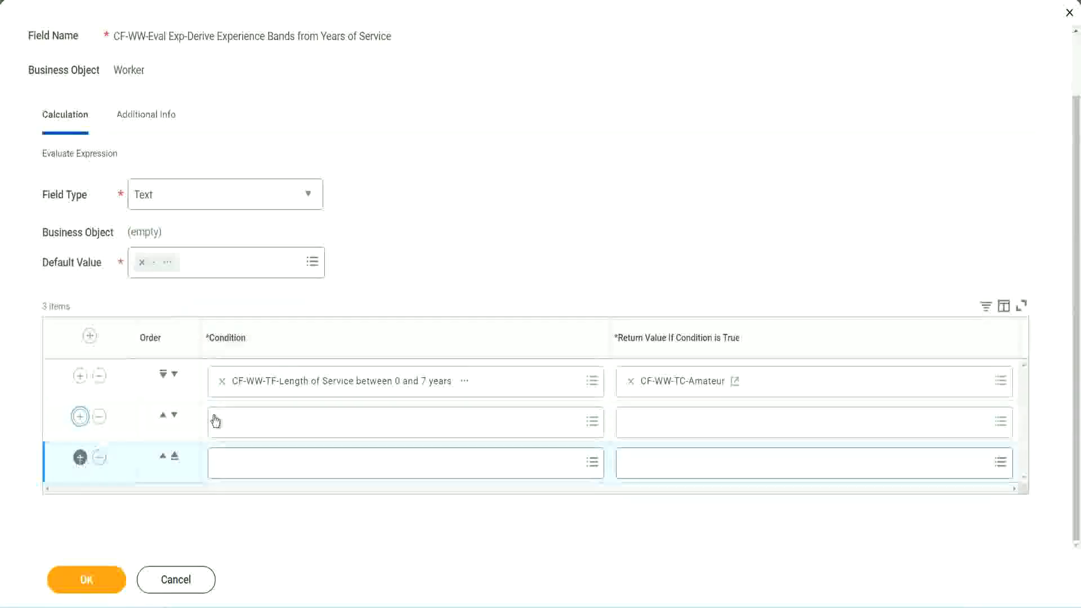
Set rows 2–4 to the 8–15, 16–30 and over-31-years length of service fields
{"action": "left_click", "coordinate": [265, 425]}
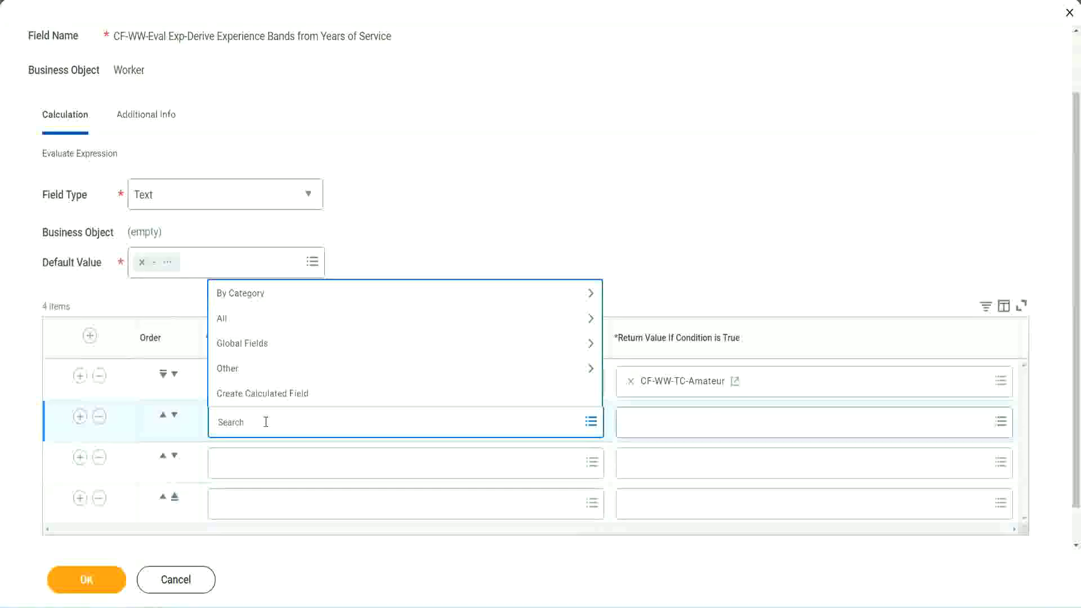
{"action": "type", "text": "cf-ww-"}
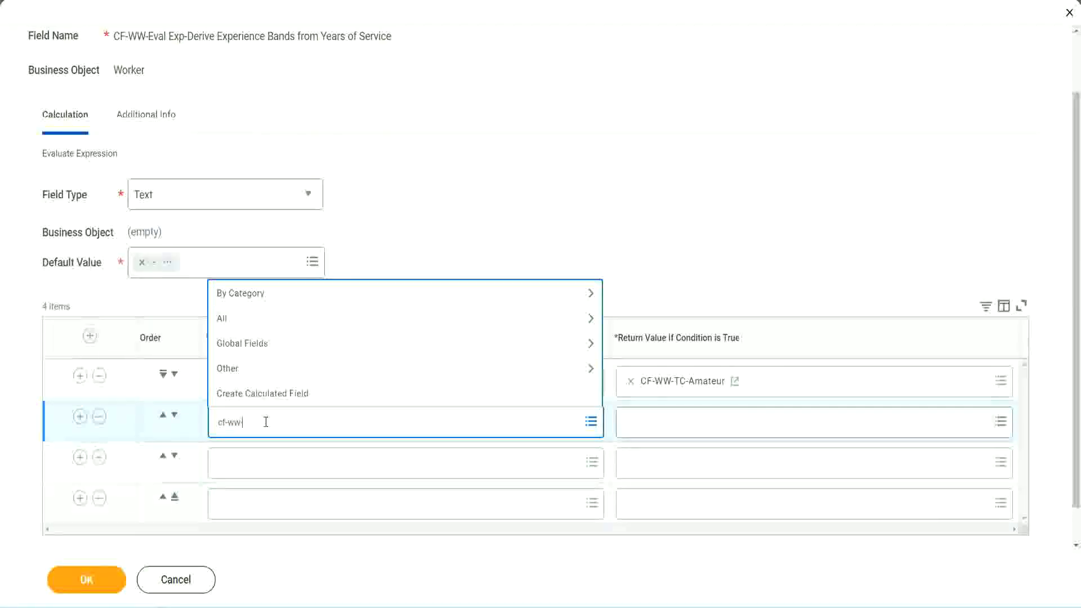
{"action": "type", "text": "tf"}
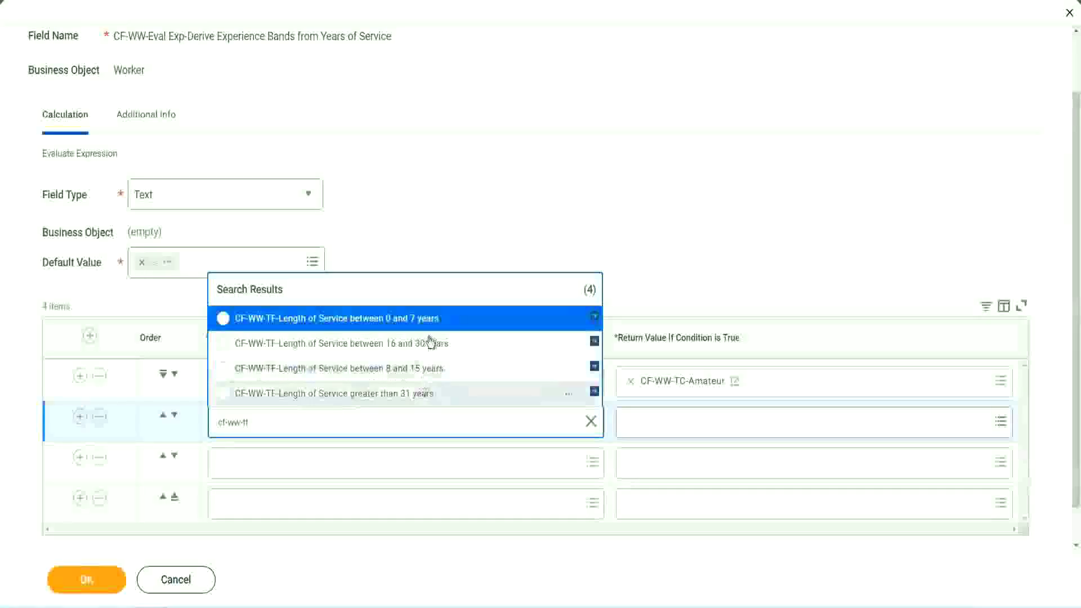
{"action": "left_click", "coordinate": [417, 372]}
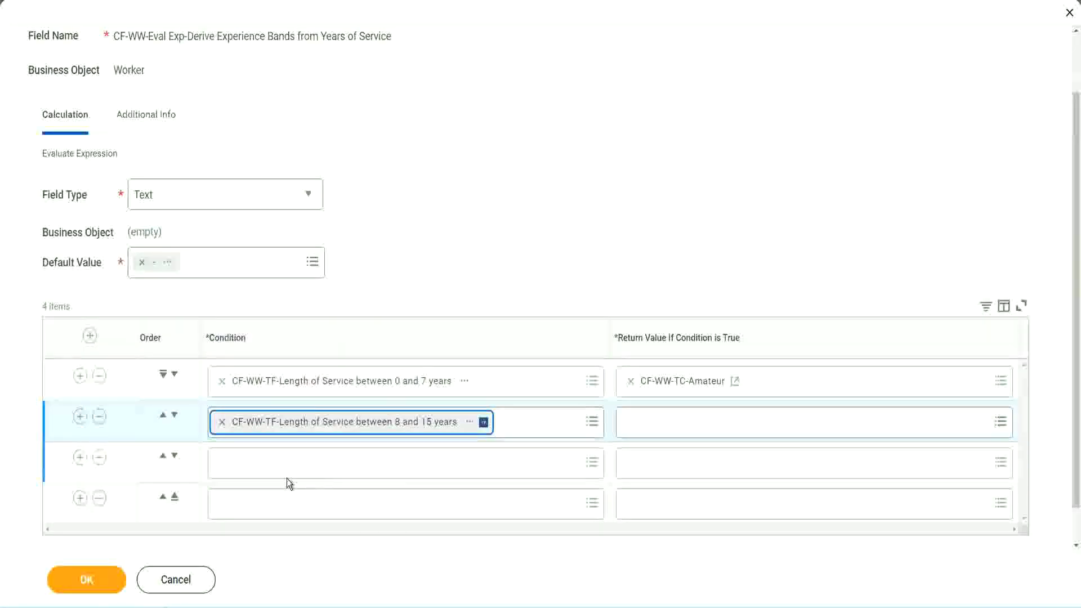
{"action": "left_click", "coordinate": [272, 463]}
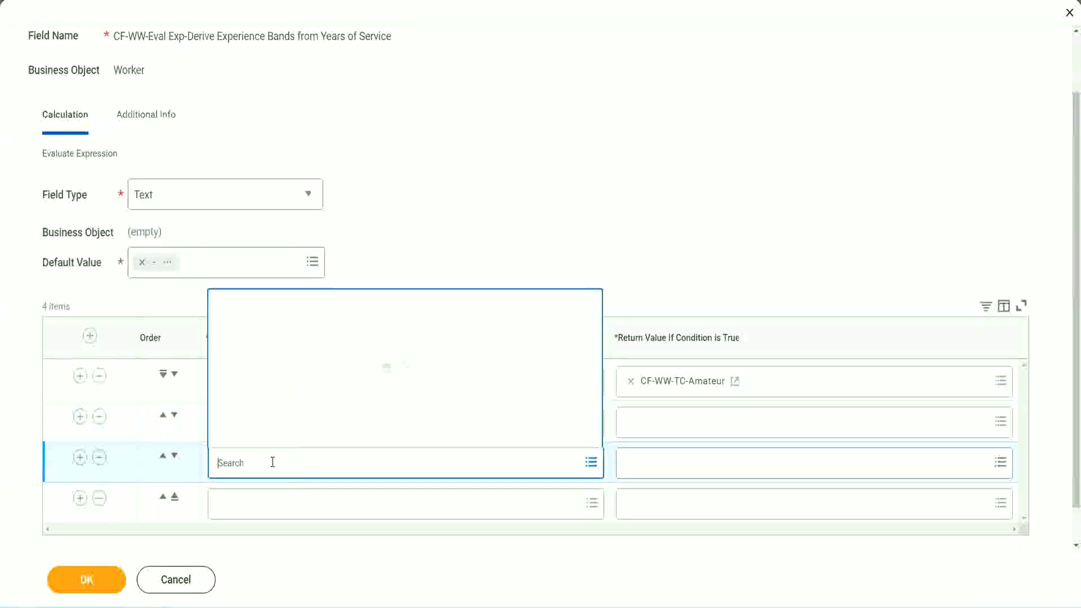
{"action": "type", "text": "cf-ww"}
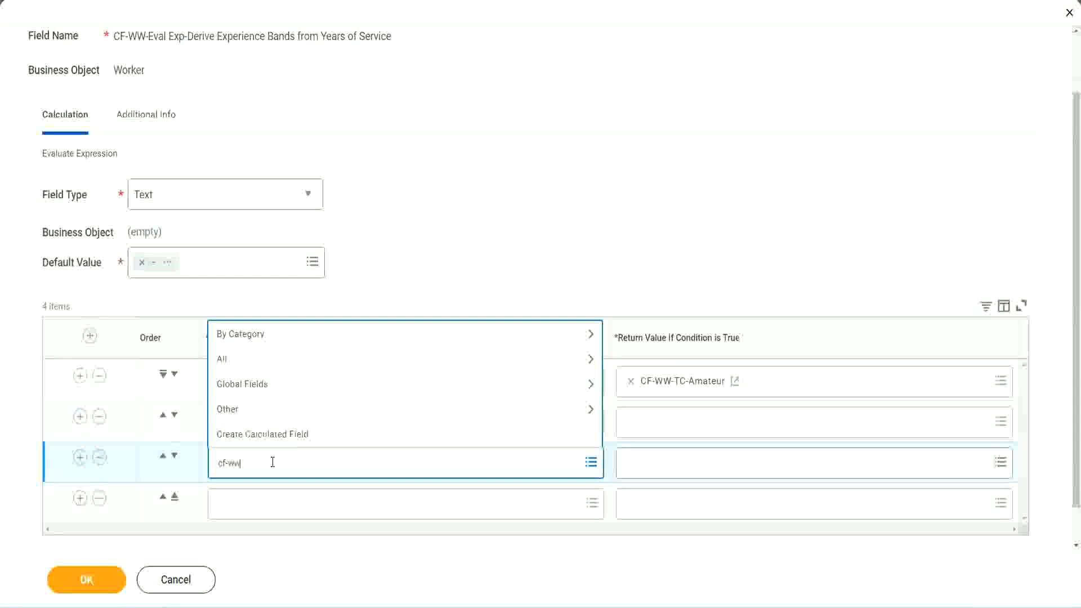
{"action": "type", "text": "-tf"}
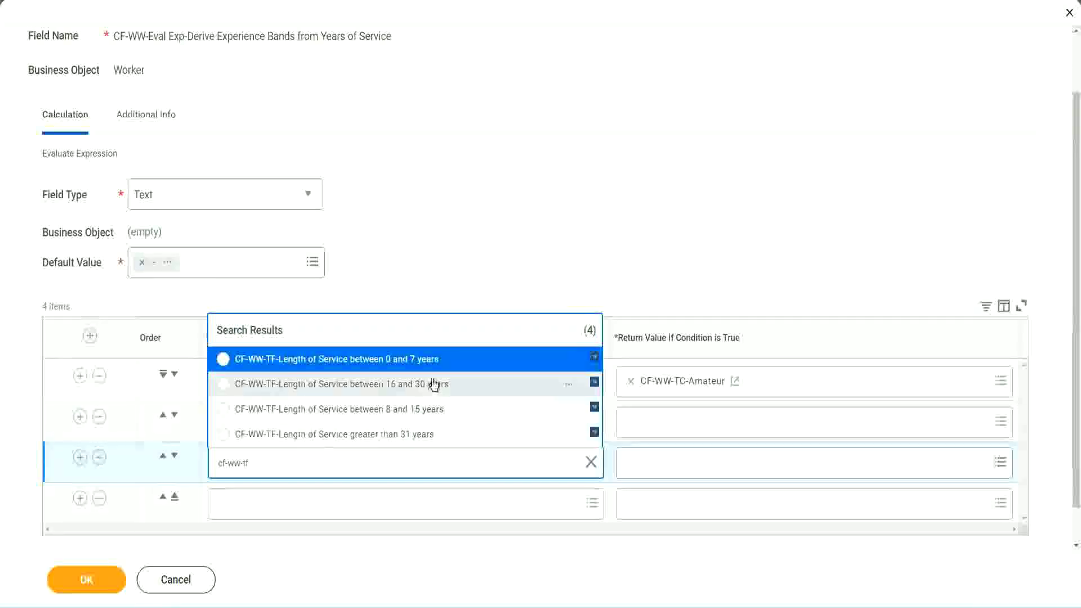
{"action": "left_click", "coordinate": [433, 386]}
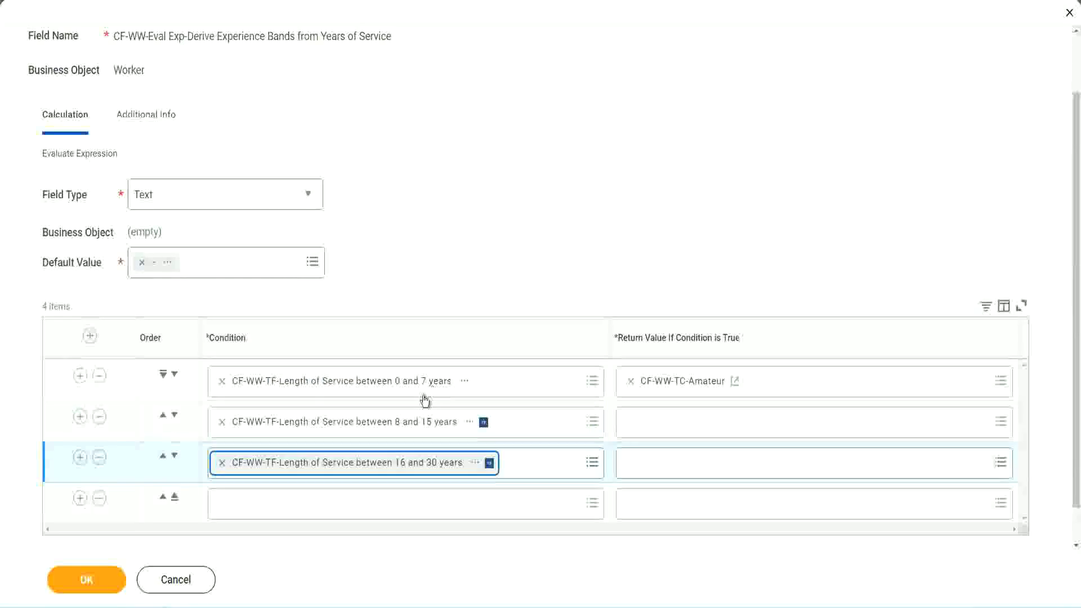
{"action": "left_click", "coordinate": [254, 504]}
{"action": "type", "text": "d"}
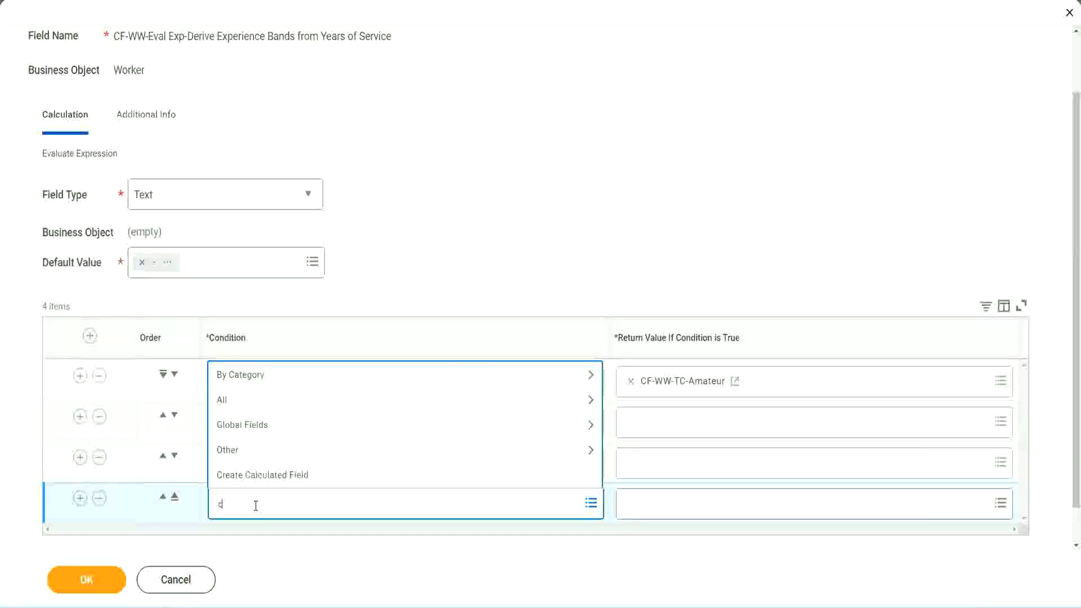
{"action": "type", "text": "-ww"}
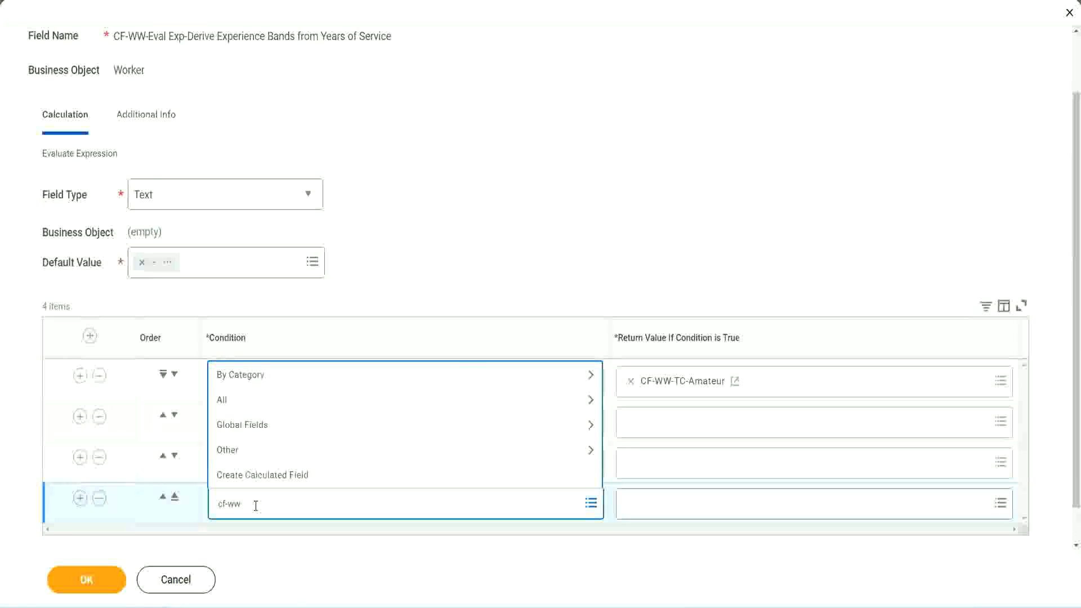
{"action": "type", "text": " tf 31"}
{"action": "key", "text": "Return"}
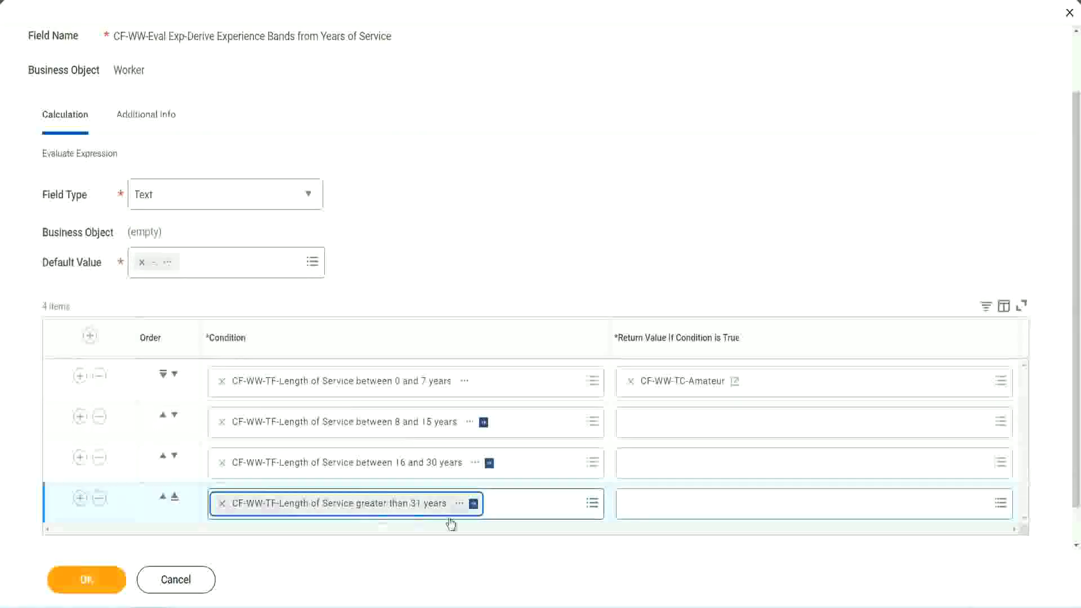
{"action": "left_click", "coordinate": [485, 238]}
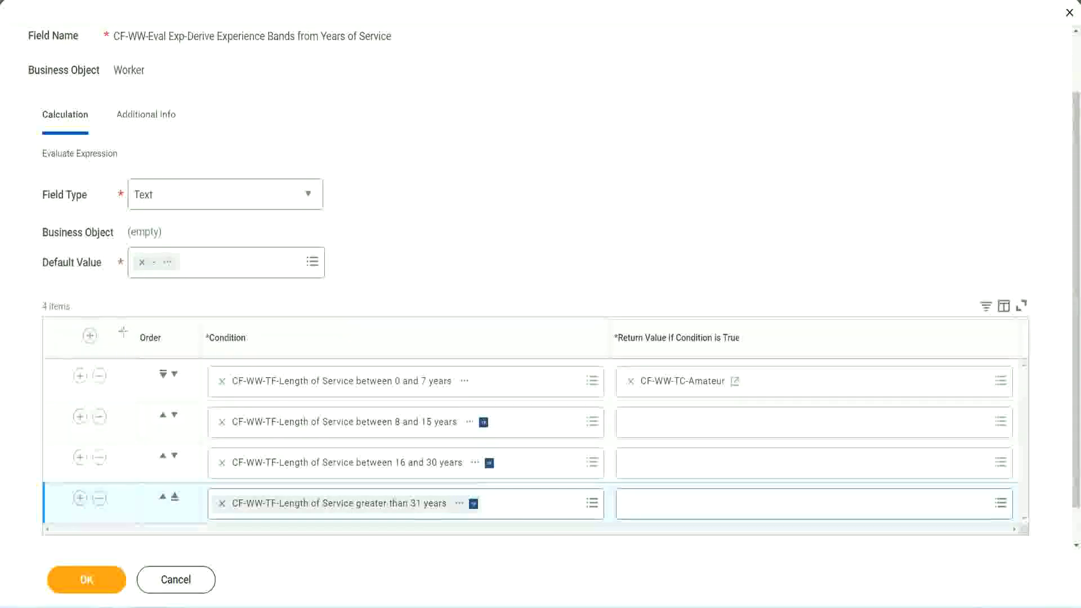
{"action": "left_click_drag", "start_coordinate": [123, 330], "coordinate": [121, 440]}
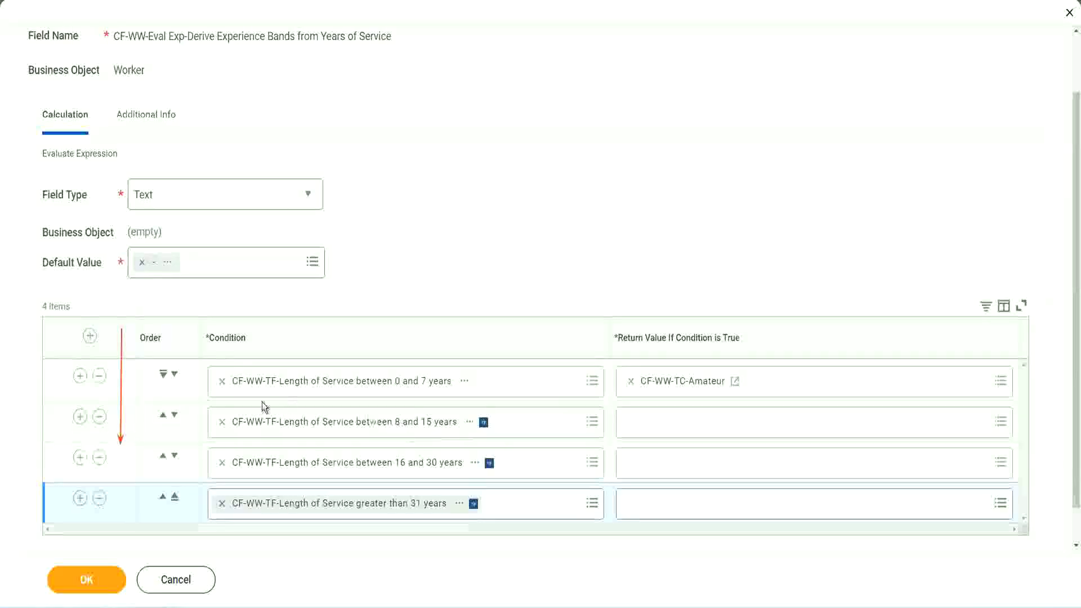
{"action": "left_click", "coordinate": [164, 418]}
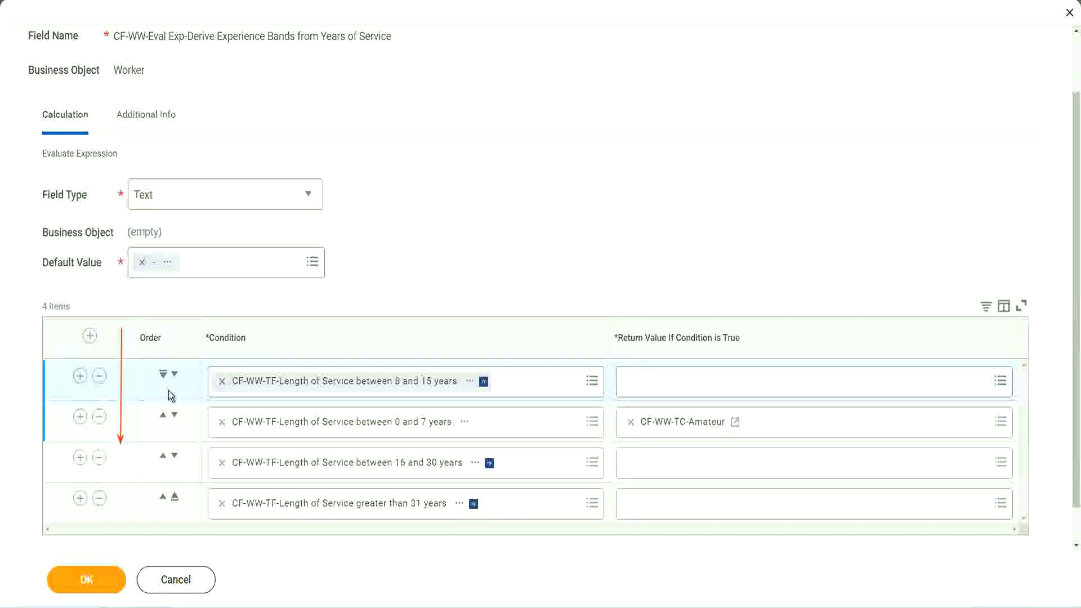
{"action": "left_click", "coordinate": [175, 374]}
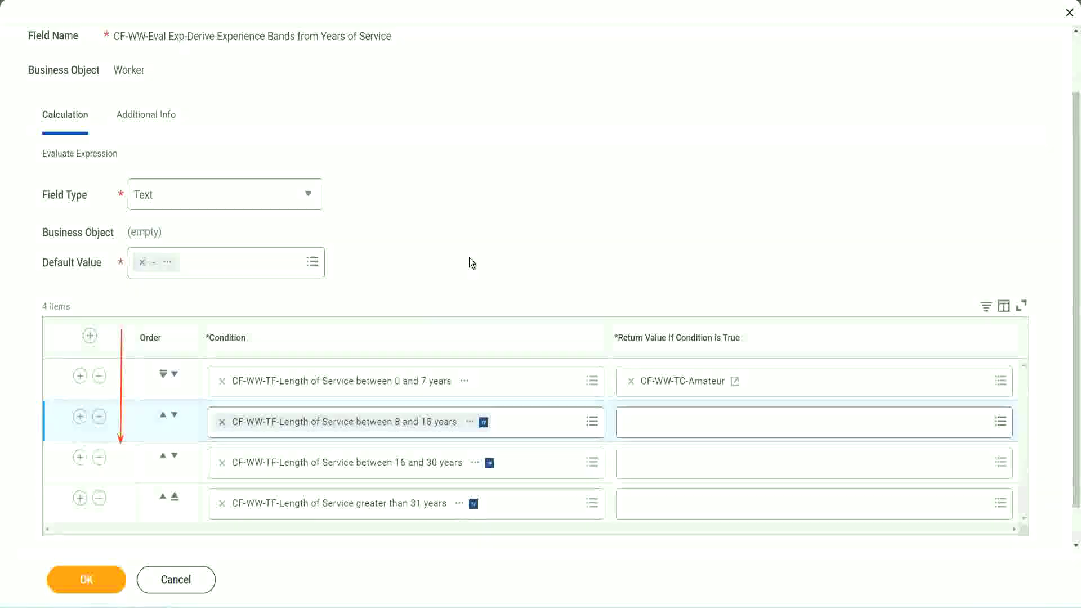
{"action": "left_click", "coordinate": [163, 417]}
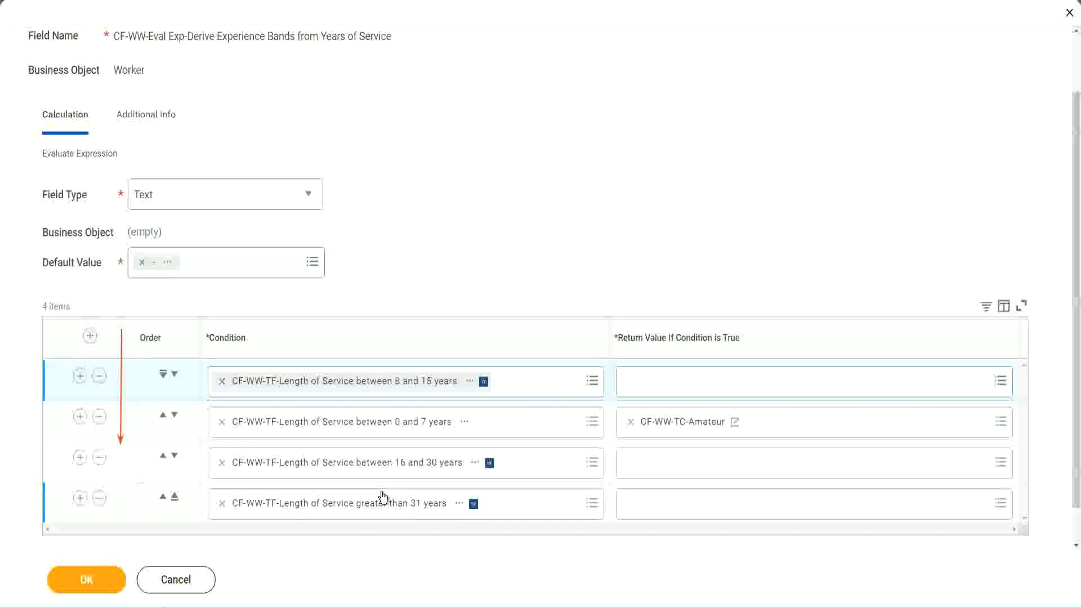
{"action": "right_click", "coordinate": [685, 430]}
{"action": "left_click", "coordinate": [714, 486]}
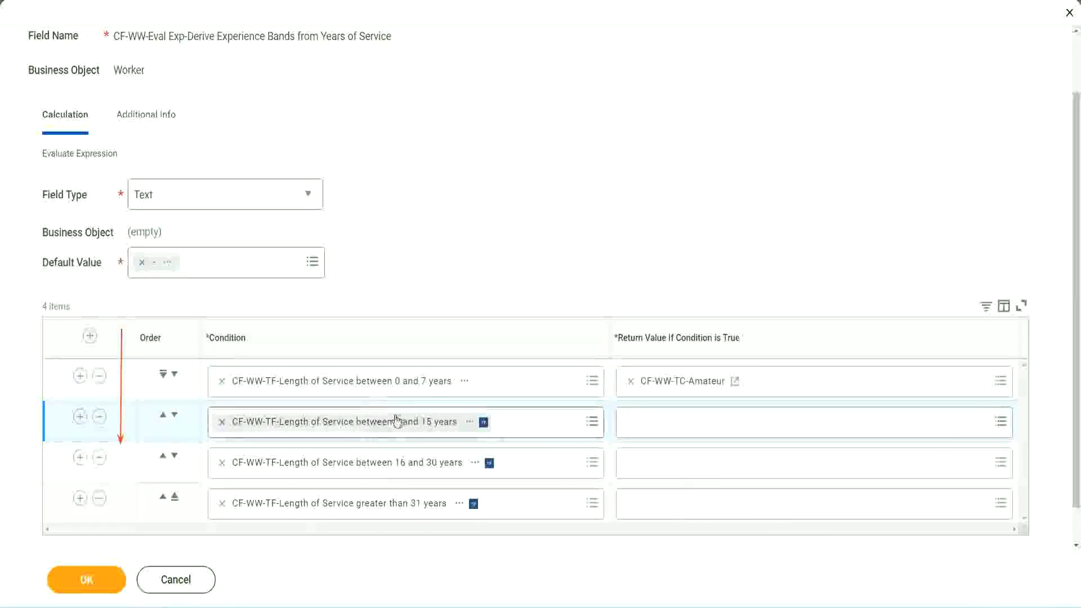
Create text constant CF-WW-TC-Experienced holding Experienced as the 8–15 years return value
{"action": "left_click", "coordinate": [629, 420]}
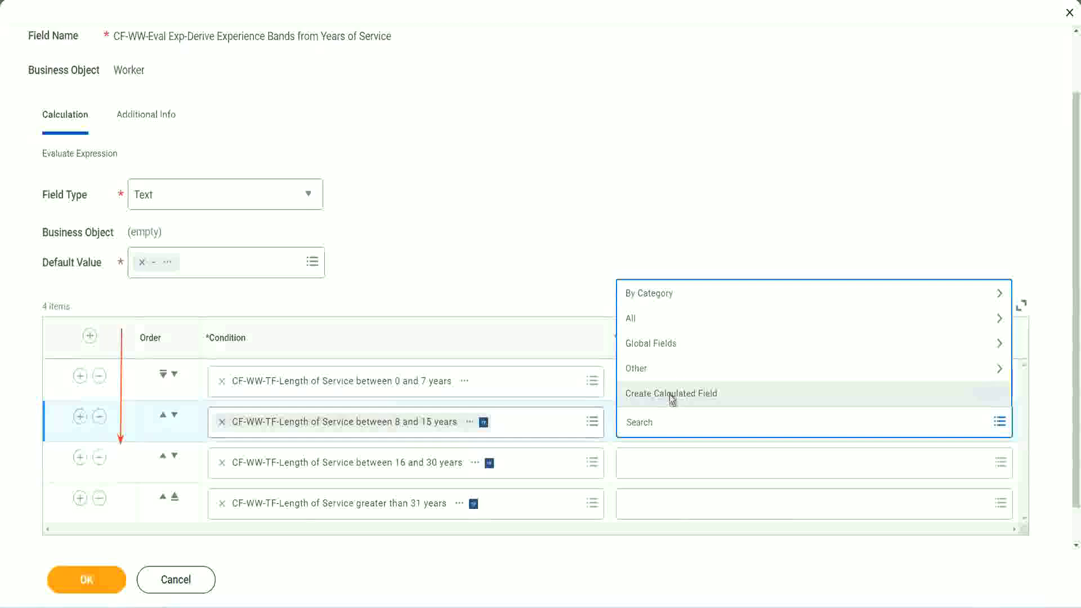
{"action": "key", "text": "Escape"}
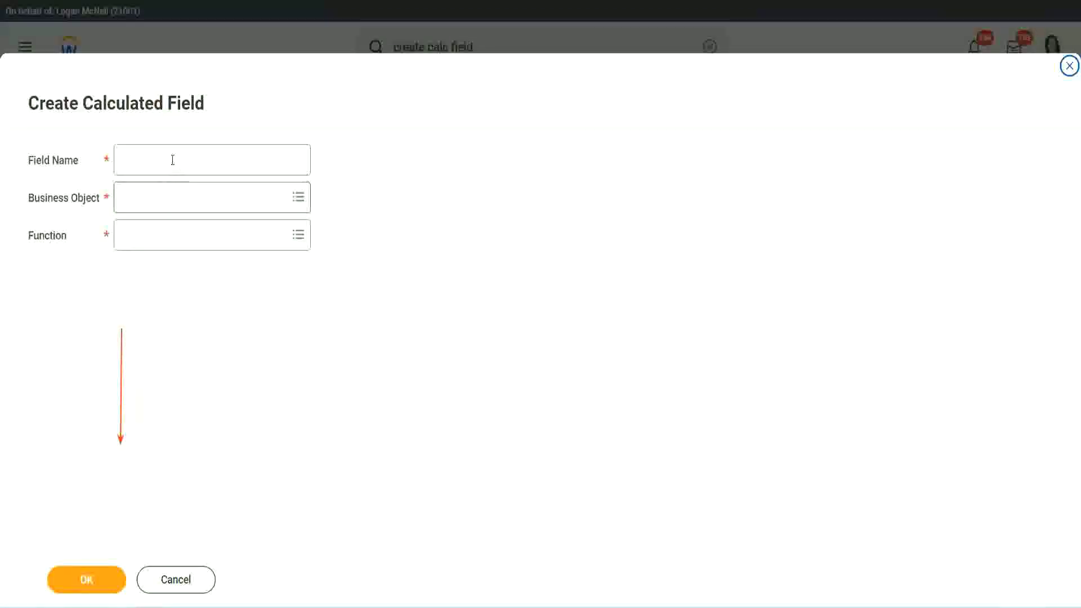
{"action": "left_click", "coordinate": [173, 160]}
{"action": "type", "text": "CF-WW-TC-Amateur"}
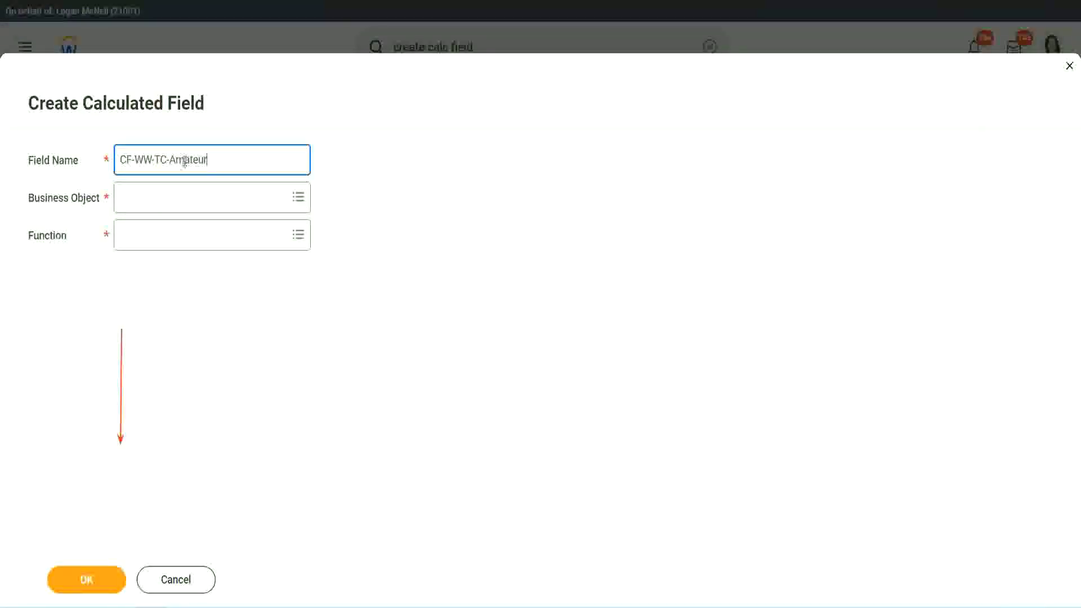
{"action": "double_click", "coordinate": [206, 160]}
{"action": "type", "text": "Experienced"}
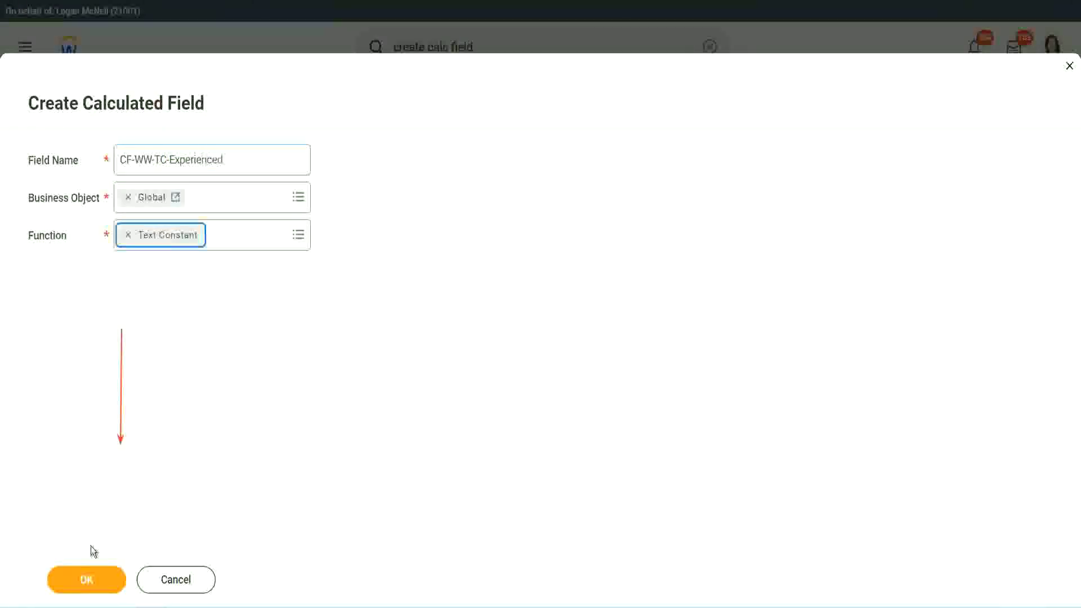
{"action": "left_click", "coordinate": [81, 581]}
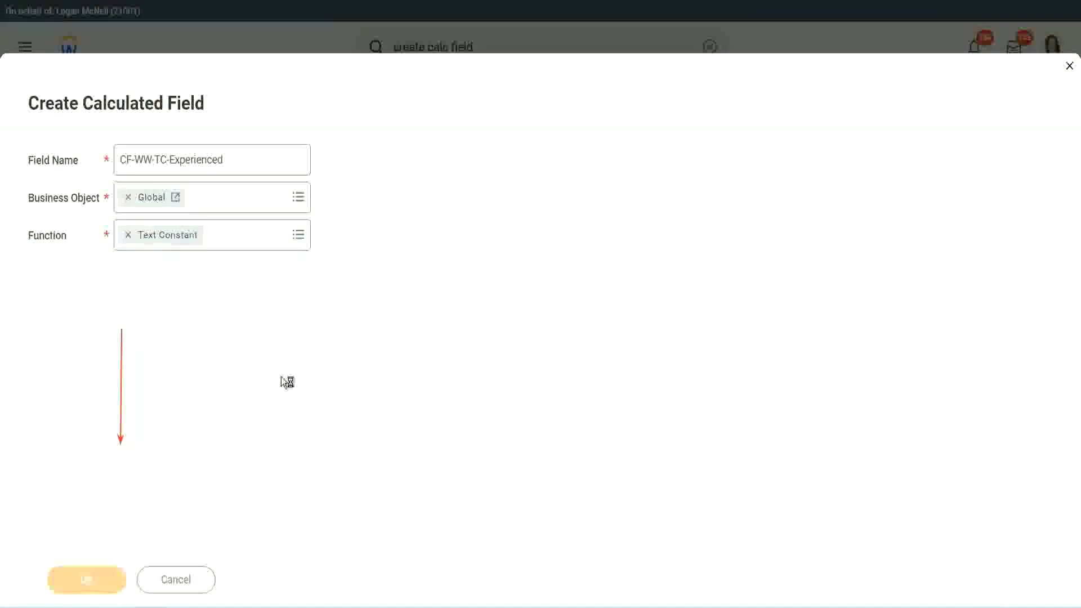
{"action": "left_click", "coordinate": [168, 318]}
{"action": "type", "text": "Experienced"}
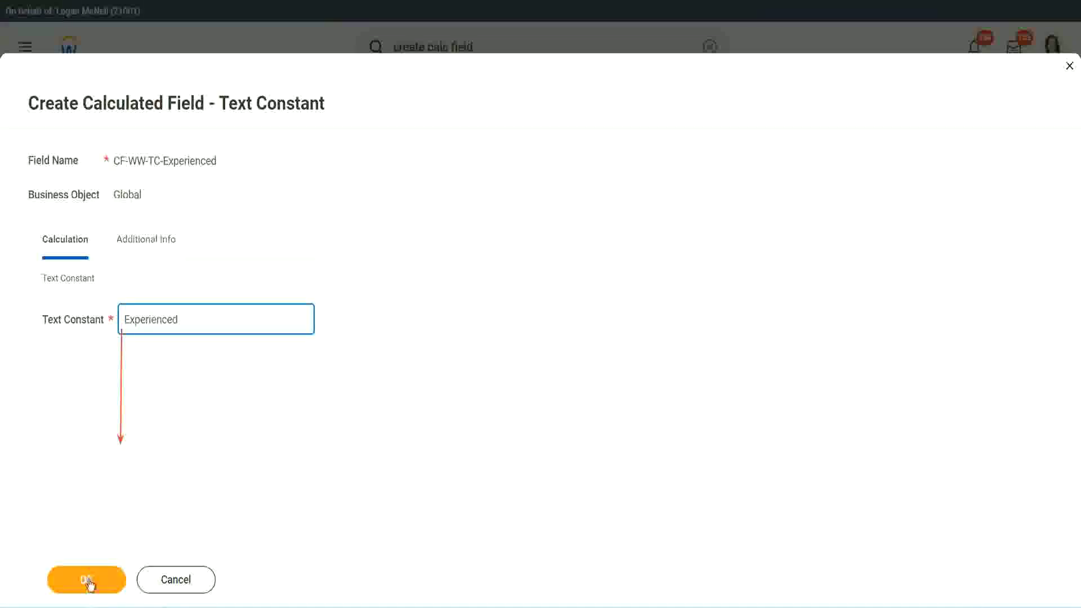
{"action": "left_click", "coordinate": [87, 581]}
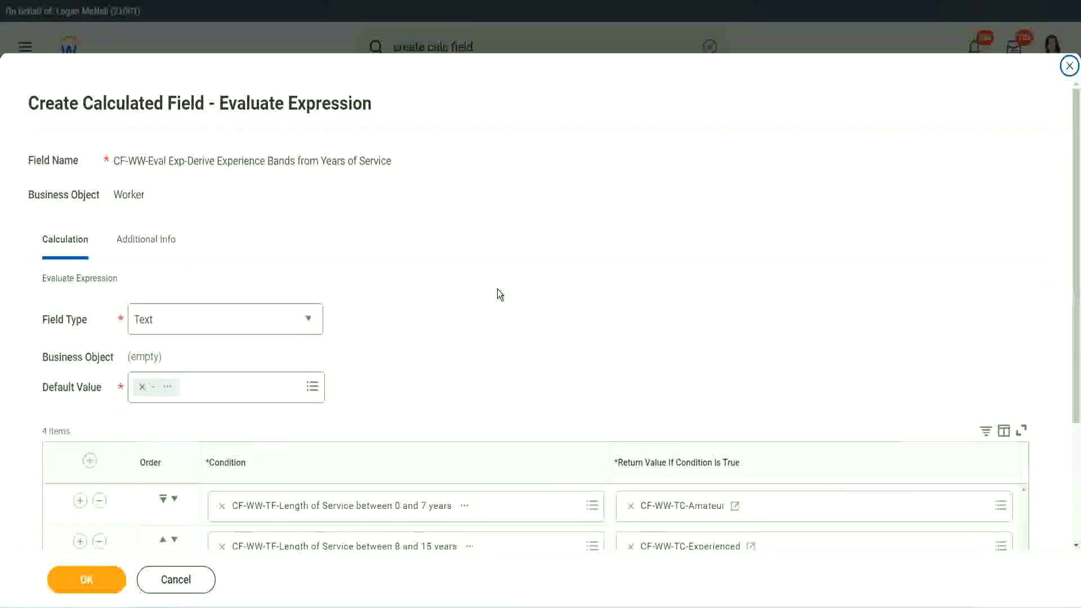
{"action": "scroll", "coordinate": [498, 291], "scroll_direction": "down", "scroll_amount": 2}
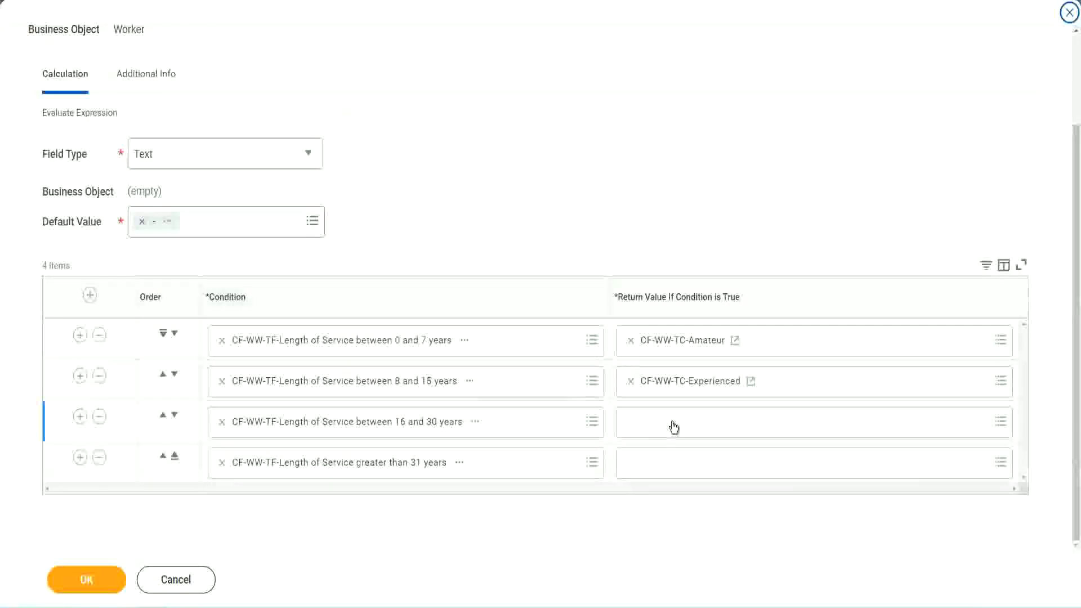
Begin creating a calculated field for the 16–30 years row's return value
{"action": "left_click", "coordinate": [674, 422]}
{"action": "left_click", "coordinate": [677, 394]}
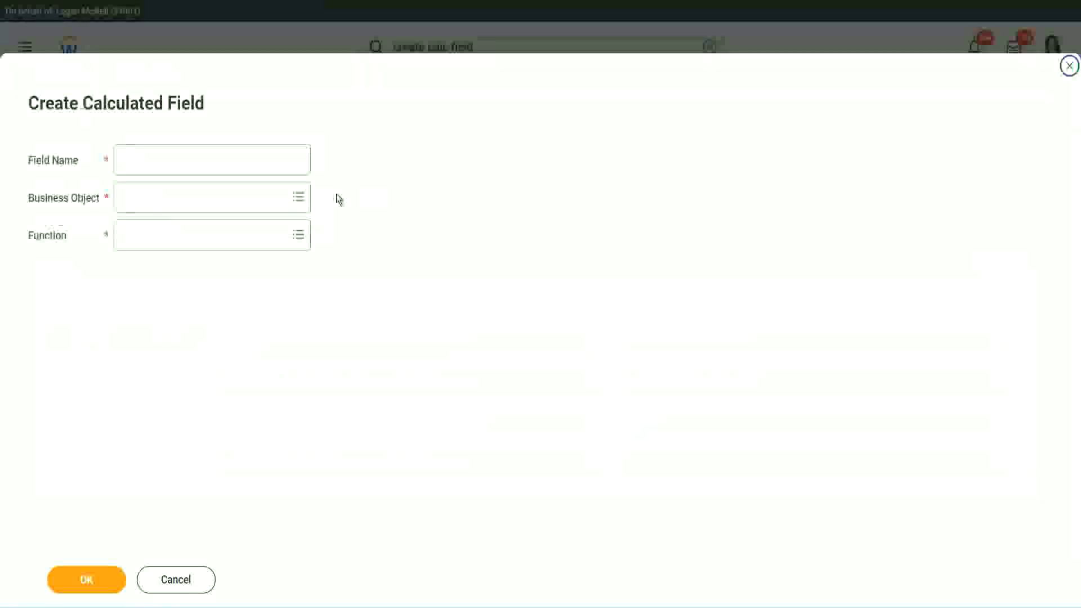
Name the field CF-WW-TC-Senior on Global with the Text Constant function
{"action": "left_click", "coordinate": [229, 159]}
{"action": "type", "text": "CF-WW-TC-Amended"}
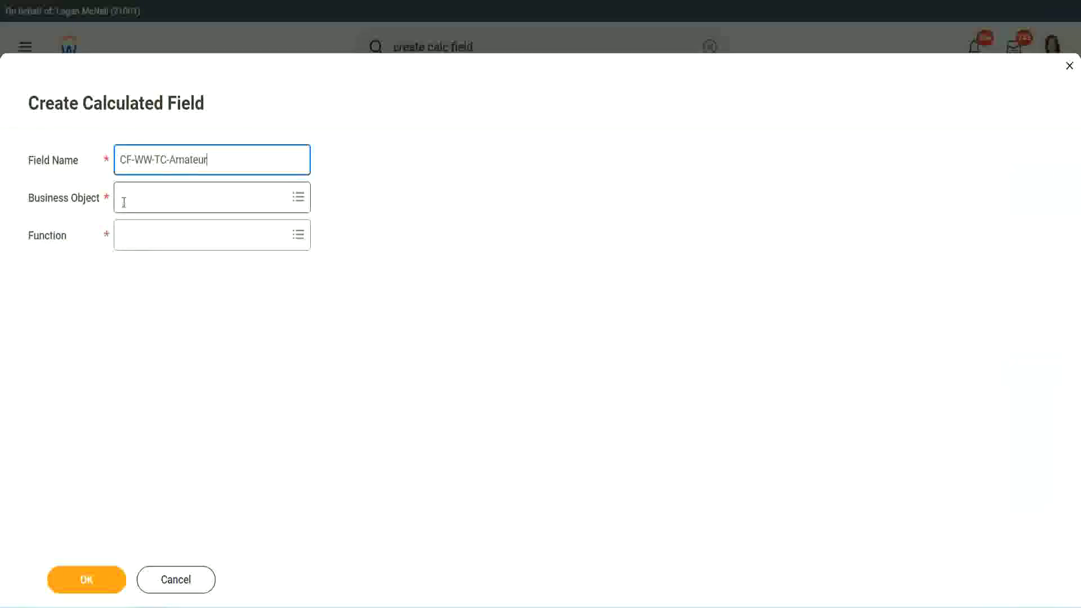
{"action": "left_click", "coordinate": [124, 199]}
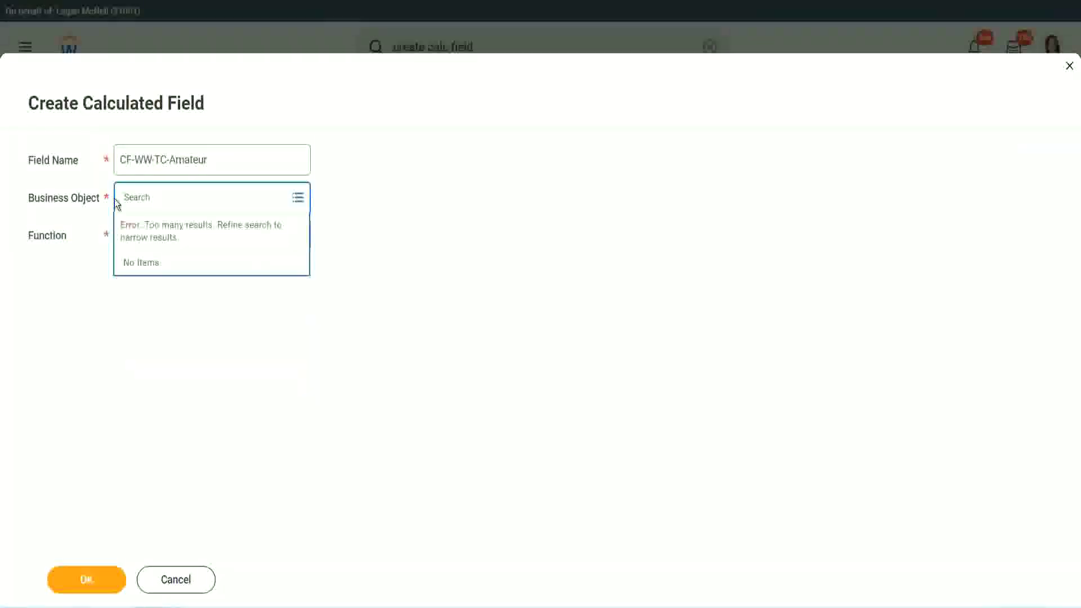
{"action": "type", "text": "global"}
{"action": "key", "text": "Return"}
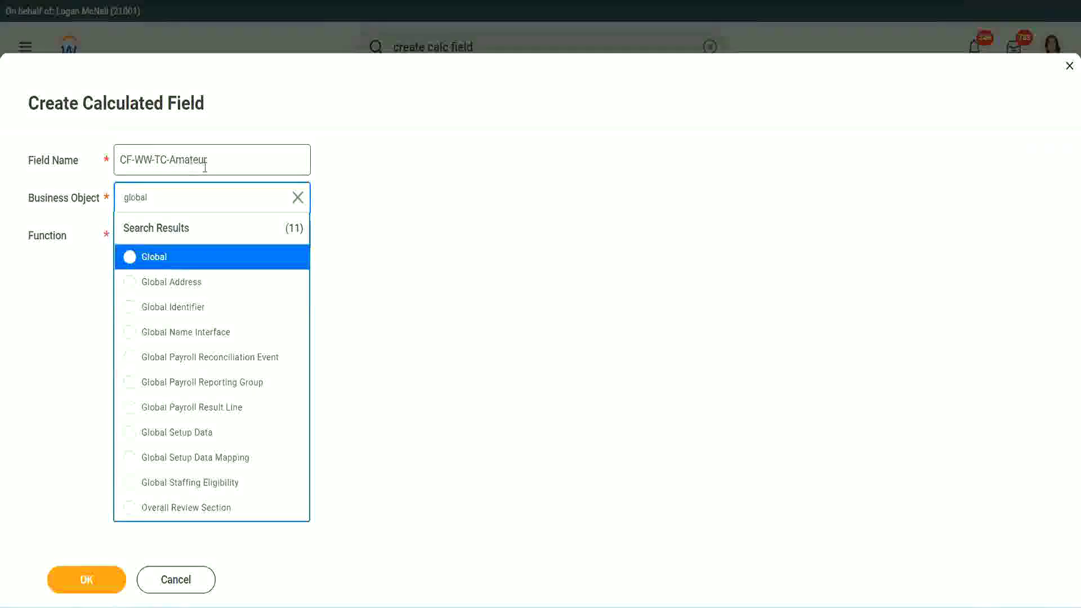
{"action": "left_click", "coordinate": [155, 258]}
{"action": "double_click", "coordinate": [198, 158]}
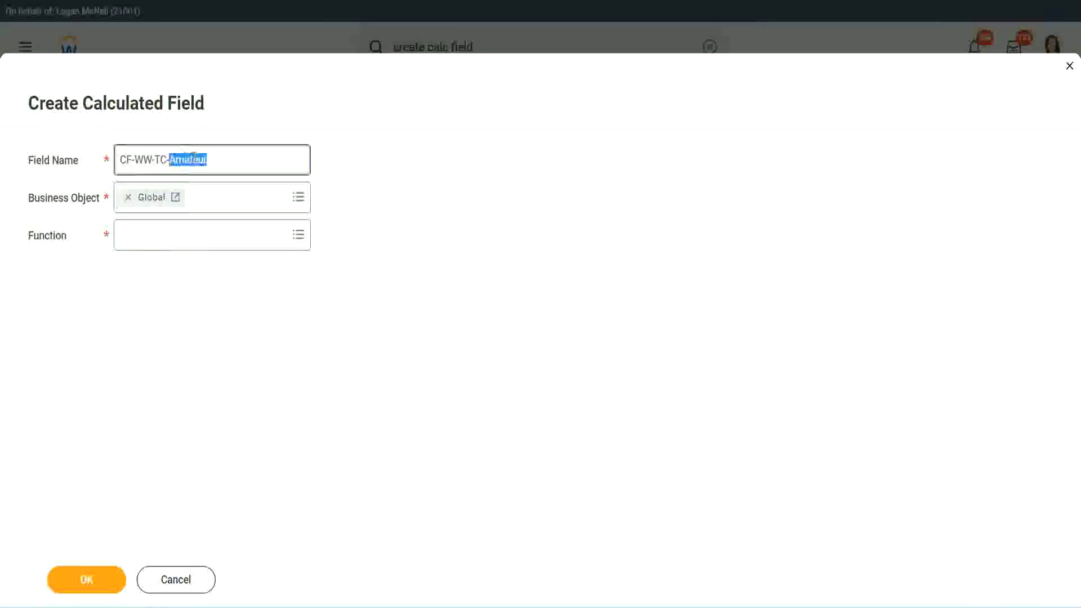
{"action": "type", "text": "Senior"}
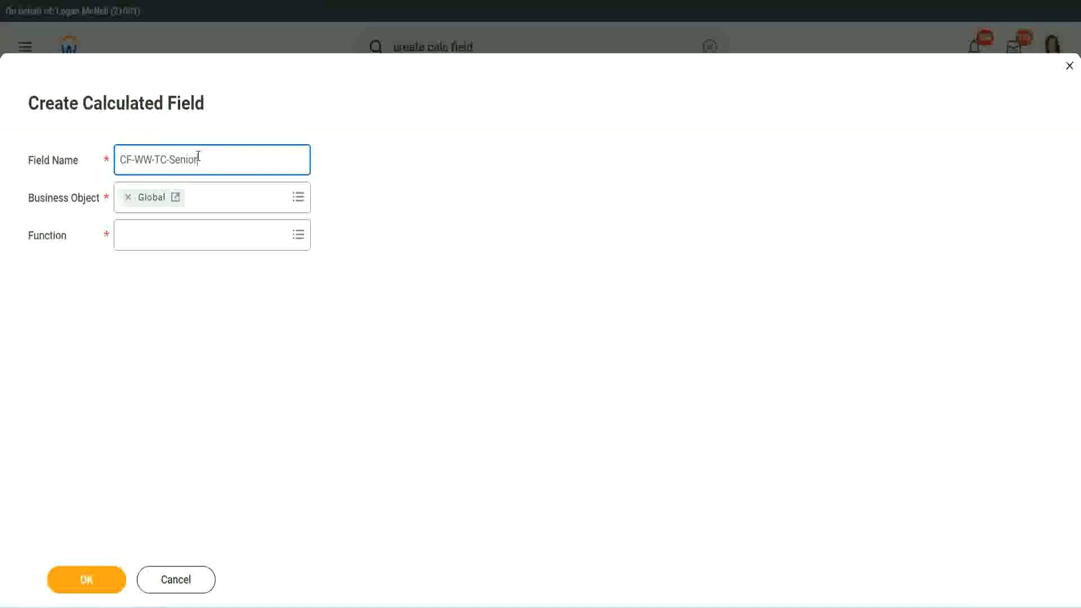
{"action": "left_click", "coordinate": [172, 246]}
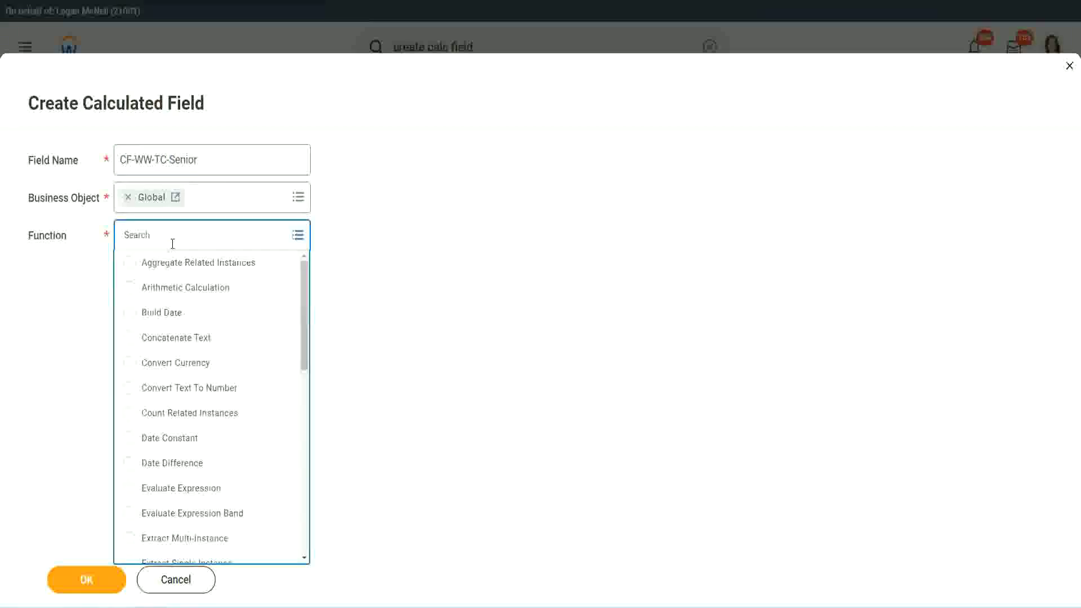
{"action": "type", "text": "td"}
{"action": "key", "text": "Return"}
{"action": "left_click", "coordinate": [165, 288]}
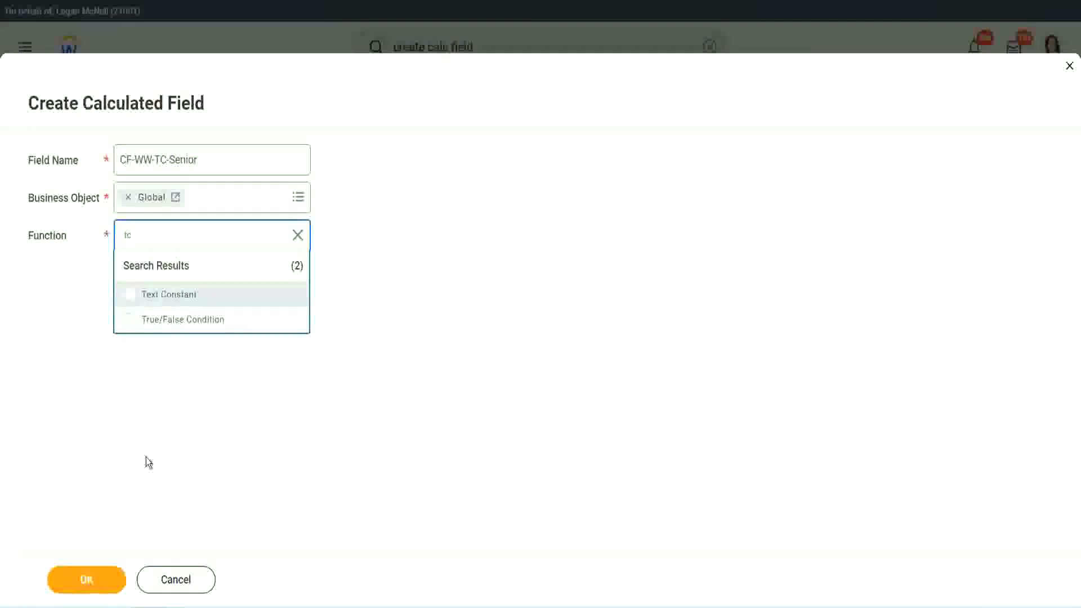
{"action": "left_click", "coordinate": [96, 586]}
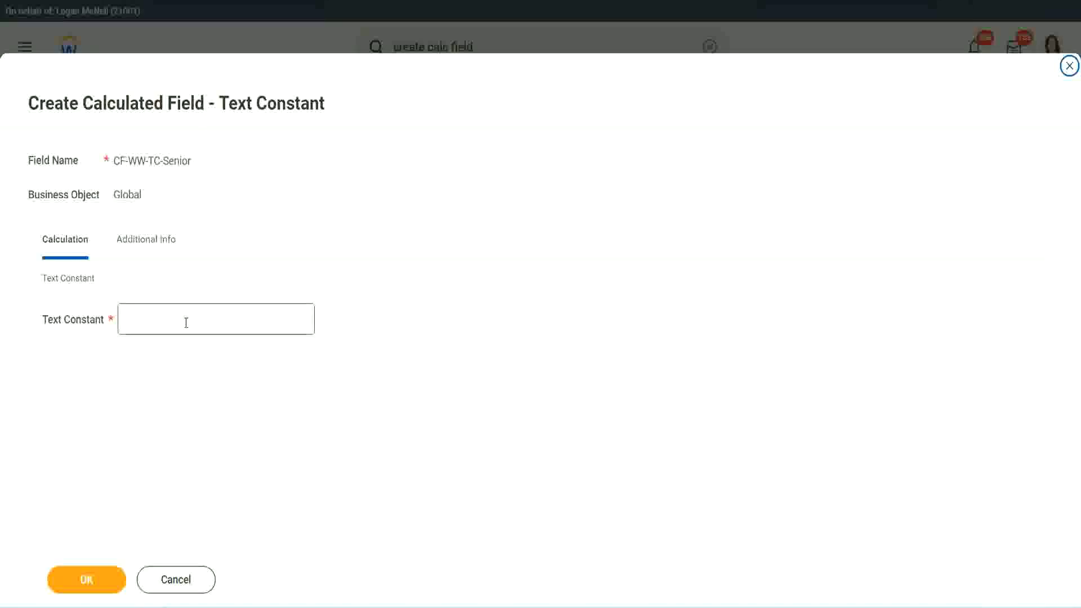
Enter Senior as the constant value and save it for the 16–30 years row
{"action": "left_click", "coordinate": [185, 319]}
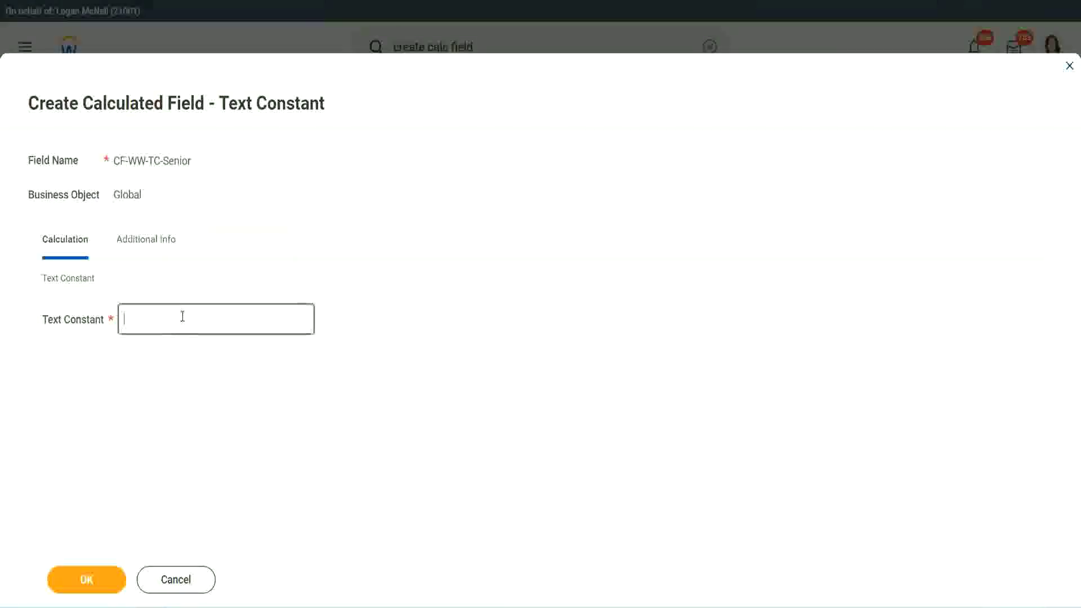
{"action": "type", "text": "Senior"}
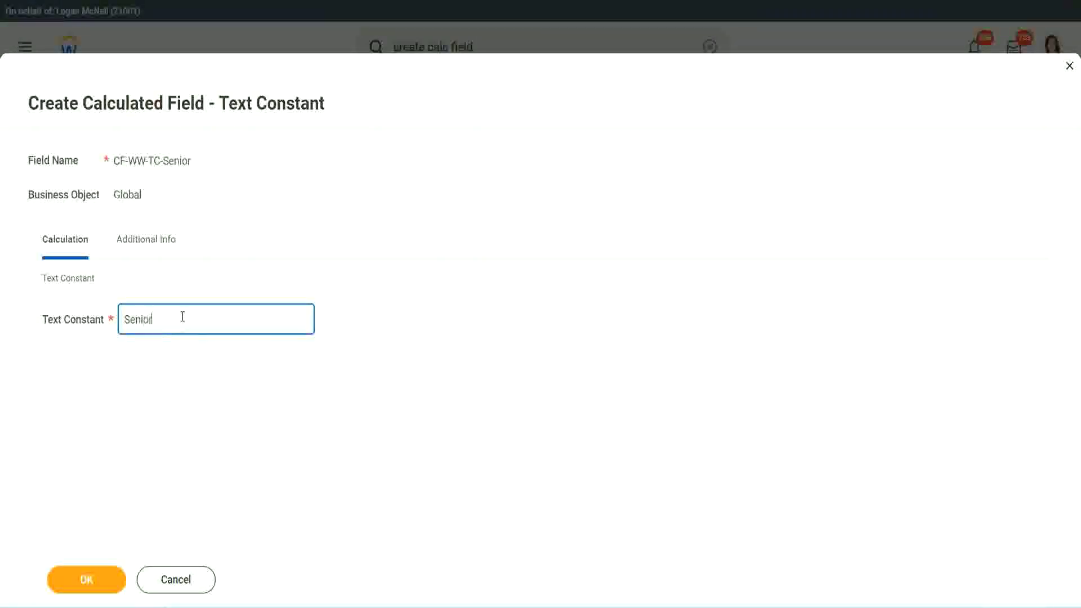
{"action": "left_click", "coordinate": [107, 588]}
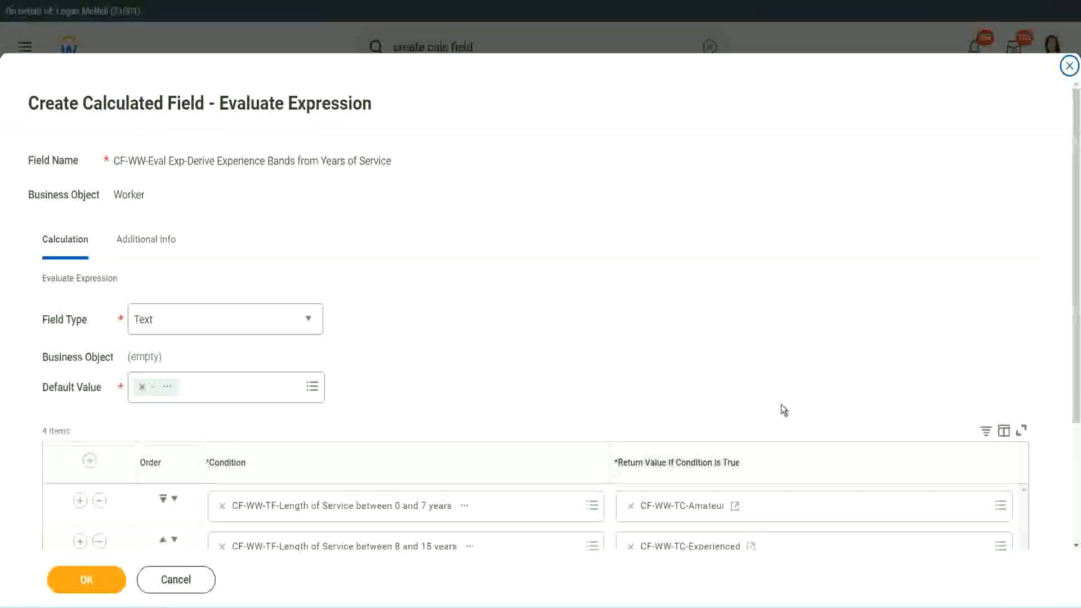
{"action": "scroll", "coordinate": [782, 411], "scroll_direction": "down", "scroll_amount": 2}
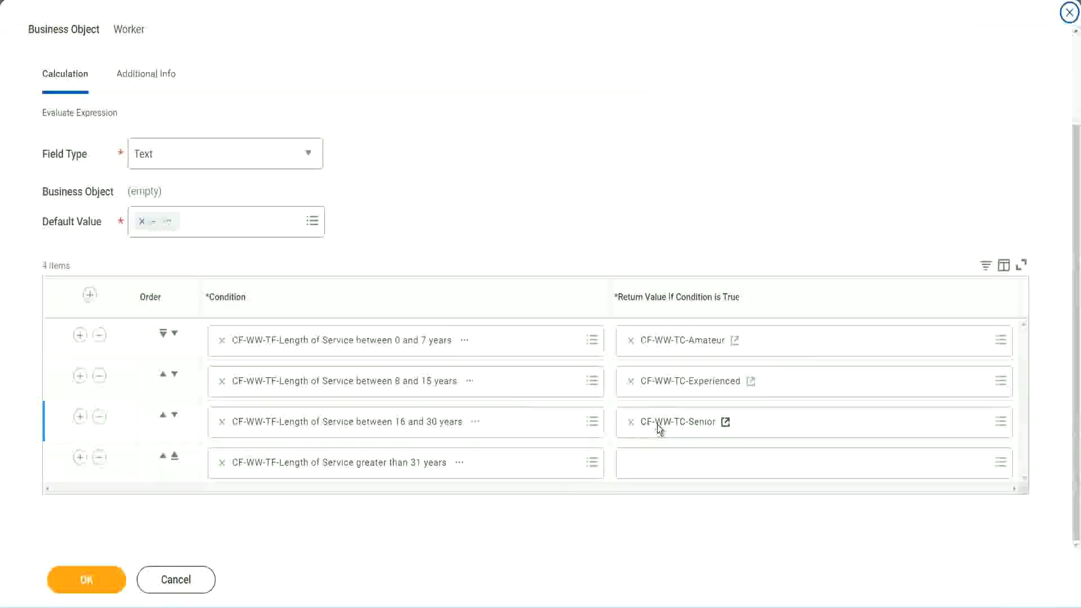
Start a new calculated field for the over-31 row and rename it CF-WW-TC-Legend
{"action": "right_click", "coordinate": [657, 424]}
{"action": "left_click", "coordinate": [680, 486]}
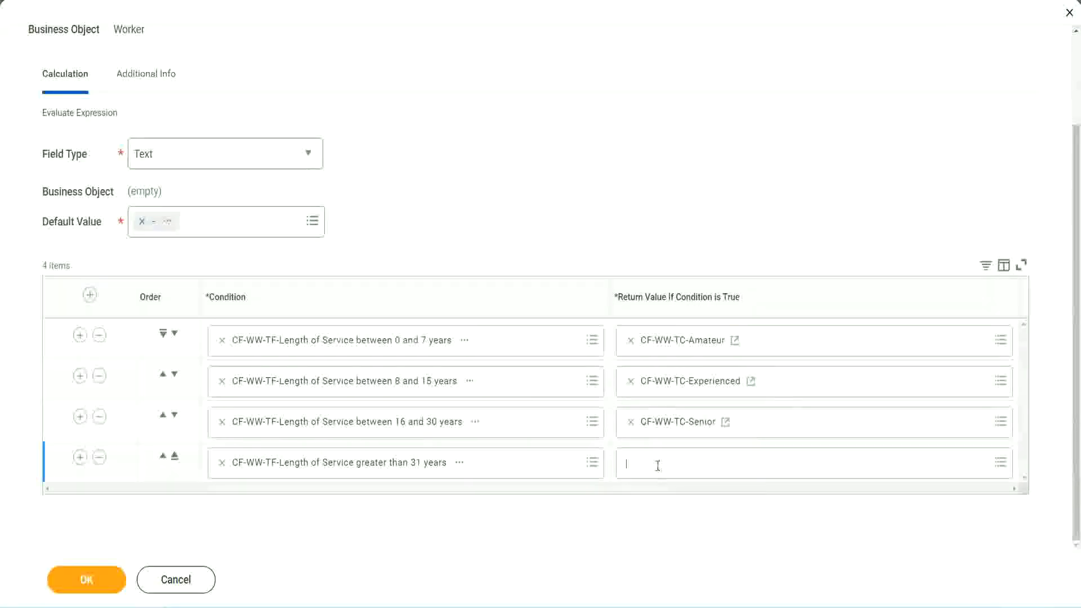
{"action": "left_click", "coordinate": [658, 464]}
{"action": "left_click", "coordinate": [669, 434]}
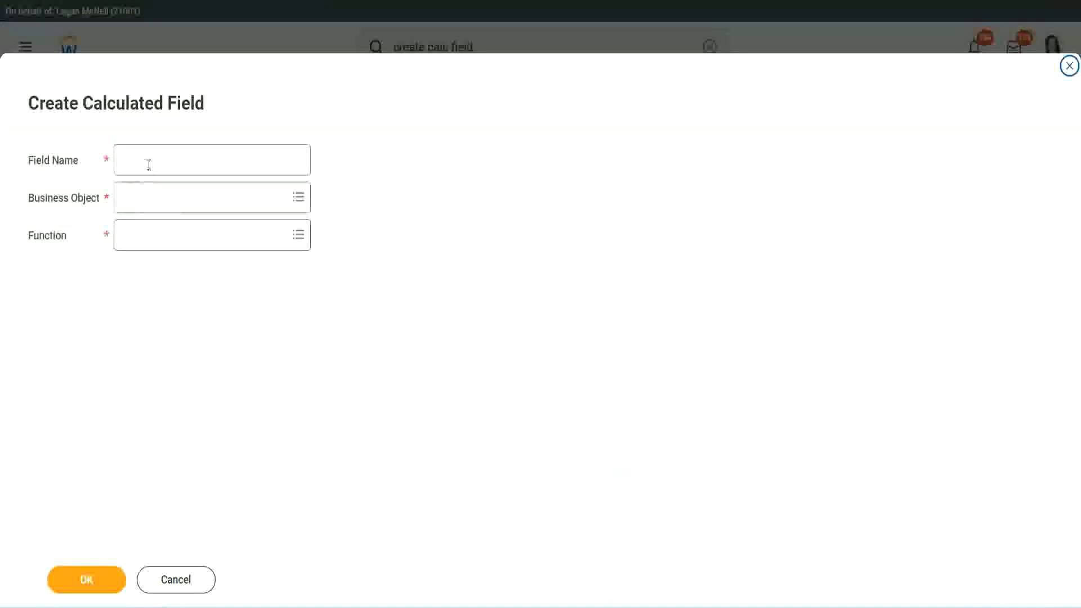
{"action": "left_click", "coordinate": [149, 163]}
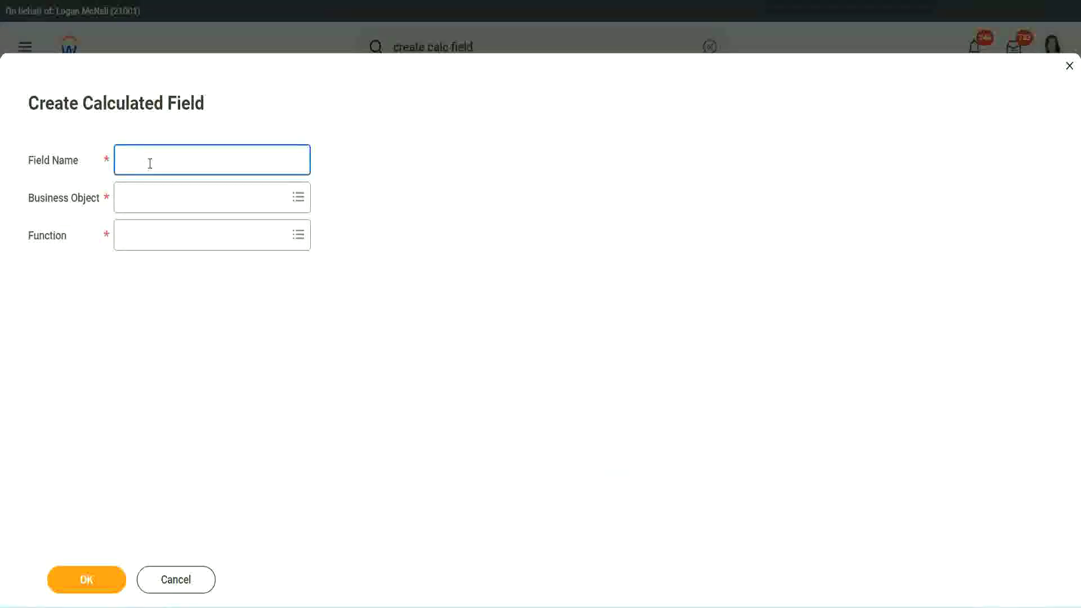
{"action": "type", "text": "CF-WW-TC-Senior"}
{"action": "double_click", "coordinate": [184, 160]}
{"action": "type", "text": "Legen"}
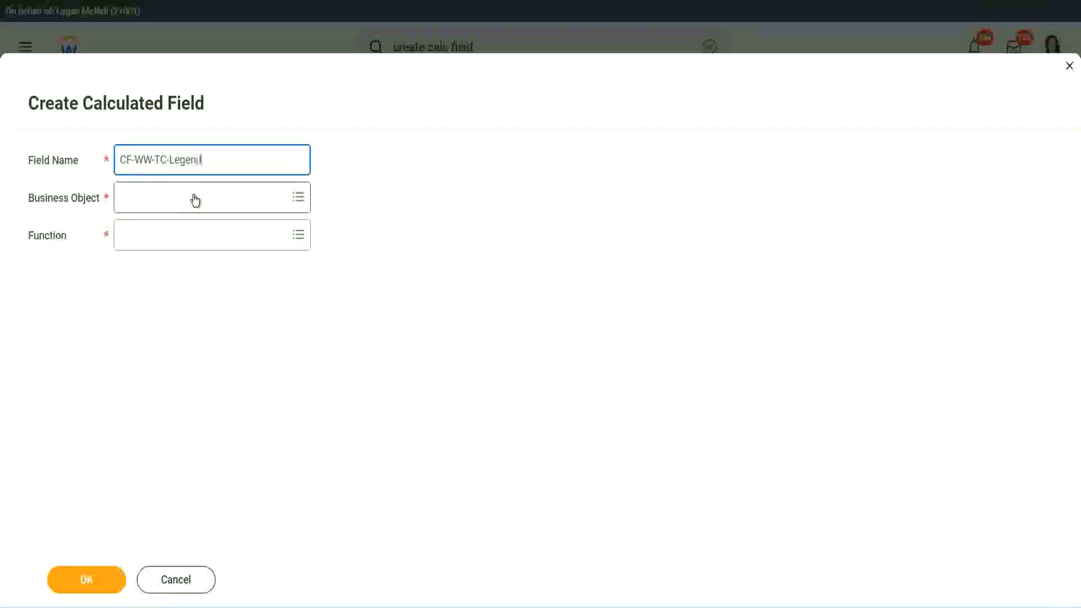
{"action": "type", "text": "d"}
Set Global and Text Constant, enter Legend as the value and save the field
{"action": "left_click", "coordinate": [152, 203]}
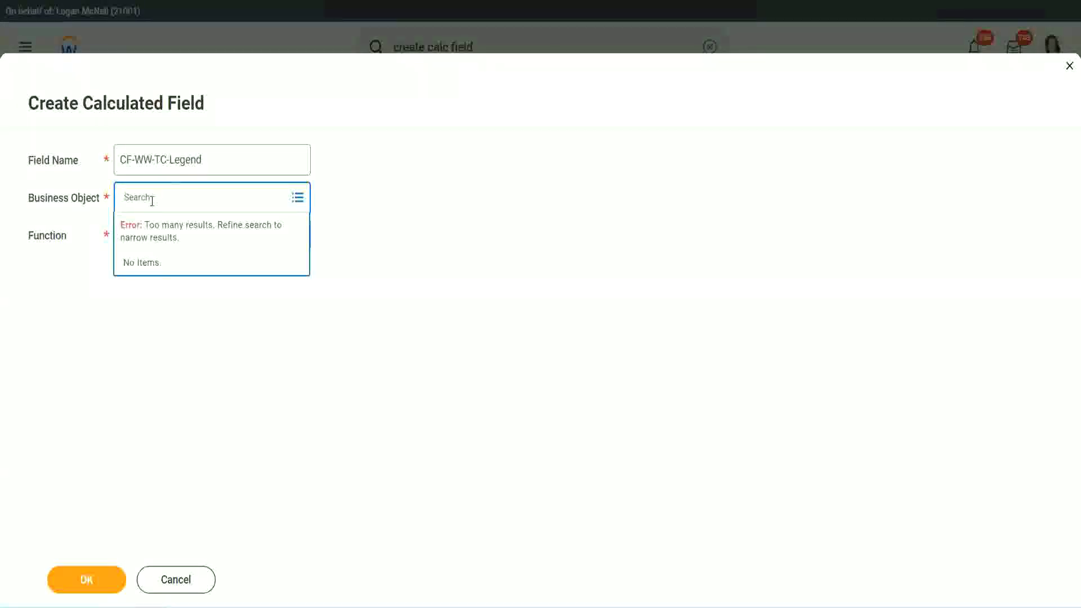
{"action": "type", "text": "Globa"}
{"action": "type", "text": "l"}
{"action": "key", "text": "Return"}
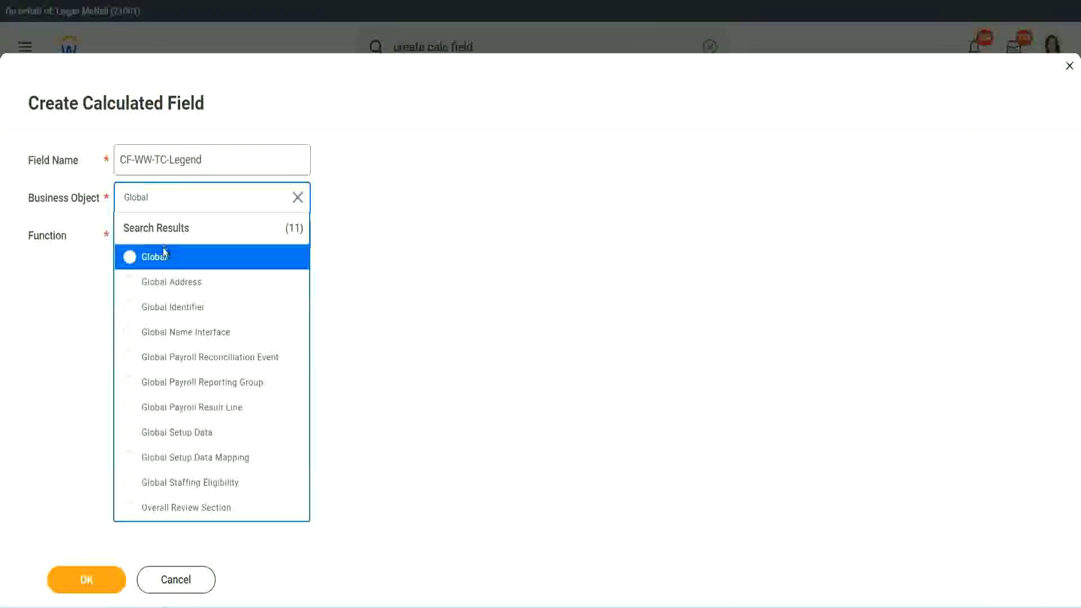
{"action": "left_click", "coordinate": [162, 261]}
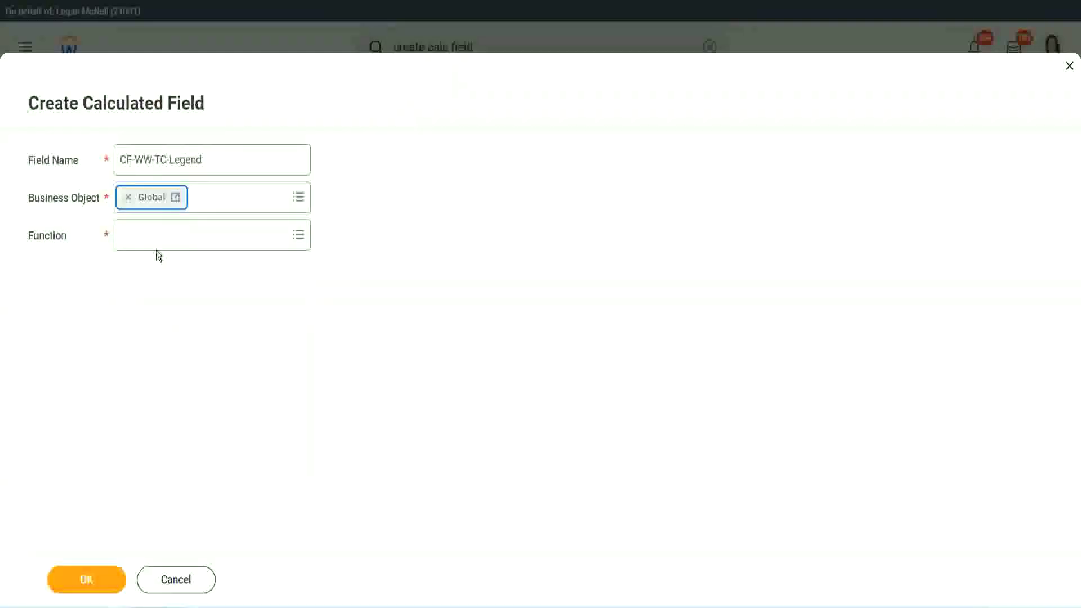
{"action": "left_click", "coordinate": [154, 235]}
{"action": "type", "text": "tc"}
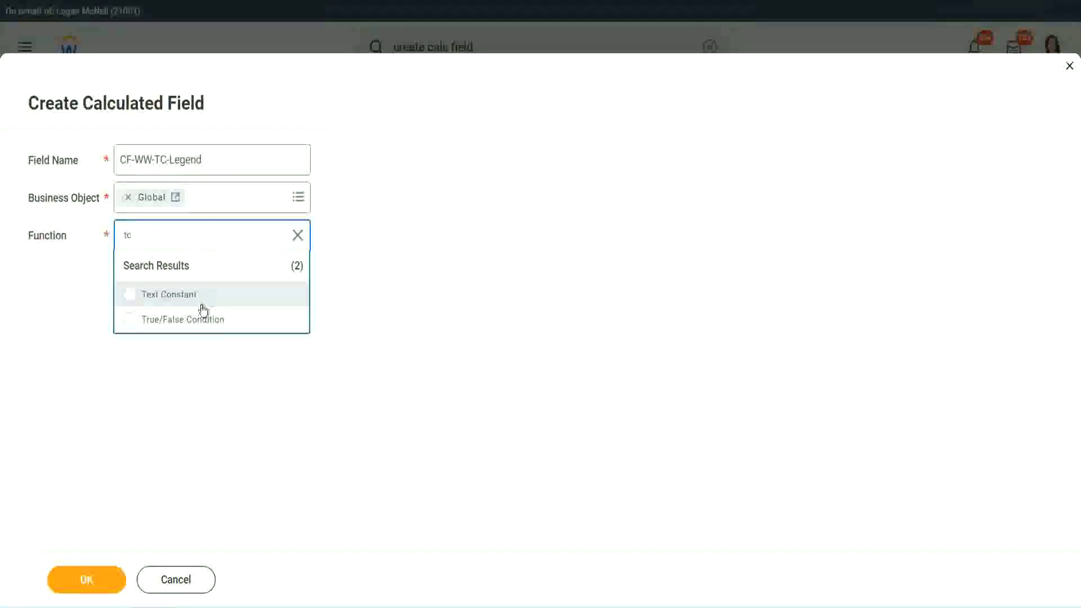
{"action": "left_click", "coordinate": [200, 296]}
{"action": "left_click", "coordinate": [67, 578]}
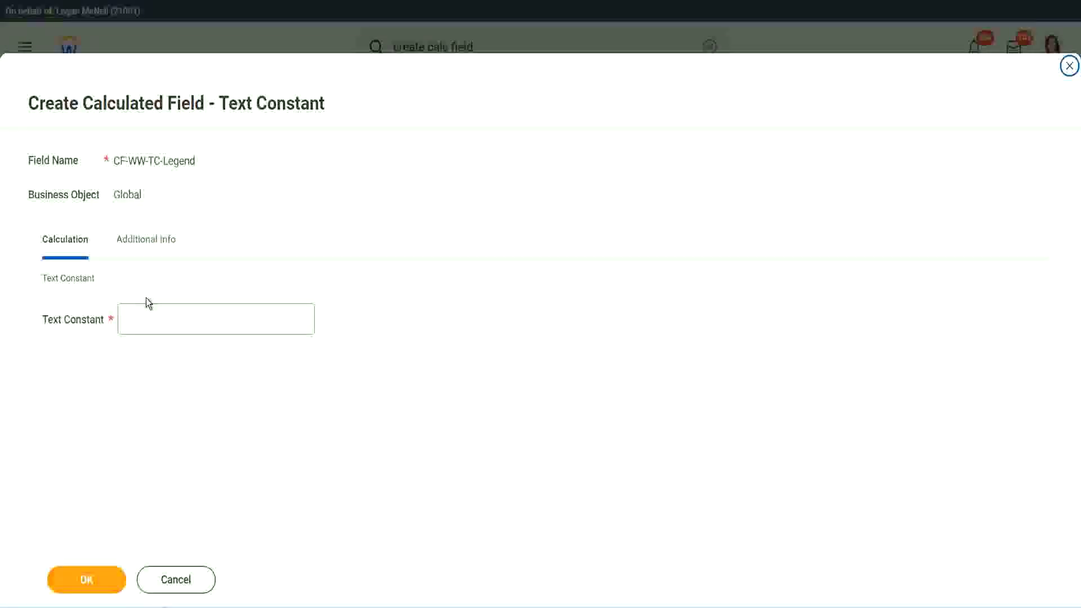
{"action": "left_click", "coordinate": [139, 320]}
{"action": "type", "text": "end"}
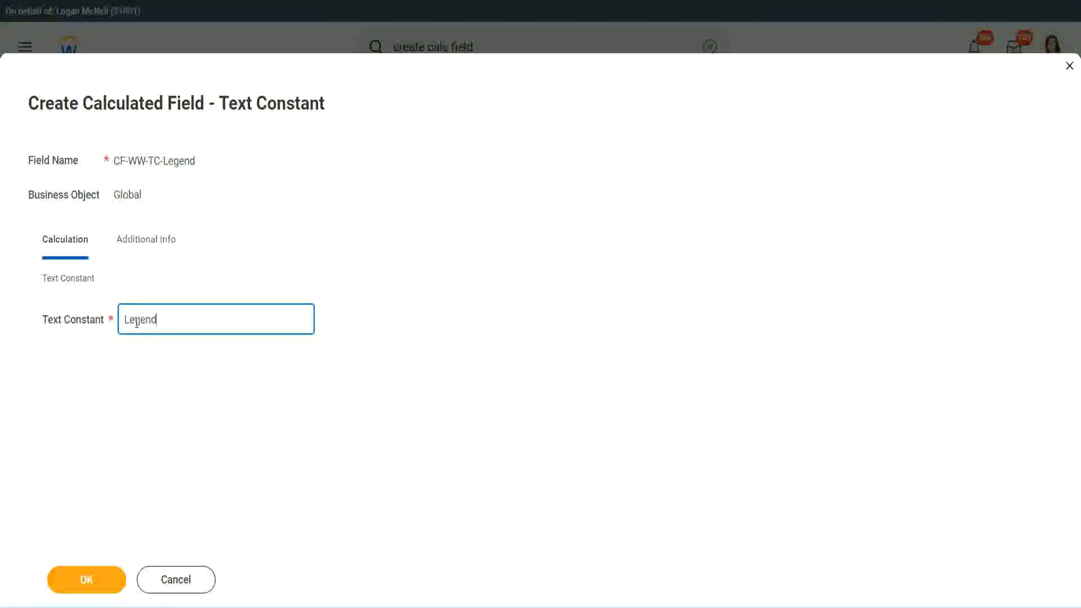
{"action": "left_click", "coordinate": [102, 577]}
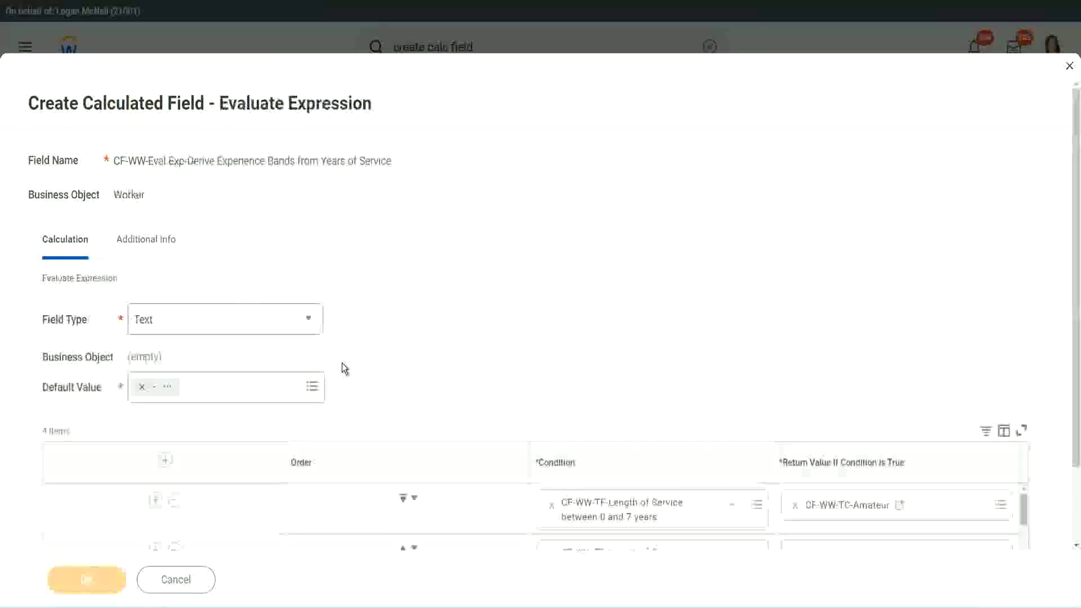
{"action": "scroll", "coordinate": [572, 300], "scroll_direction": "down", "scroll_amount": 2}
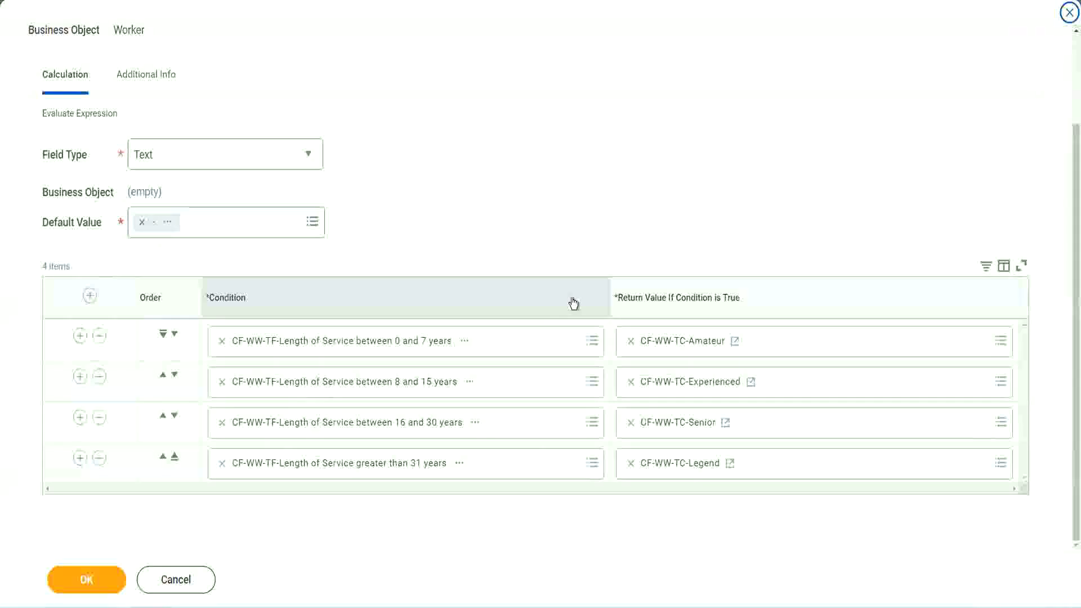
{"action": "scroll", "coordinate": [457, 228], "scroll_direction": "up", "scroll_amount": 1}
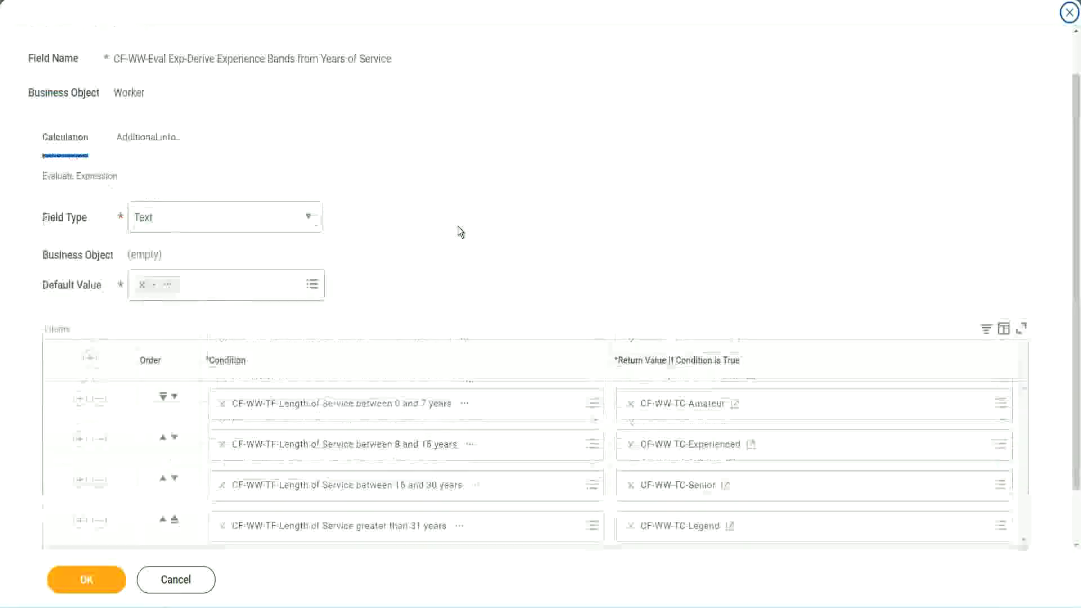
{"action": "scroll", "coordinate": [459, 227], "scroll_direction": "up", "scroll_amount": 1}
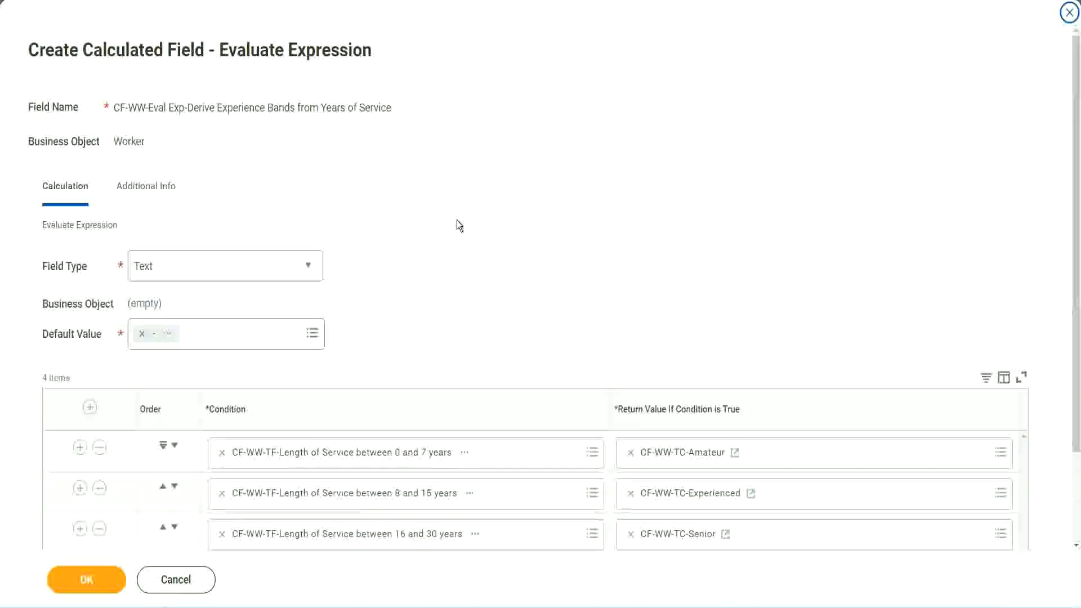
{"action": "scroll", "coordinate": [457, 225], "scroll_direction": "down", "scroll_amount": 2}
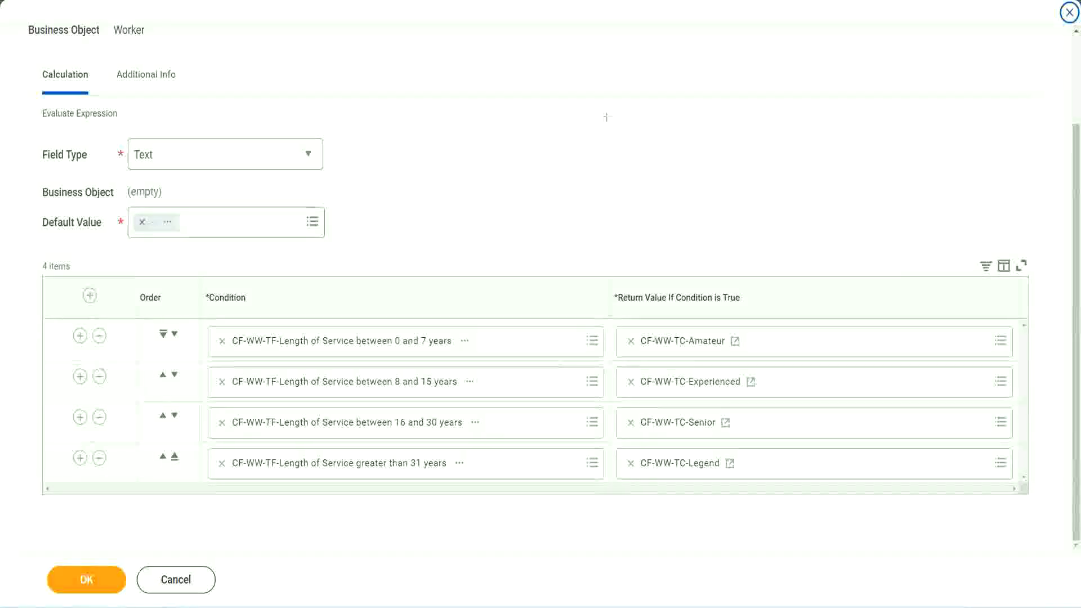
Review the four conditions and return values, then save the experience bands calculated field
{"action": "left_click_drag", "start_coordinate": [691, 162], "coordinate": [700, 267]}
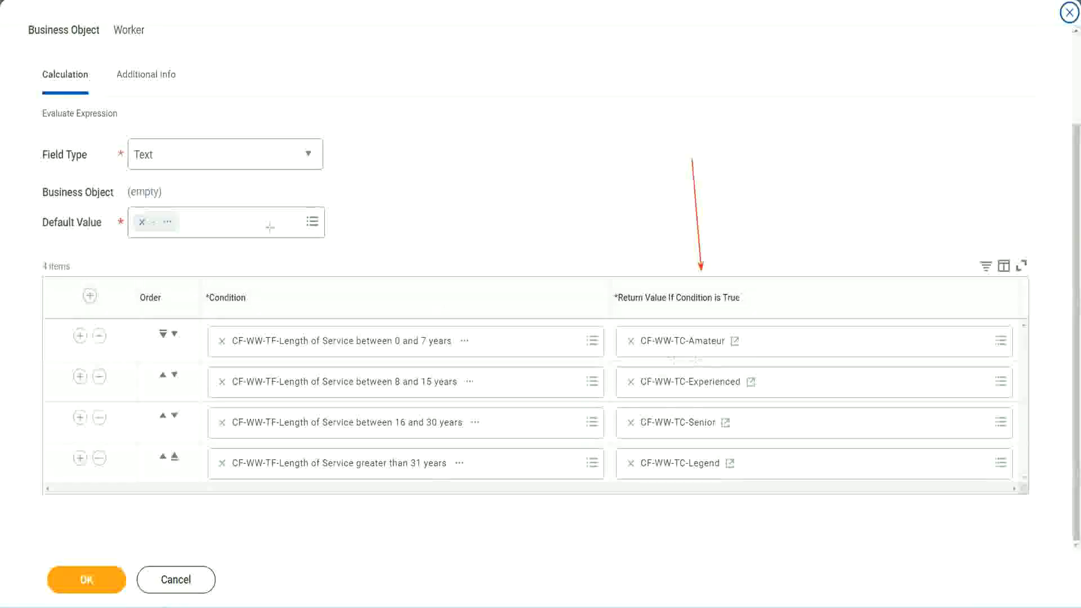
{"action": "left_click_drag", "start_coordinate": [138, 129], "coordinate": [140, 133]}
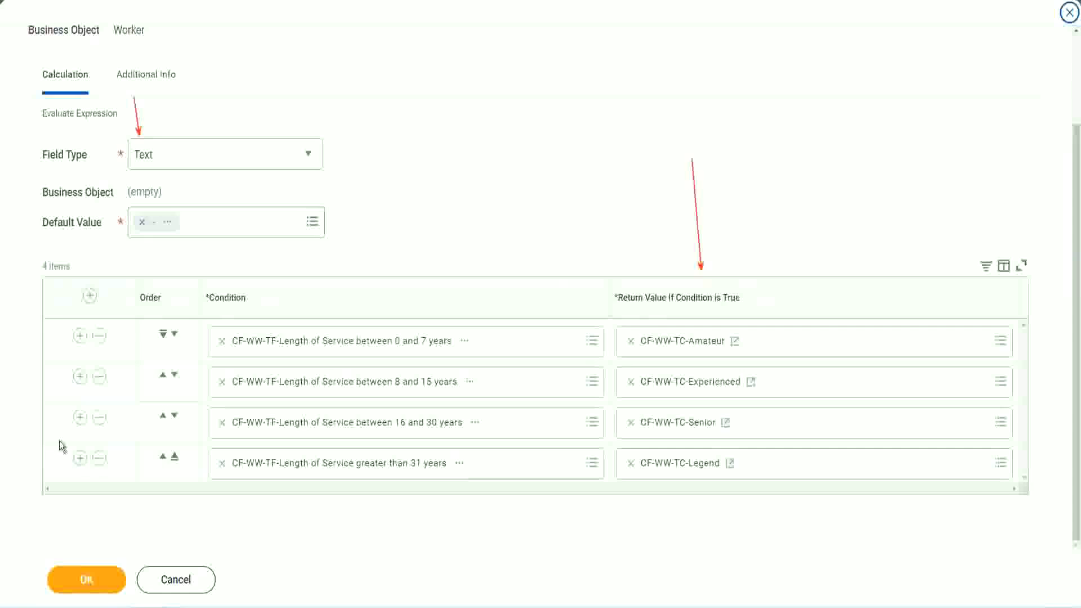
{"action": "left_click", "coordinate": [94, 581]}
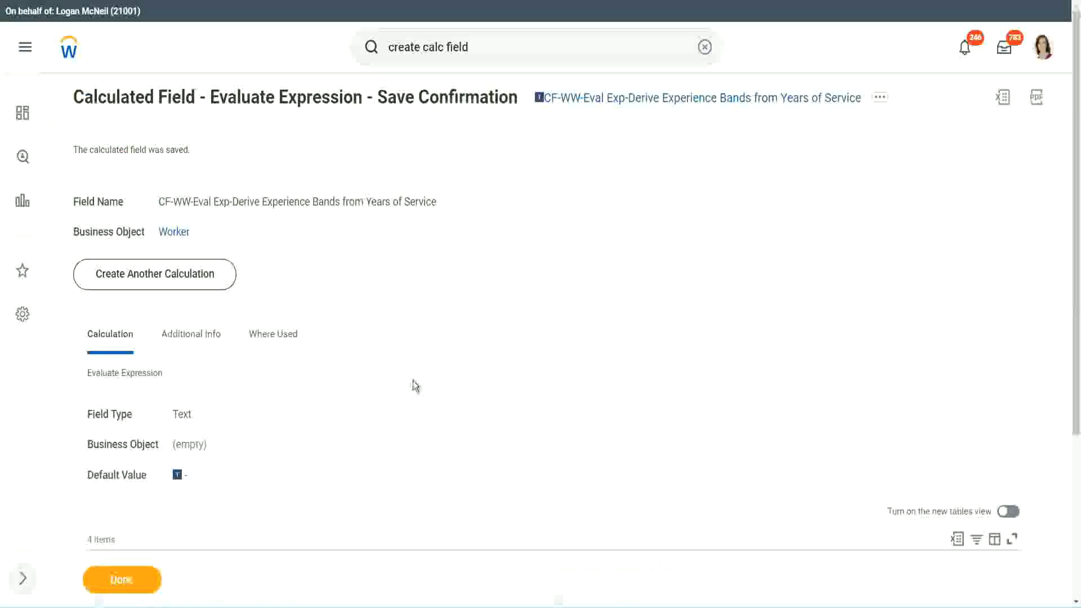
{"action": "scroll", "coordinate": [414, 379], "scroll_direction": "down", "scroll_amount": 3}
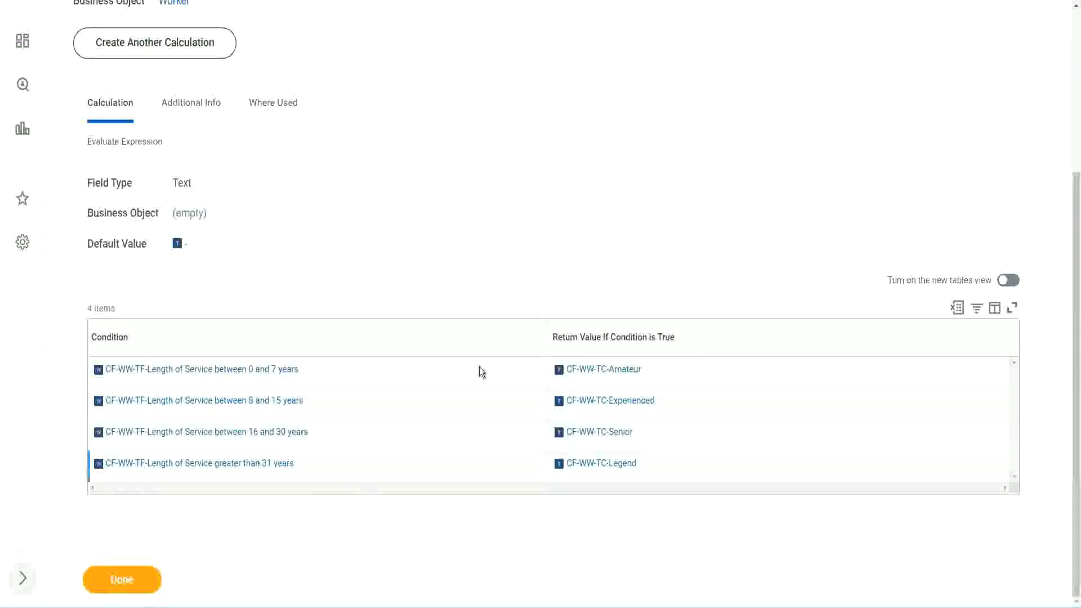
{"action": "scroll", "coordinate": [330, 296], "scroll_direction": "up", "scroll_amount": 1}
{"action": "scroll", "coordinate": [465, 219], "scroll_direction": "up", "scroll_amount": 2}
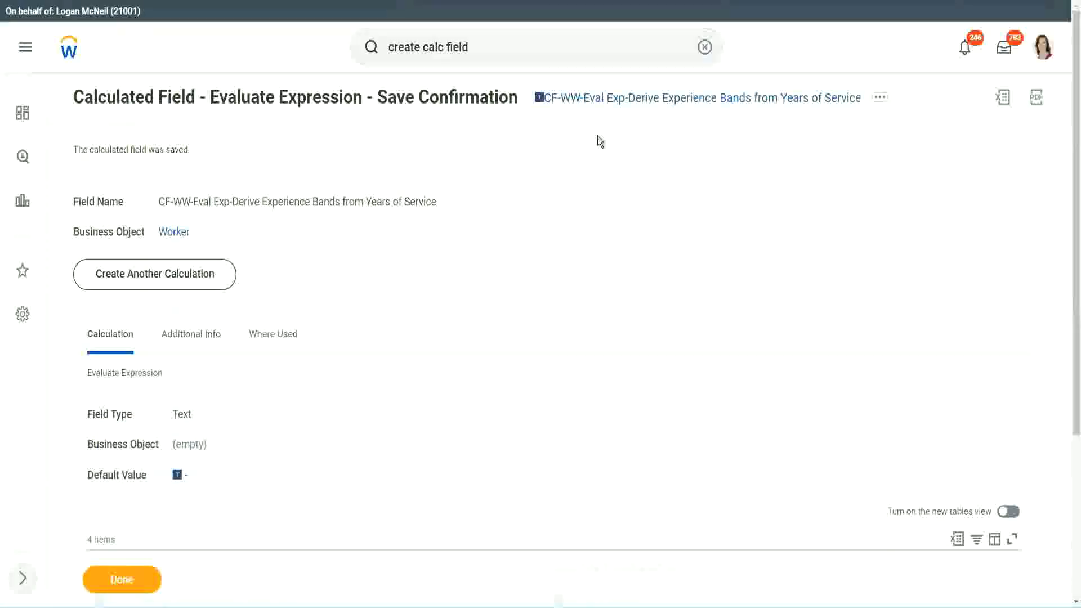
Copy the saved Experience Bands calculated field's name via its right-click Copy Text action
{"action": "right_click", "coordinate": [635, 107]}
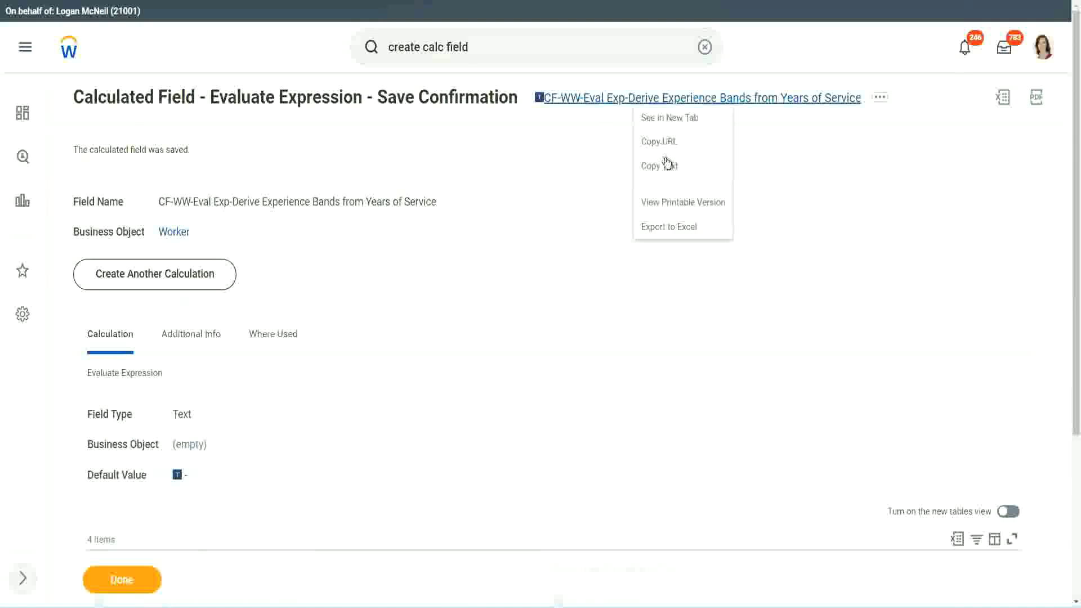
{"action": "left_click", "coordinate": [665, 169]}
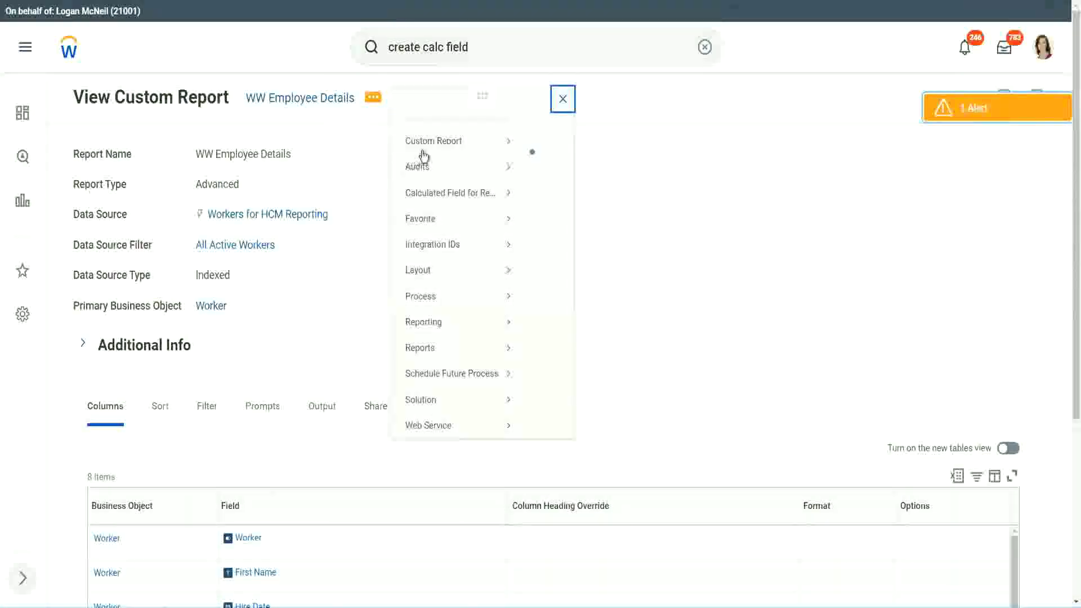
Edit the WW Employee Details report and add a new column row moved to the end
{"action": "mouse_move", "coordinate": [434, 142]}
{"action": "left_click", "coordinate": [549, 164]}
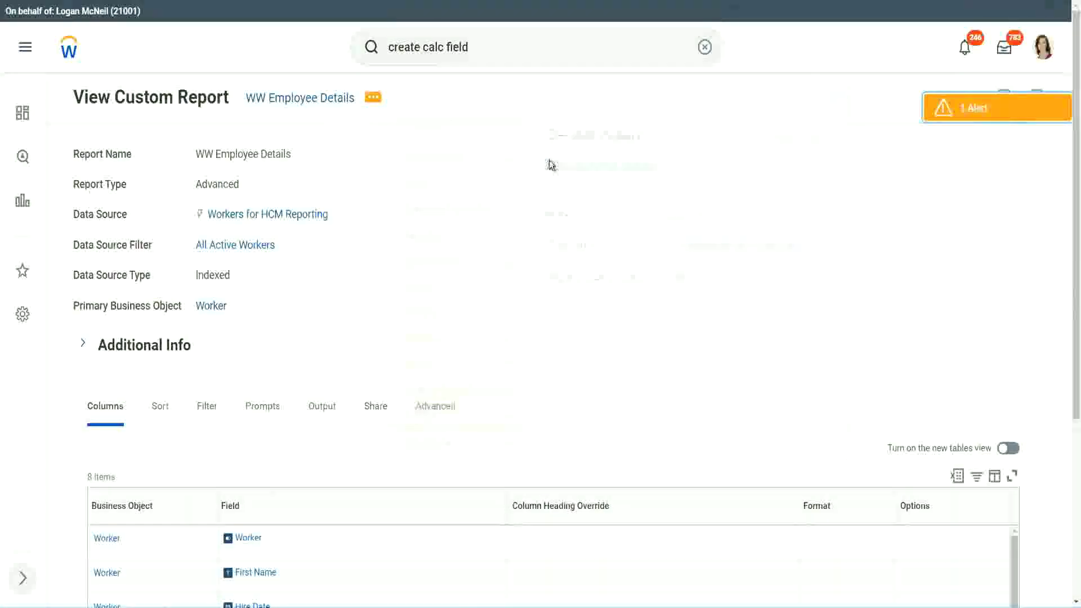
{"action": "scroll", "coordinate": [394, 242], "scroll_direction": "down", "scroll_amount": 5}
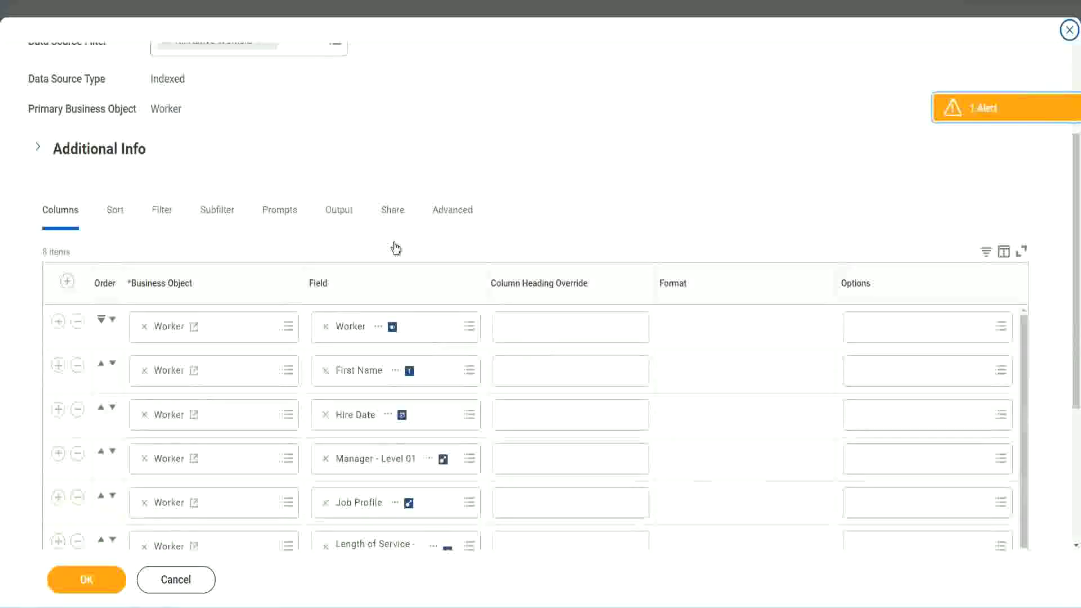
{"action": "scroll", "coordinate": [395, 248], "scroll_direction": "down", "scroll_amount": 3}
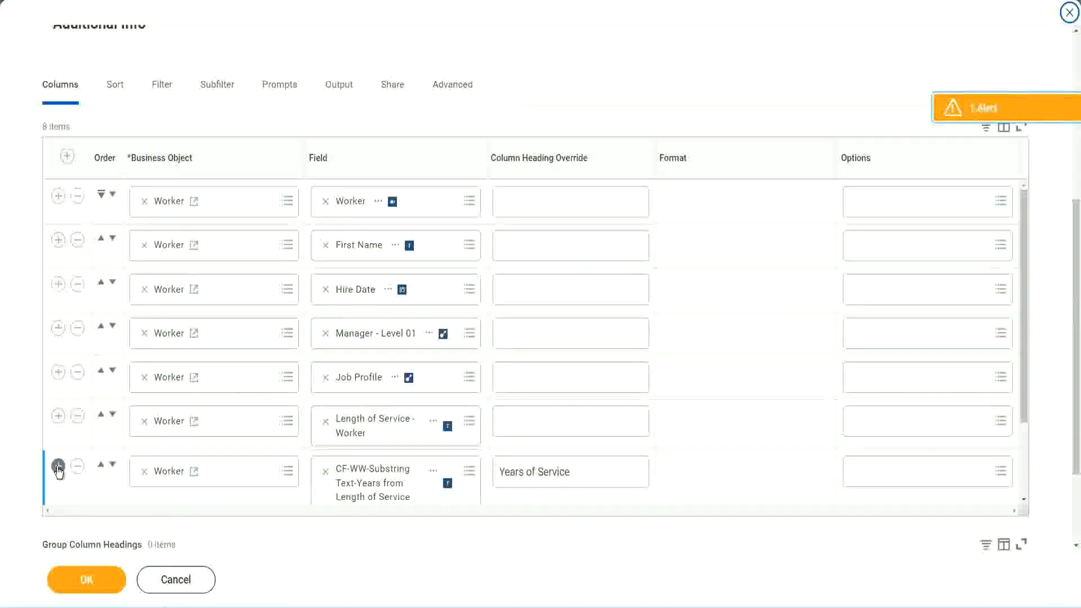
{"action": "left_click", "coordinate": [58, 472]}
{"action": "scroll", "coordinate": [457, 343], "scroll_direction": "down", "scroll_amount": 2}
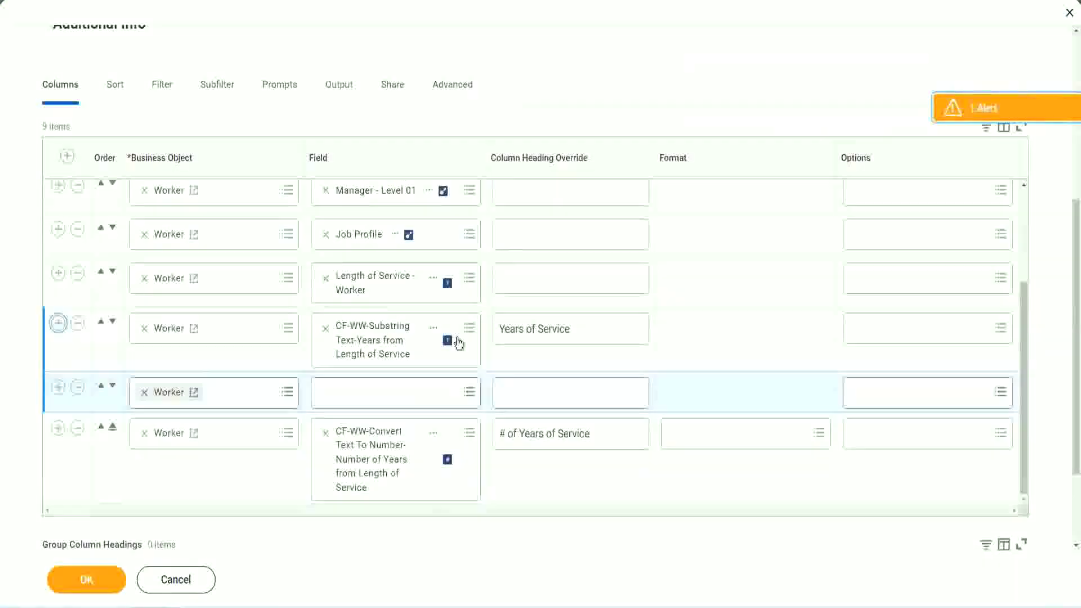
{"action": "scroll", "coordinate": [566, 369], "scroll_direction": "down", "scroll_amount": 2}
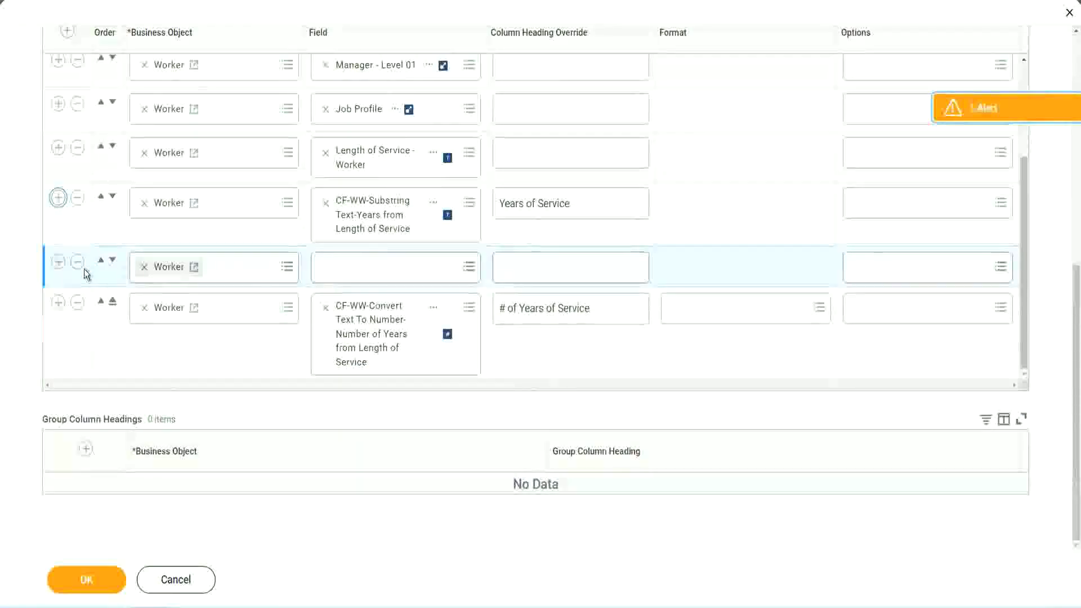
{"action": "left_click", "coordinate": [112, 265]}
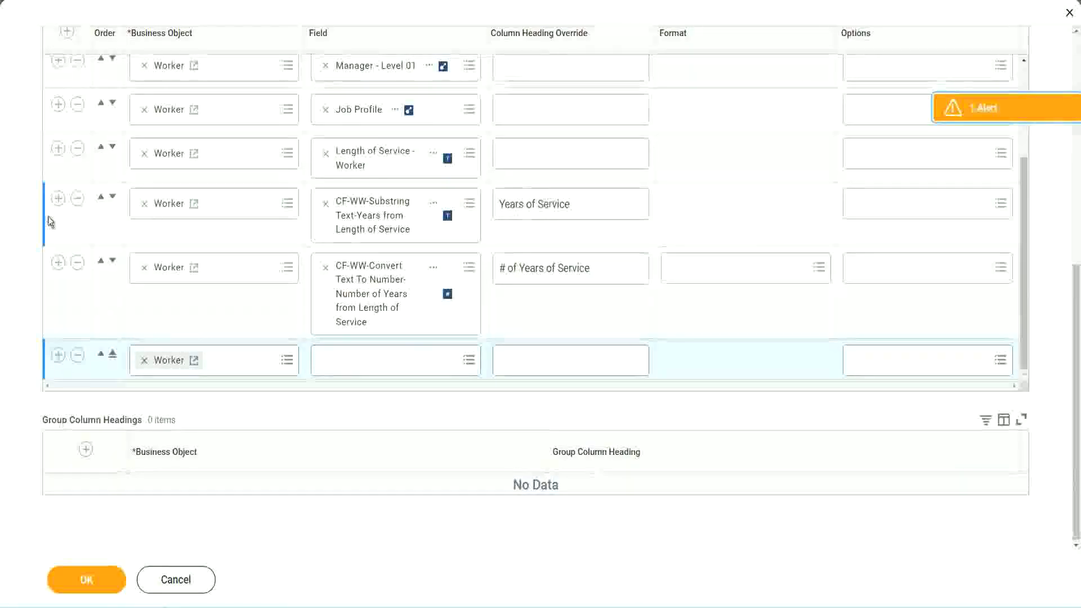
{"action": "left_click", "coordinate": [78, 202]}
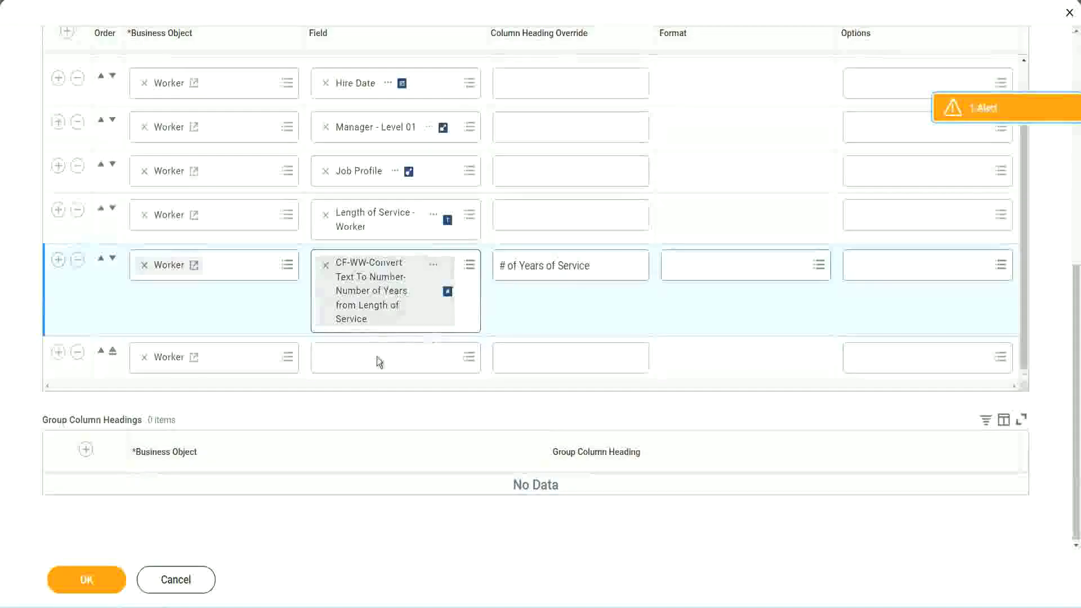
Assign the CF-WW-Eval Exp-Derive Experience Bands field with heading Experience Bands and save the definition
{"action": "left_click", "coordinate": [353, 357]}
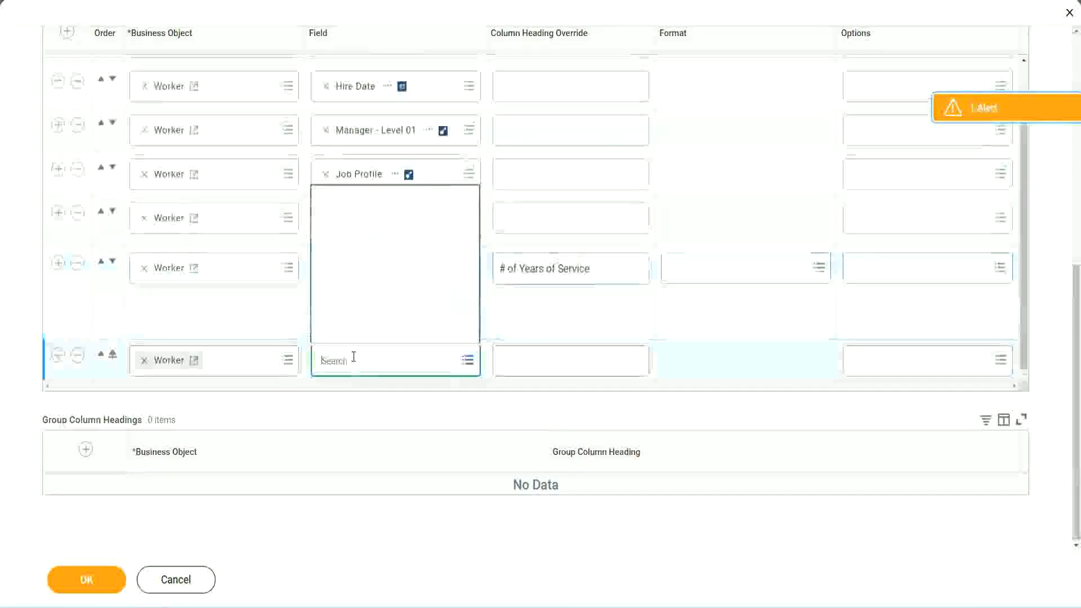
{"action": "key", "text": "ctrl+v"}
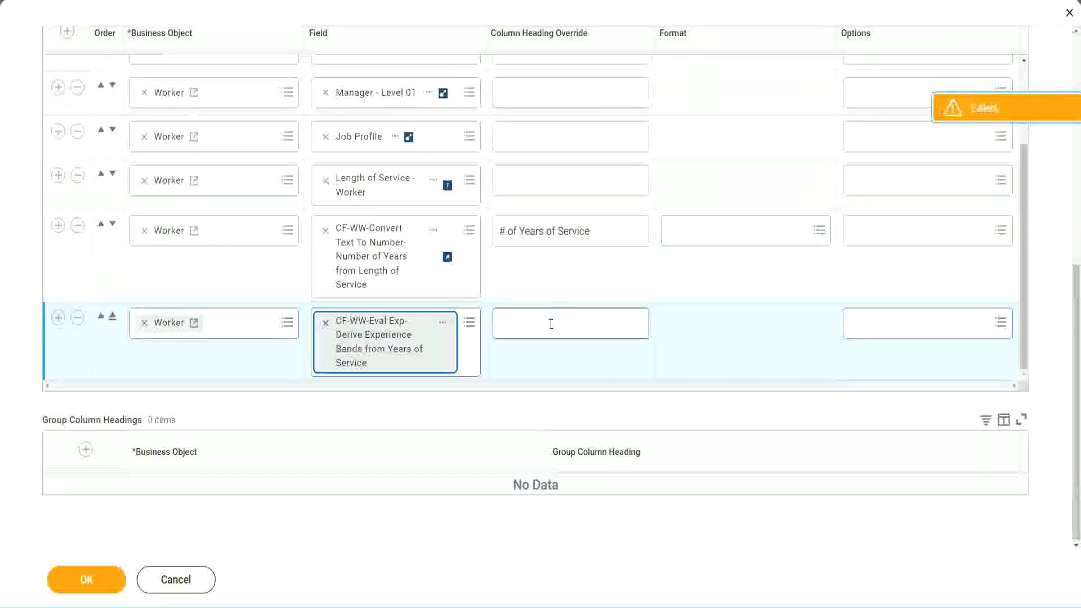
{"action": "left_click", "coordinate": [551, 324]}
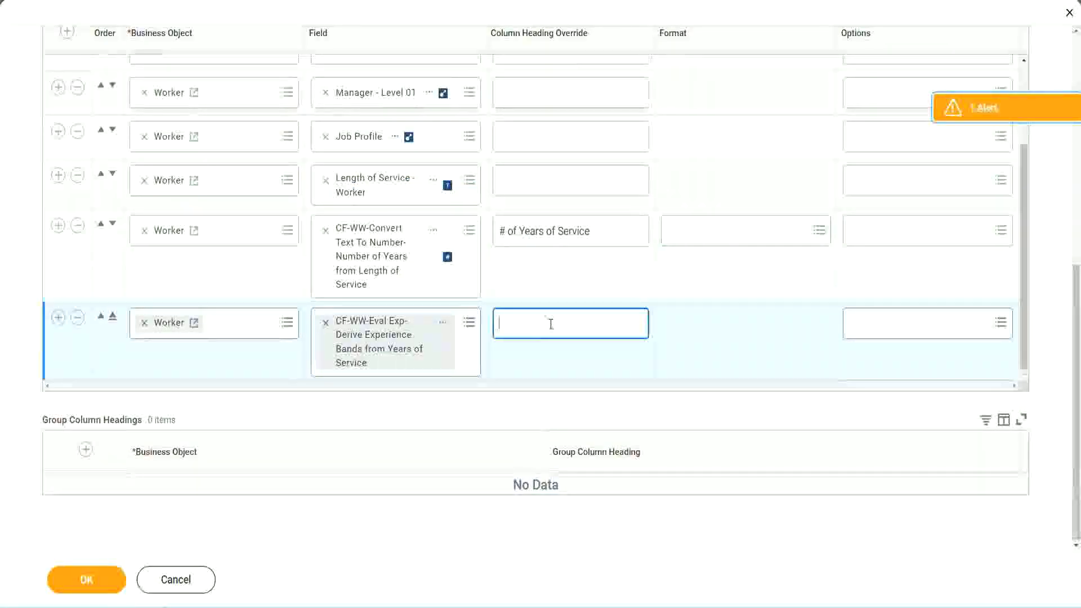
{"action": "type", "text": "Exper"}
{"action": "type", "text": "ience B"}
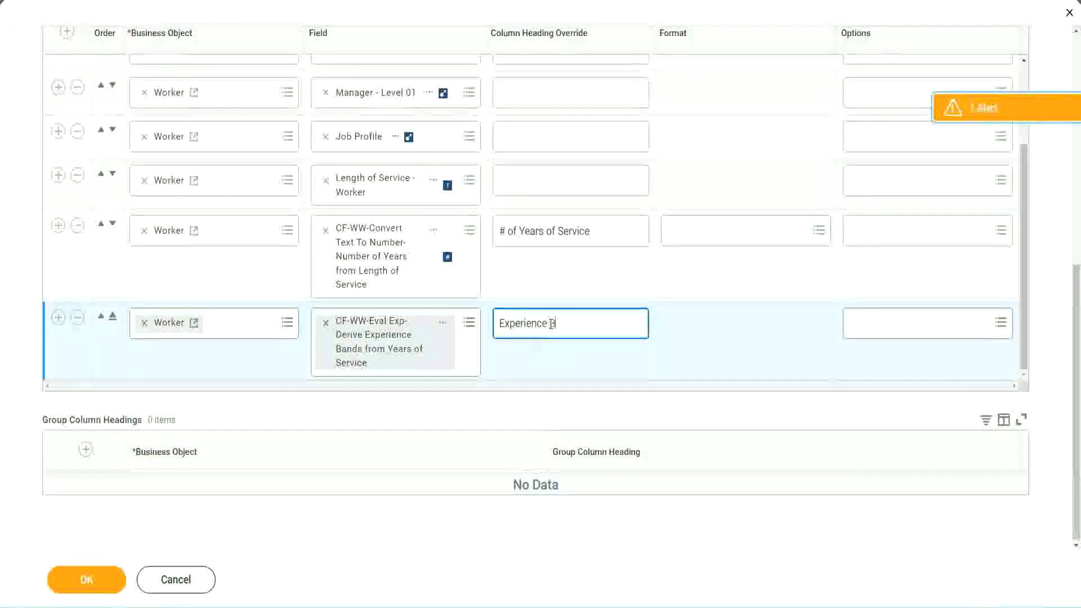
{"action": "type", "text": "ands"}
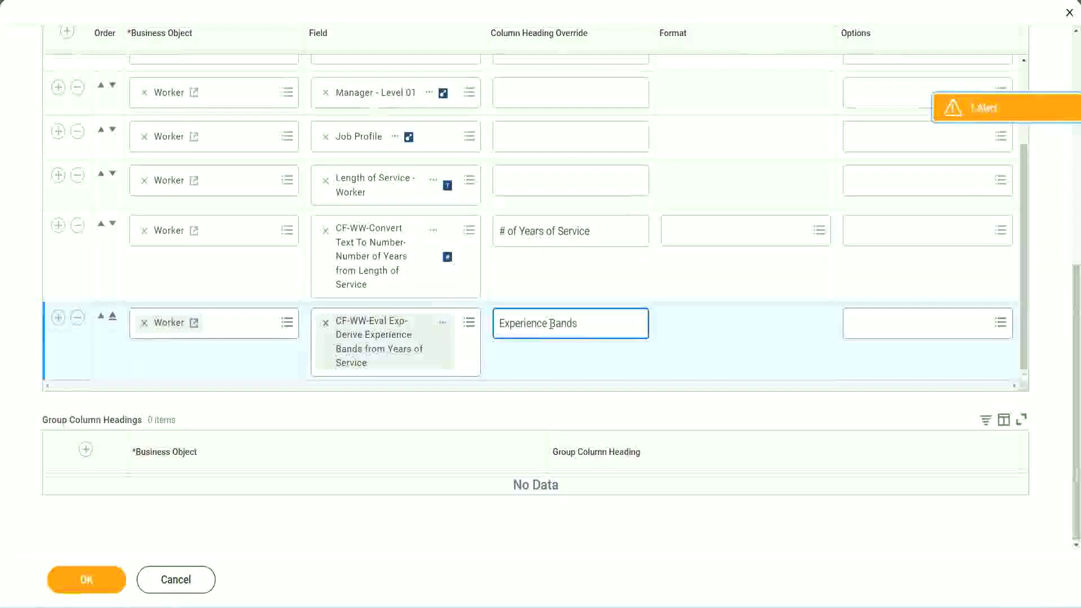
{"action": "left_click", "coordinate": [103, 581]}
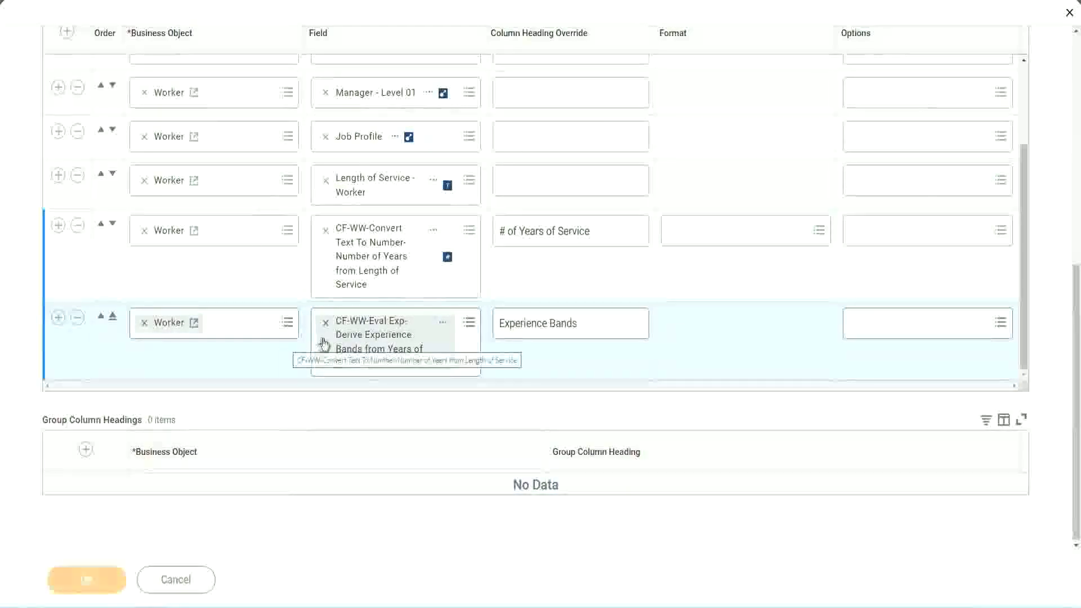
{"action": "scroll", "coordinate": [337, 383], "scroll_direction": "down", "scroll_amount": 3}
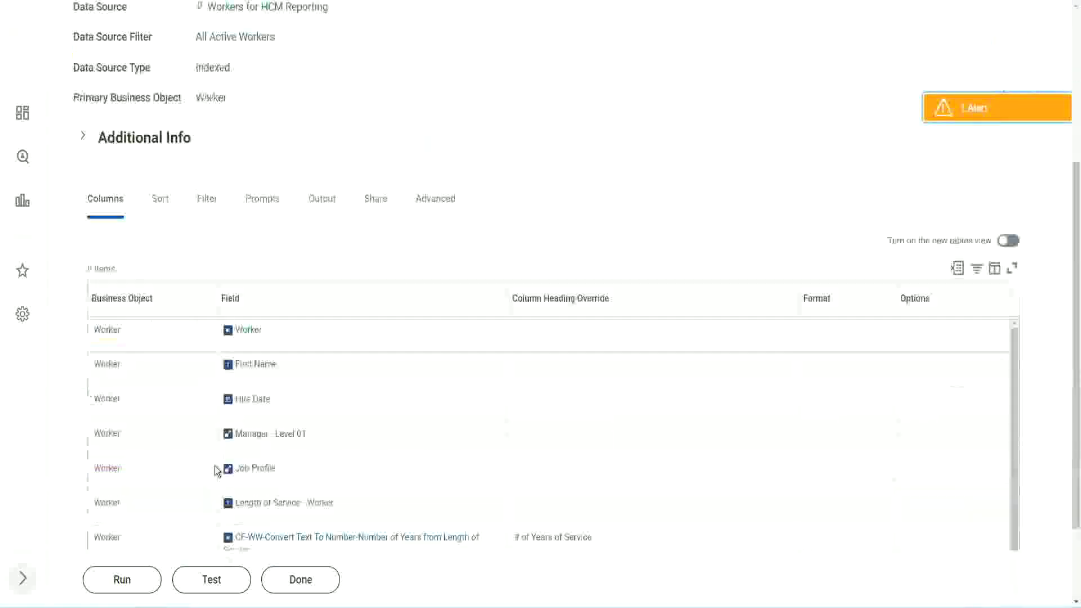
{"action": "left_click", "coordinate": [124, 580]}
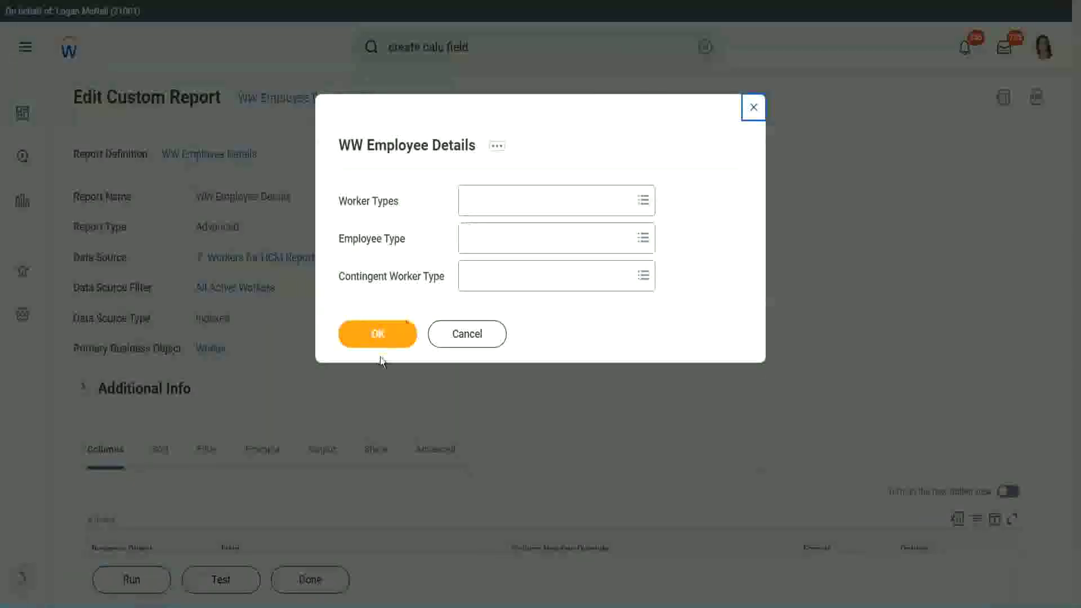
Run the report without worker-type filters and mark the first row's 22 years of service
{"action": "left_click", "coordinate": [379, 341]}
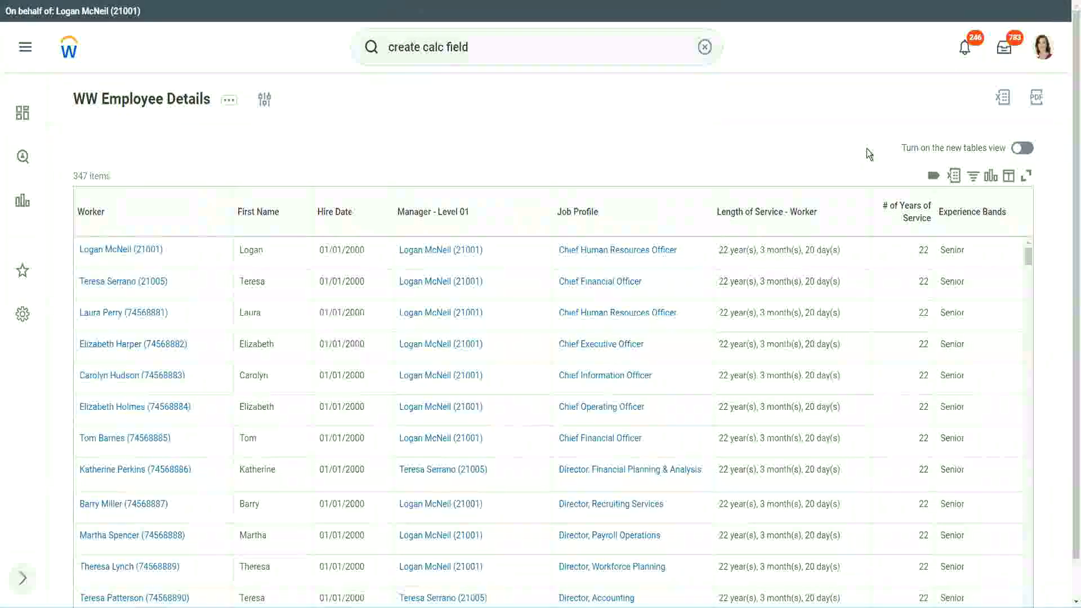
{"action": "scroll", "coordinate": [896, 179], "scroll_direction": "down", "scroll_amount": 1}
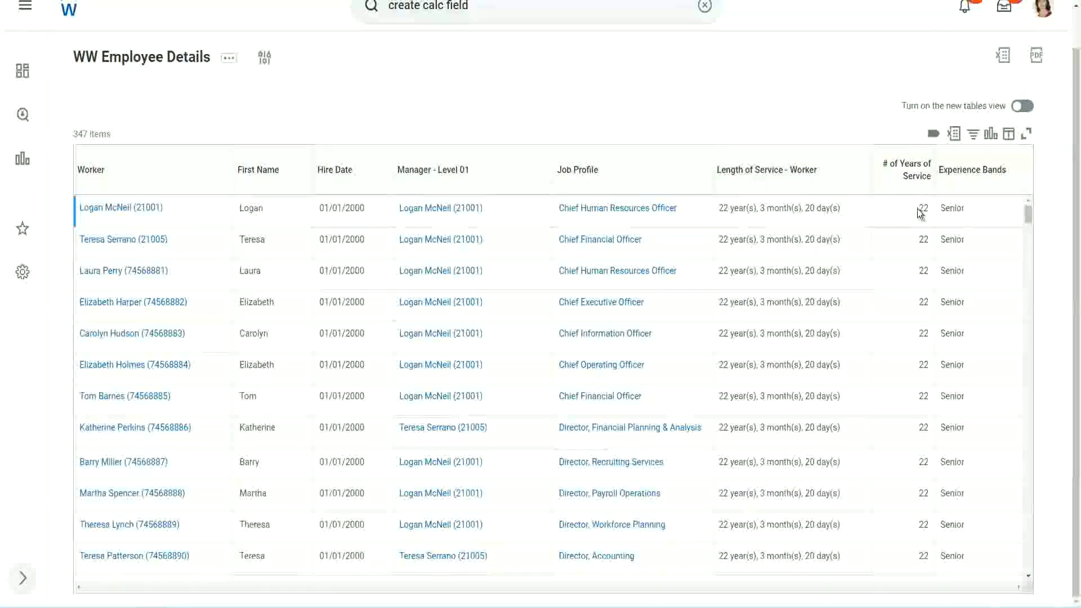
{"action": "left_click_drag", "start_coordinate": [919, 212], "coordinate": [933, 213]}
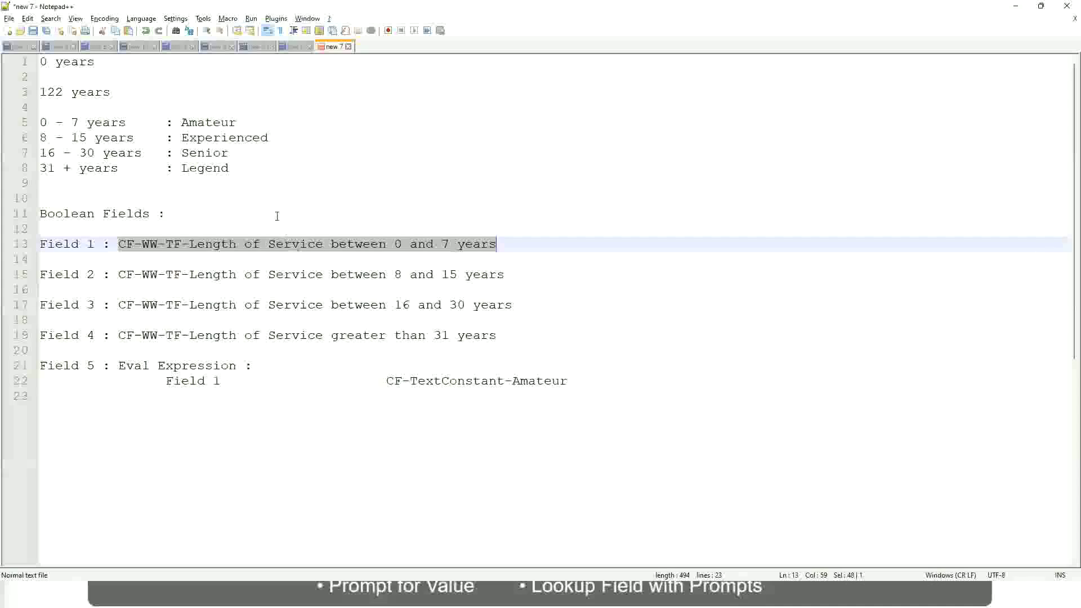
Highlight the 16 - 30 range and the band name Senior on line 7 of the Notepad++ notes
{"action": "left_click", "coordinate": [169, 198]}
{"action": "left_click", "coordinate": [180, 153]}
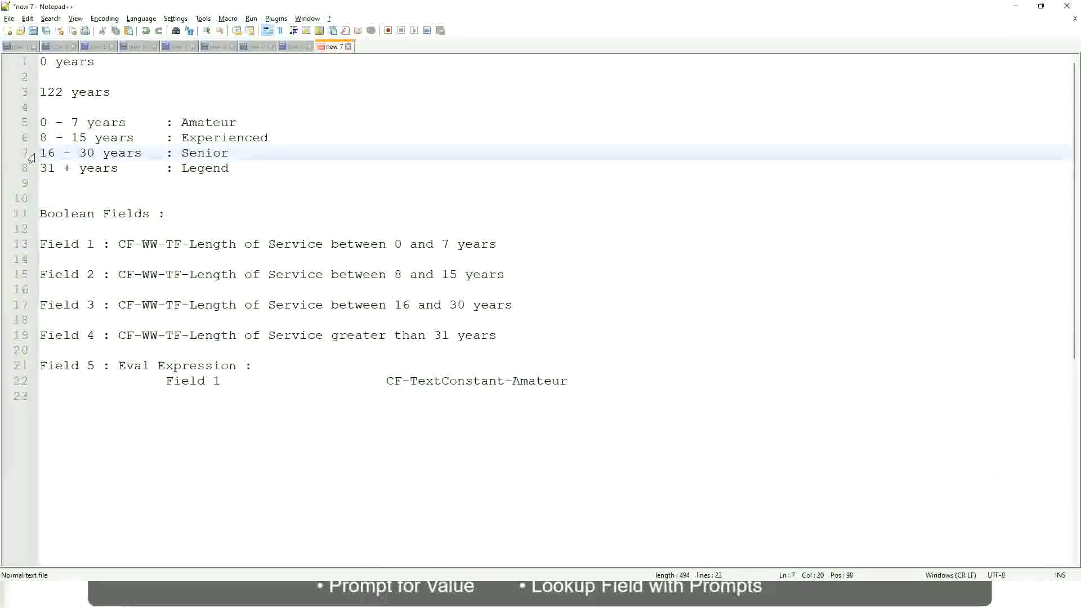
{"action": "left_click_drag", "start_coordinate": [40, 153], "coordinate": [102, 153]}
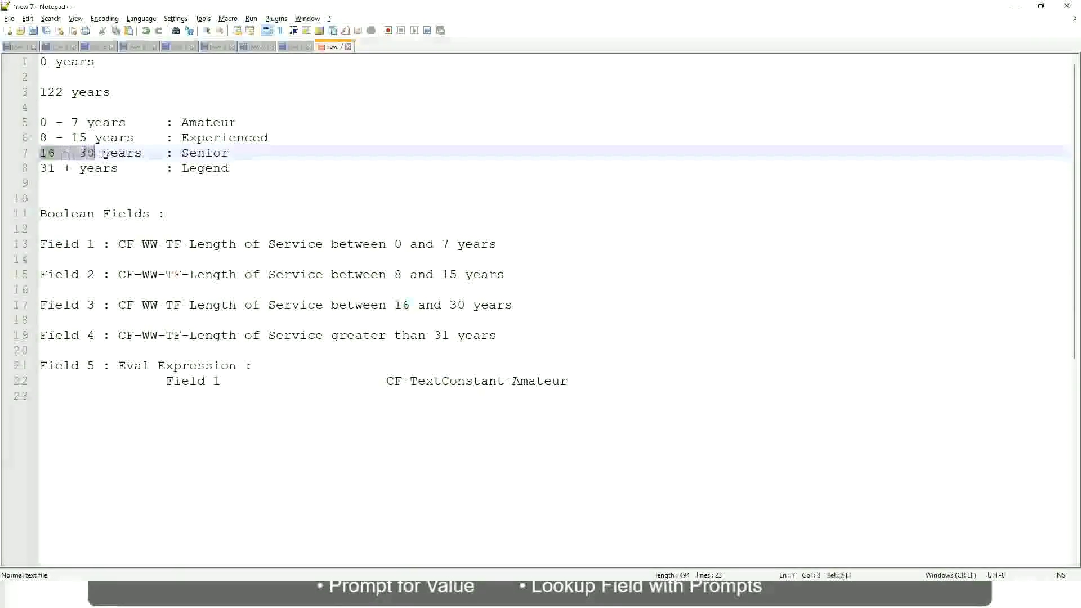
{"action": "double_click", "coordinate": [198, 155]}
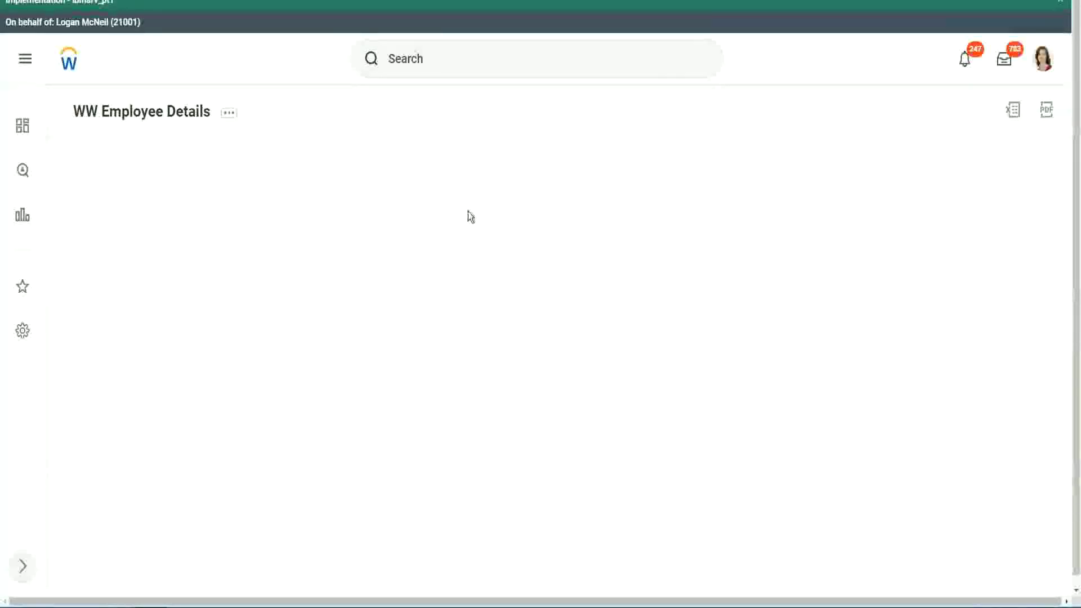
{"action": "scroll", "coordinate": [929, 337], "scroll_direction": "down", "scroll_amount": 1}
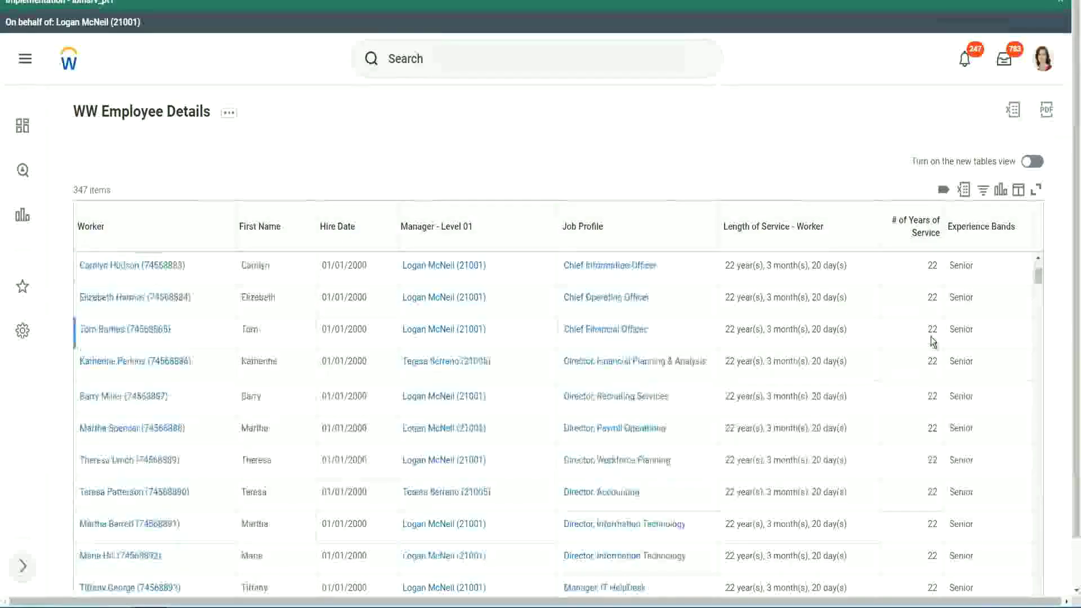
{"action": "scroll", "coordinate": [934, 339], "scroll_direction": "down", "scroll_amount": 1}
{"action": "scroll", "coordinate": [935, 338], "scroll_direction": "down", "scroll_amount": 2}
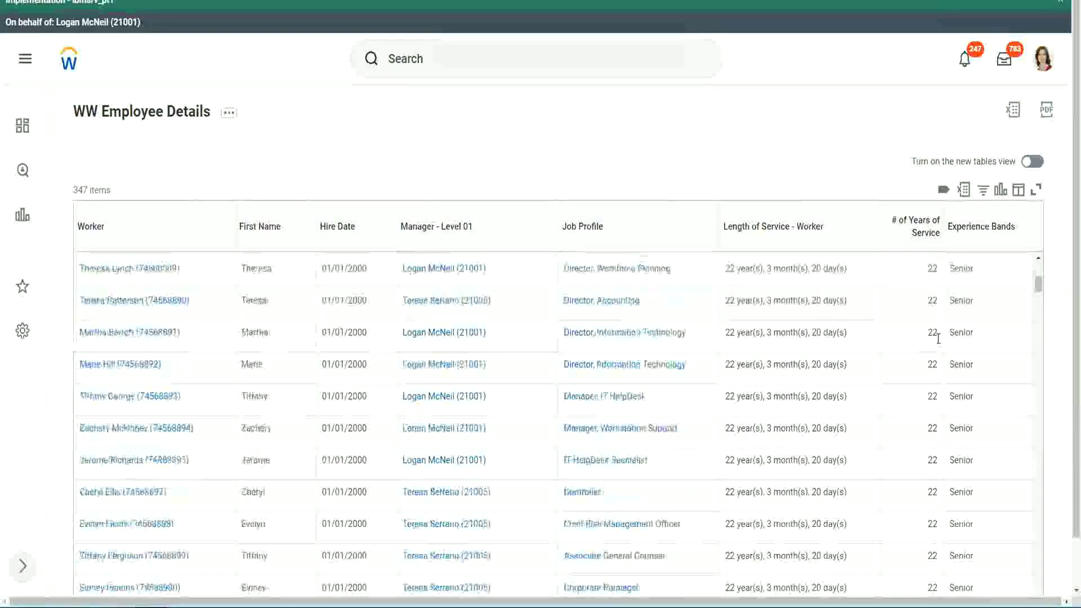
{"action": "scroll", "coordinate": [938, 346], "scroll_direction": "down", "scroll_amount": 2}
{"action": "scroll", "coordinate": [942, 364], "scroll_direction": "down", "scroll_amount": 4}
{"action": "scroll", "coordinate": [942, 372], "scroll_direction": "down", "scroll_amount": 1}
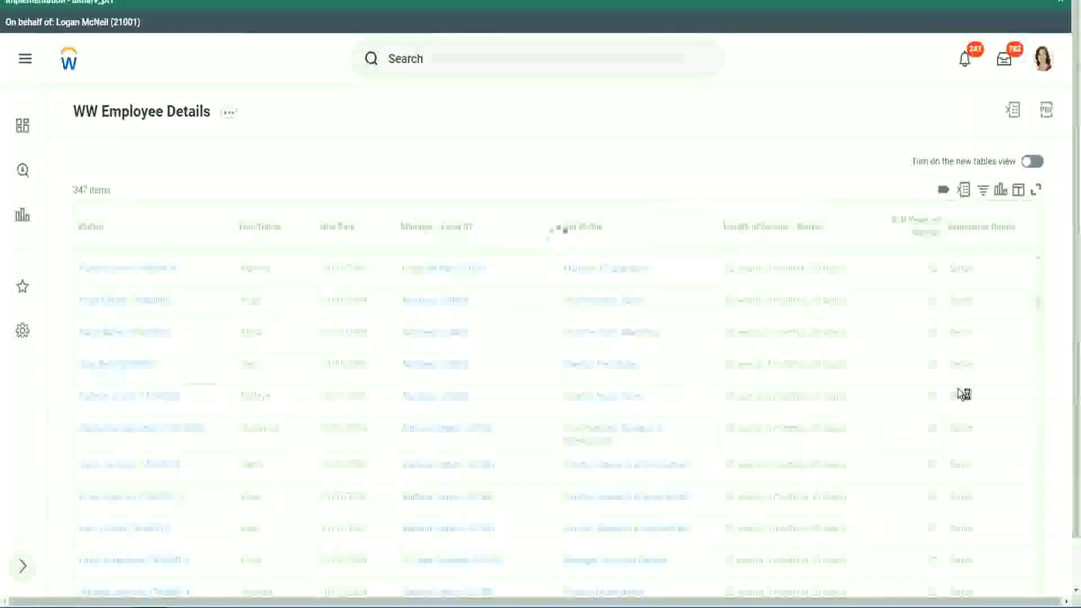
{"action": "scroll", "coordinate": [958, 388], "scroll_direction": "down", "scroll_amount": 1}
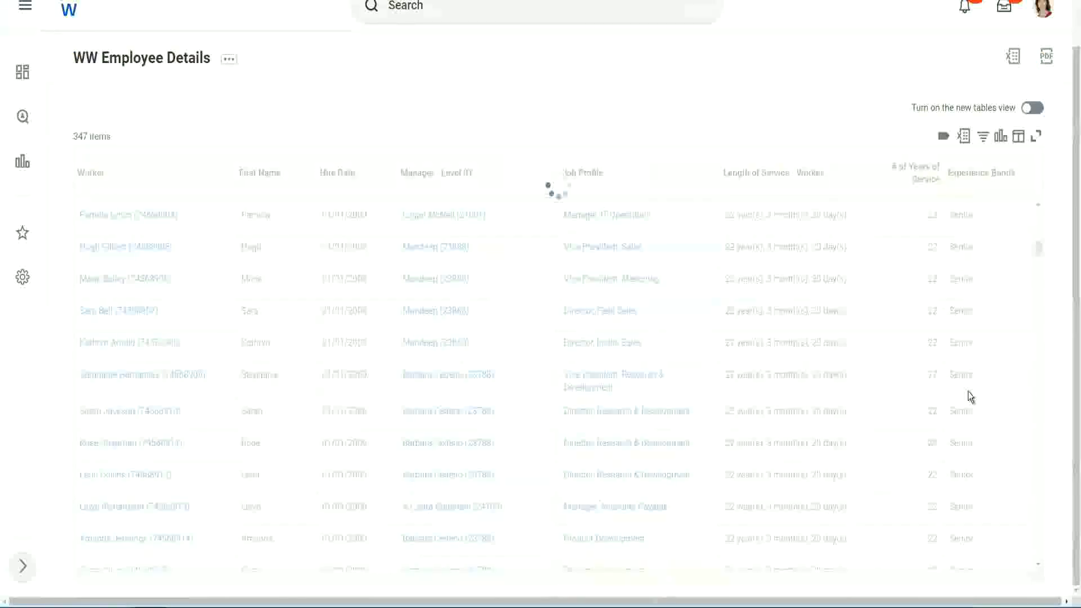
{"action": "scroll", "coordinate": [1002, 320], "scroll_direction": "down", "scroll_amount": 2}
{"action": "scroll", "coordinate": [1002, 319], "scroll_direction": "down", "scroll_amount": 2}
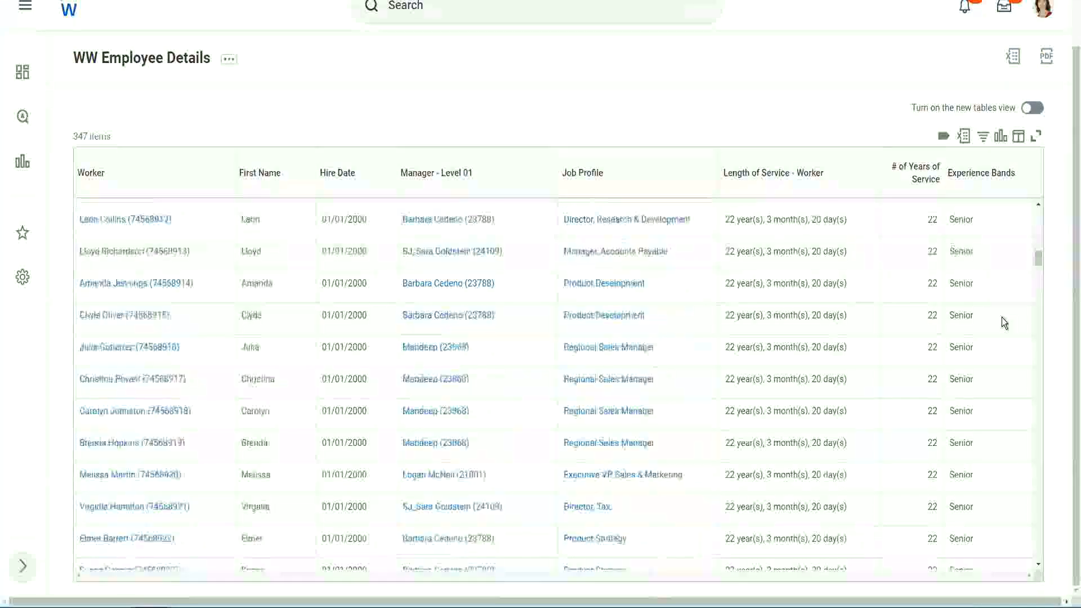
{"action": "scroll", "coordinate": [1003, 322], "scroll_direction": "down", "scroll_amount": 2}
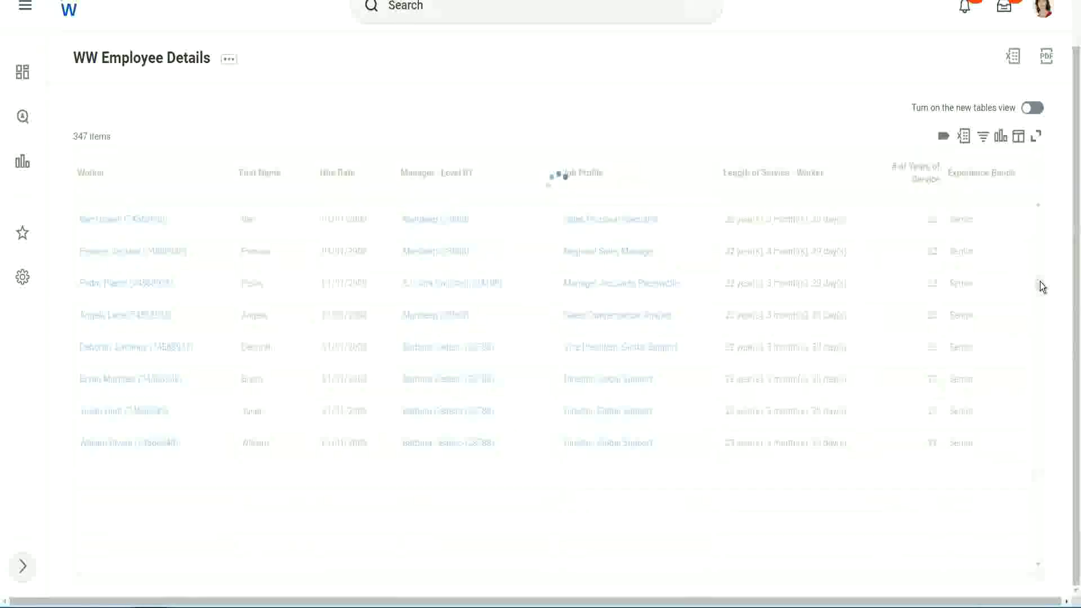
Filter Experience Bands on value Amateur (contains), returning 0 of 347 workers
{"action": "left_click", "coordinate": [989, 185]}
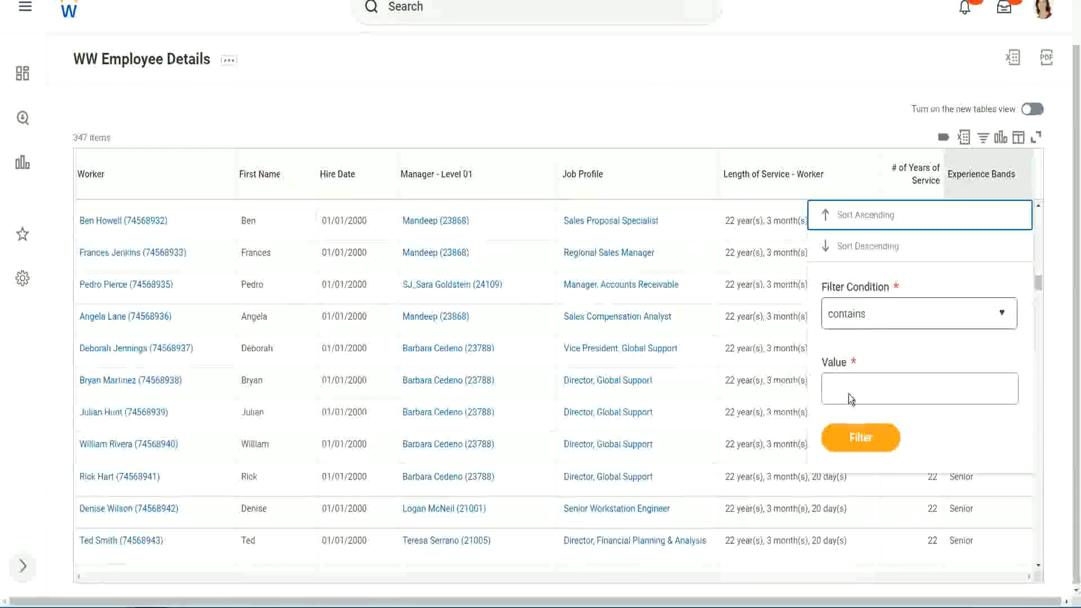
{"action": "left_click", "coordinate": [857, 380]}
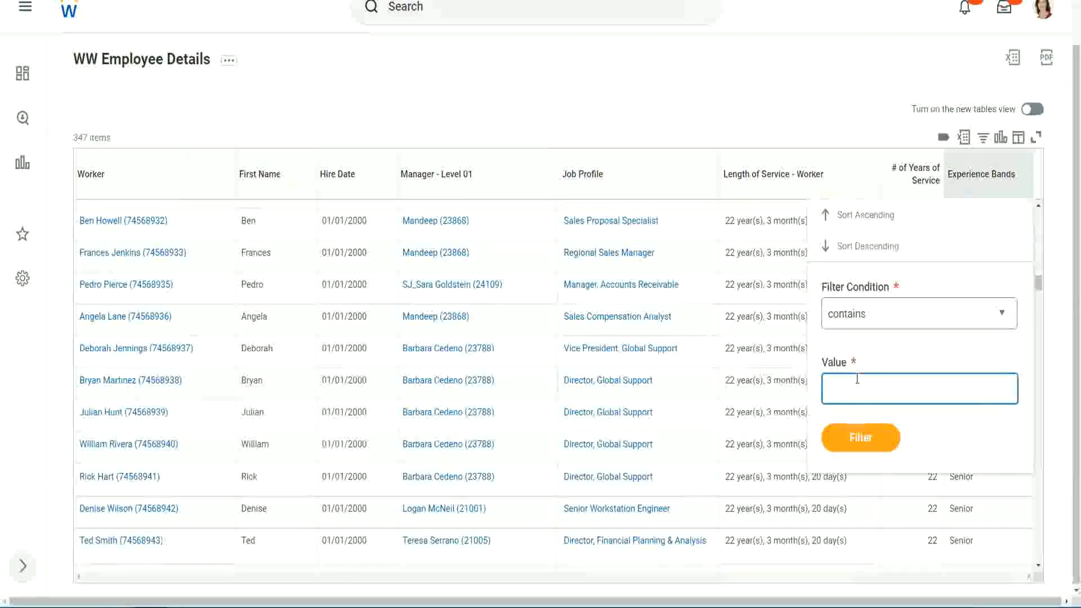
{"action": "type", "text": "Amateur"}
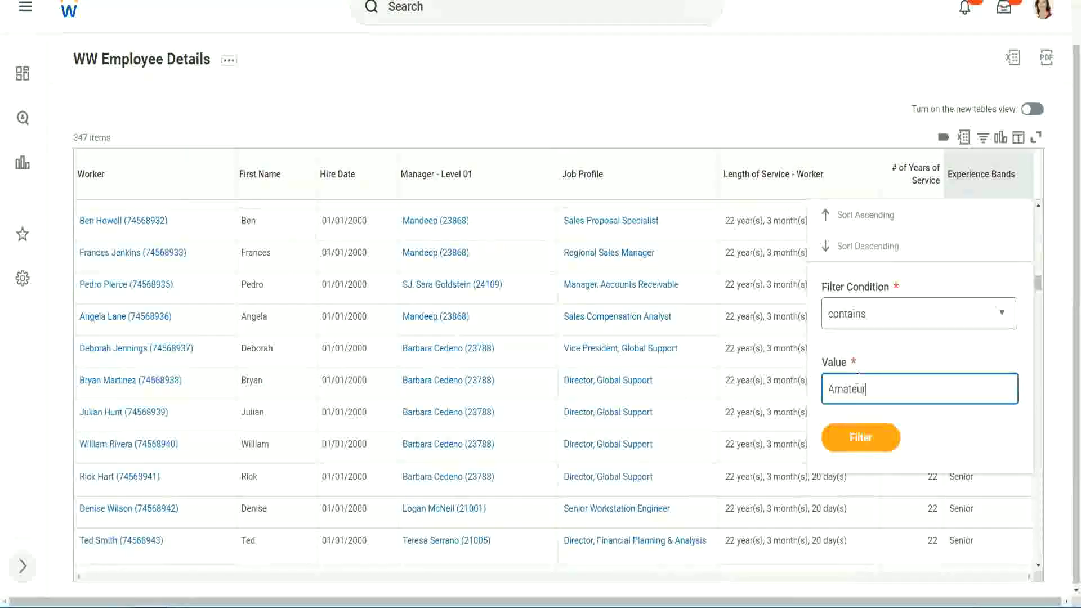
{"action": "left_click", "coordinate": [854, 446]}
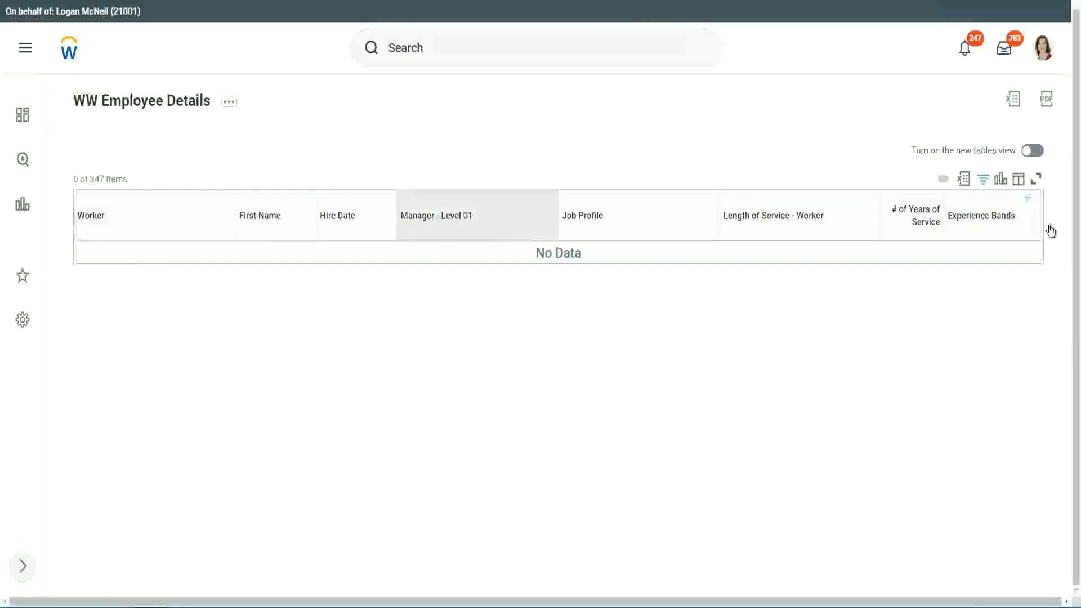
Replace the Amateur filter with Legend, leaving 107 of 347 workers
{"action": "left_click", "coordinate": [978, 220]}
{"action": "left_click", "coordinate": [887, 368]}
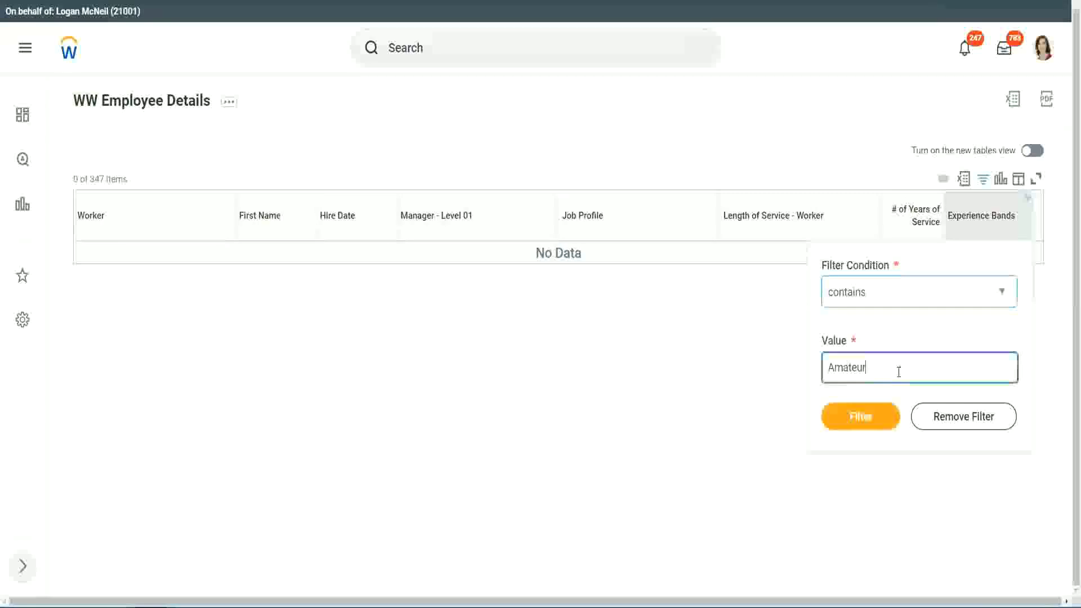
{"action": "key", "text": "ctrl+a"}
{"action": "type", "text": "Legend"}
{"action": "left_click", "coordinate": [861, 417]}
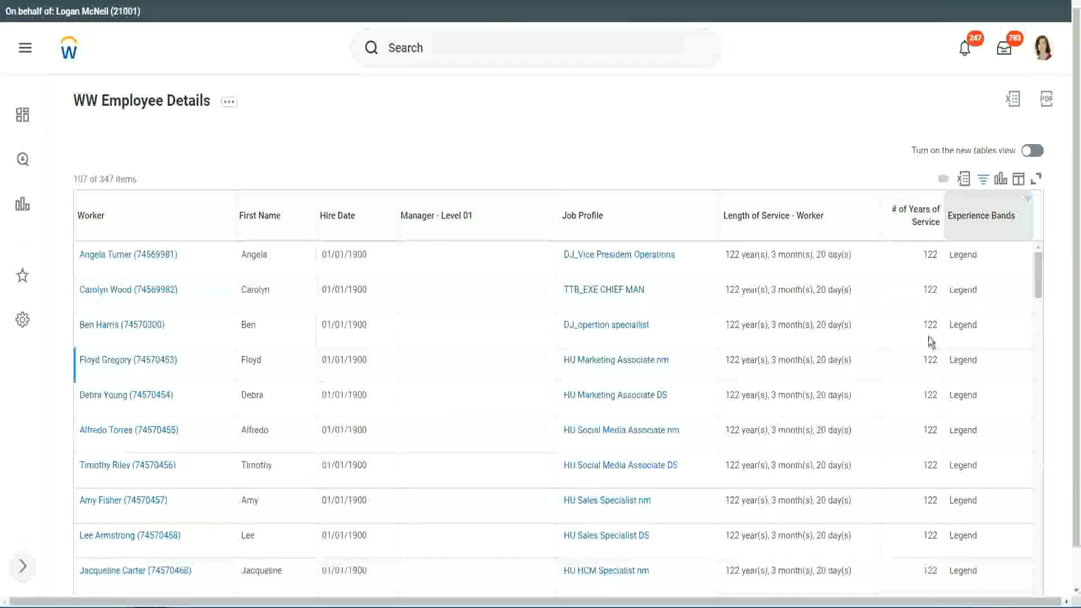
{"action": "scroll", "coordinate": [929, 337], "scroll_direction": "down", "scroll_amount": 4}
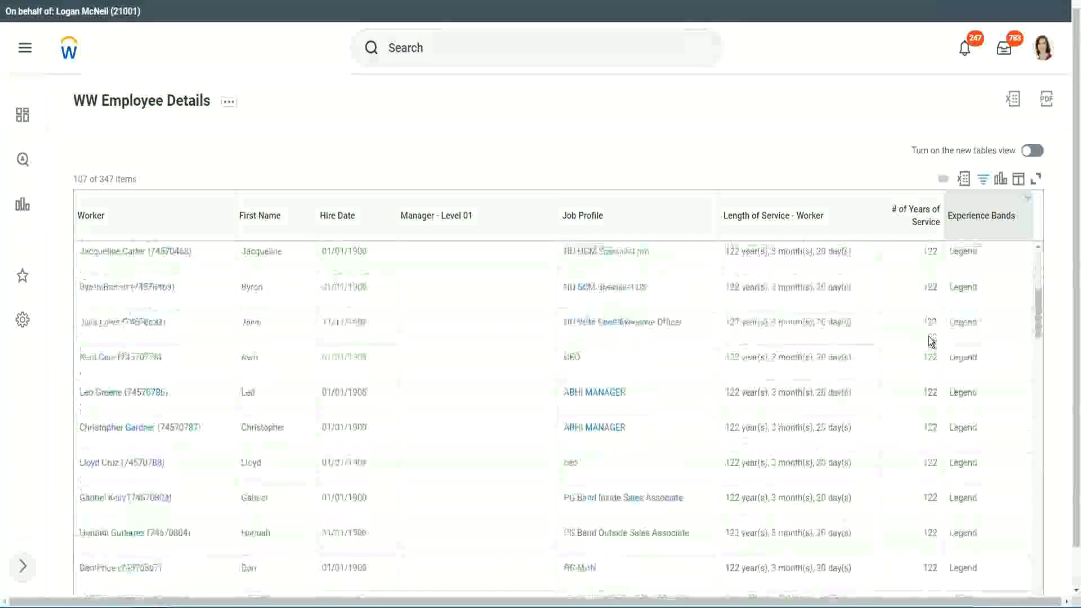
{"action": "scroll", "coordinate": [929, 337], "scroll_direction": "down", "scroll_amount": 4}
{"action": "scroll", "coordinate": [928, 336], "scroll_direction": "down", "scroll_amount": 3}
{"action": "scroll", "coordinate": [929, 336], "scroll_direction": "down", "scroll_amount": 3}
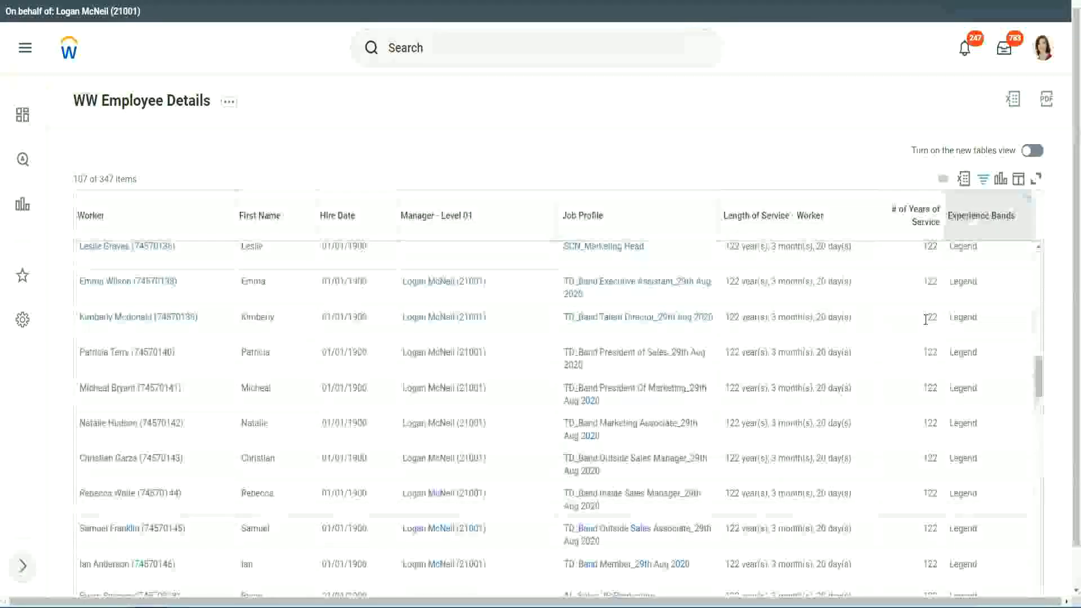
{"action": "scroll", "coordinate": [927, 322], "scroll_direction": "down", "scroll_amount": 3}
{"action": "scroll", "coordinate": [927, 324], "scroll_direction": "down", "scroll_amount": 5}
{"action": "scroll", "coordinate": [432, 415], "scroll_direction": "down", "scroll_amount": 5}
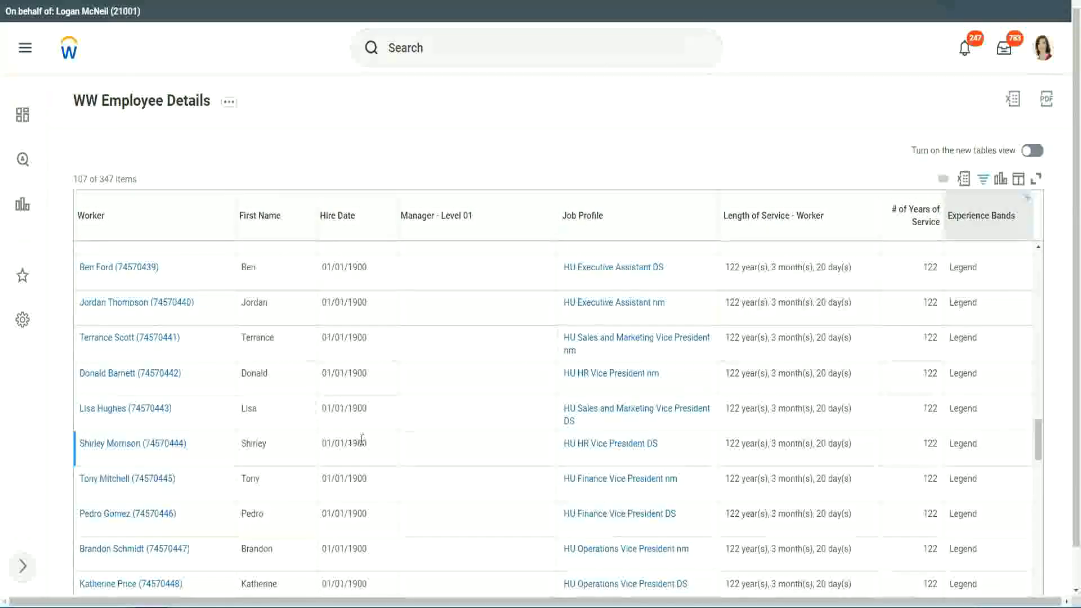
Check Legend rows: Shirley Morrison's 1900 hire, Kurt Workday's 102 and Nicholas Wood's 122 years of service
{"action": "double_click", "coordinate": [357, 444]}
{"action": "scroll", "coordinate": [919, 422], "scroll_direction": "down", "scroll_amount": 3}
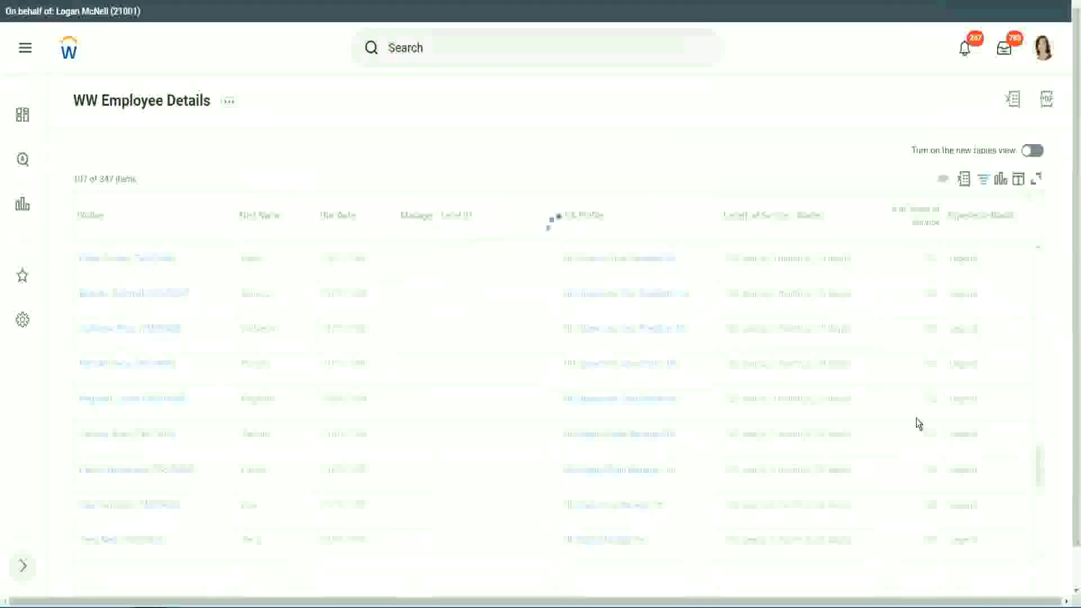
{"action": "scroll", "coordinate": [918, 422], "scroll_direction": "down", "scroll_amount": 3}
{"action": "scroll", "coordinate": [918, 423], "scroll_direction": "down", "scroll_amount": 3}
{"action": "scroll", "coordinate": [919, 423], "scroll_direction": "down", "scroll_amount": 5}
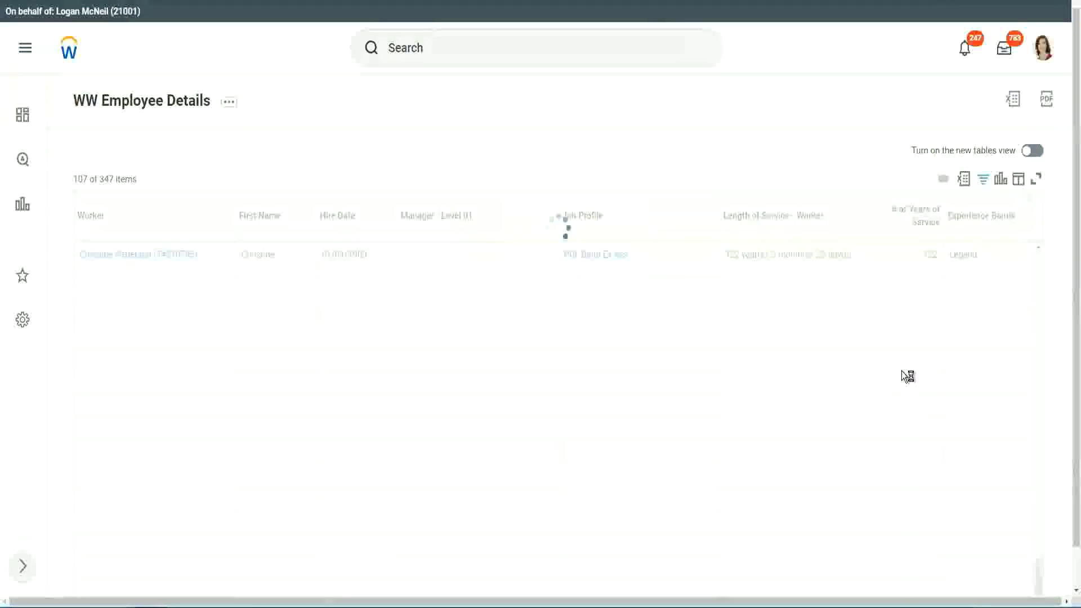
{"action": "scroll", "coordinate": [901, 371], "scroll_direction": "down", "scroll_amount": 2}
{"action": "scroll", "coordinate": [901, 371], "scroll_direction": "down", "scroll_amount": 5}
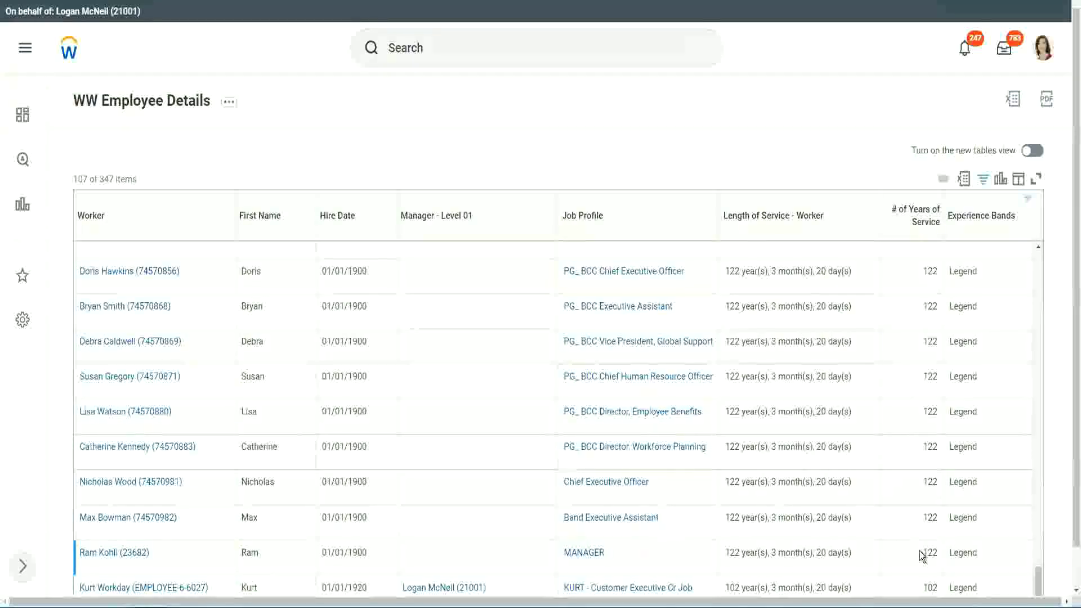
{"action": "double_click", "coordinate": [927, 588]}
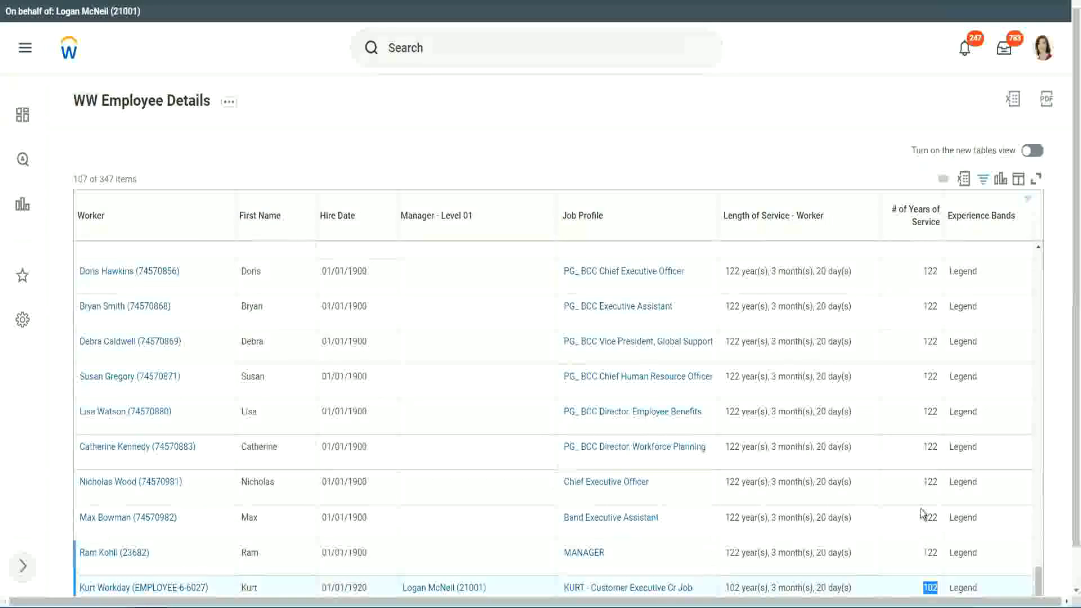
{"action": "double_click", "coordinate": [930, 481]}
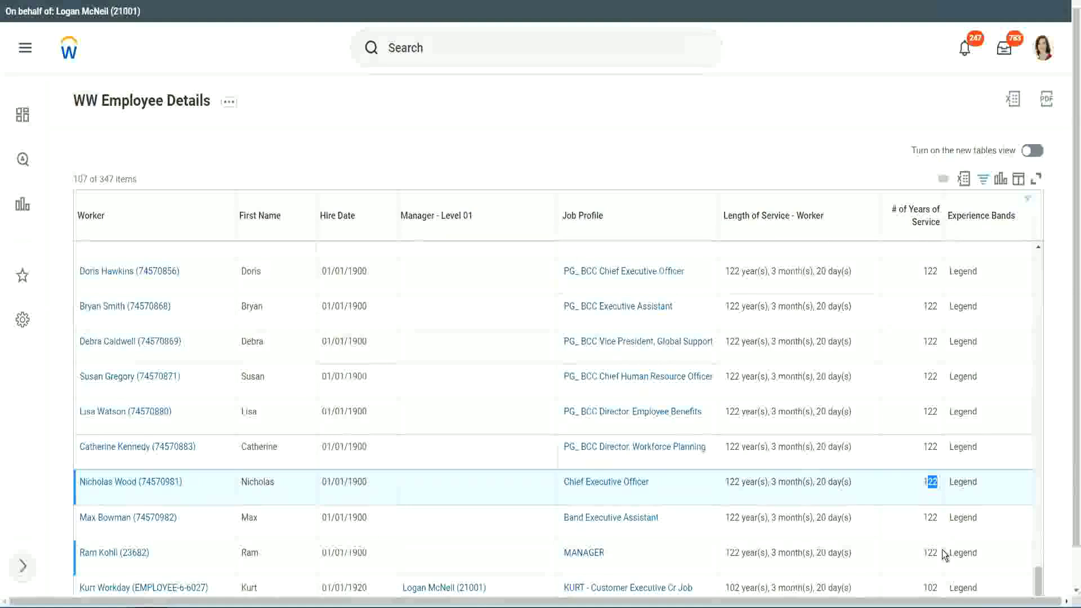
{"action": "left_click", "coordinate": [909, 449]}
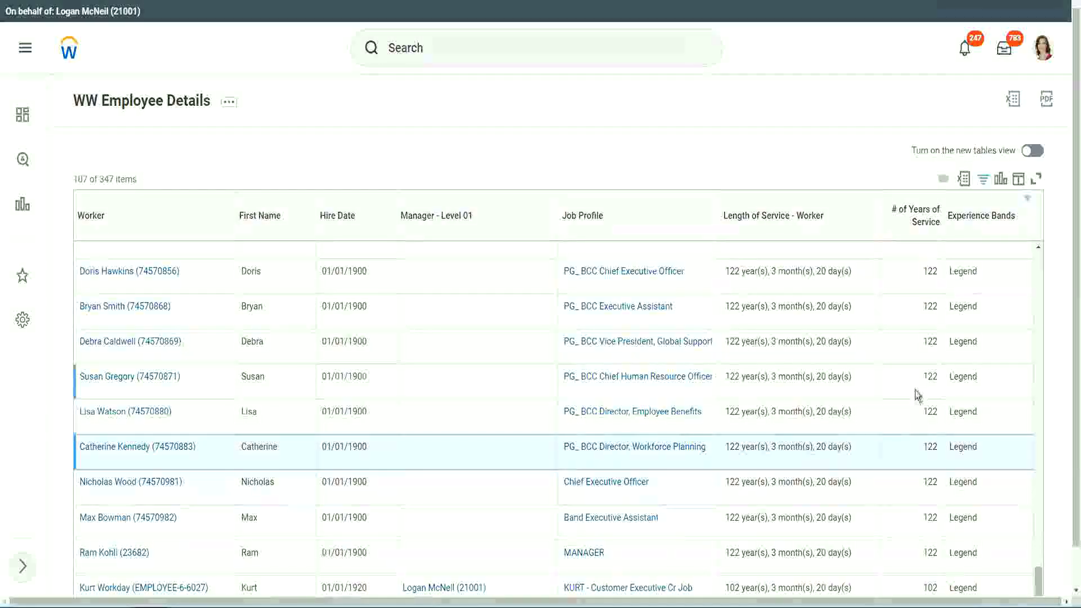
Replace the Legend filter with Experienced, leaving 82 of 347 workers
{"action": "left_click", "coordinate": [988, 218]}
{"action": "left_click", "coordinate": [829, 432]}
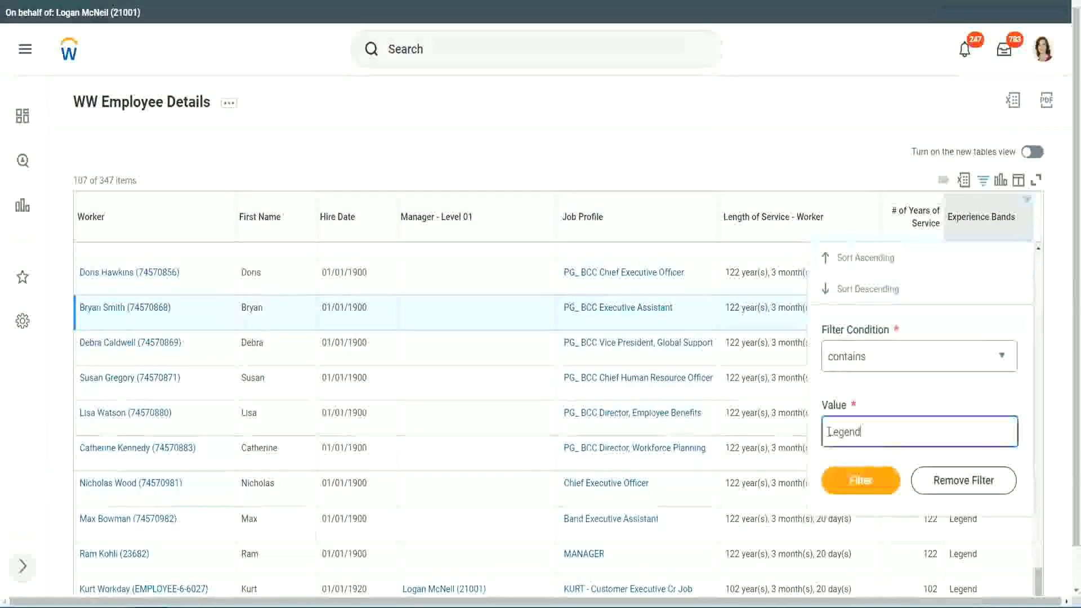
{"action": "double_click", "coordinate": [828, 432]}
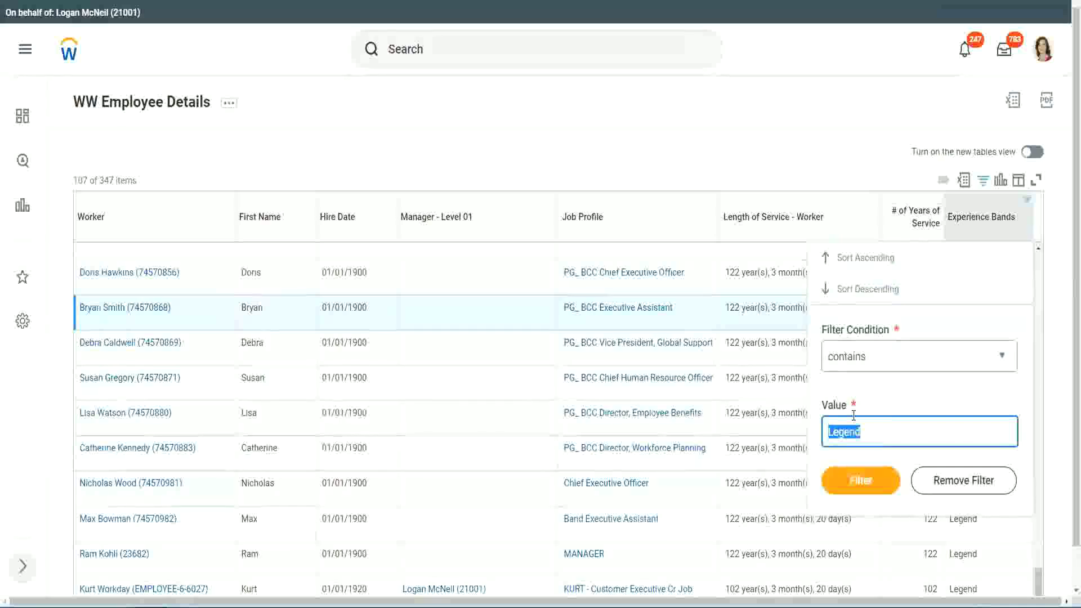
{"action": "type", "text": "Expe"}
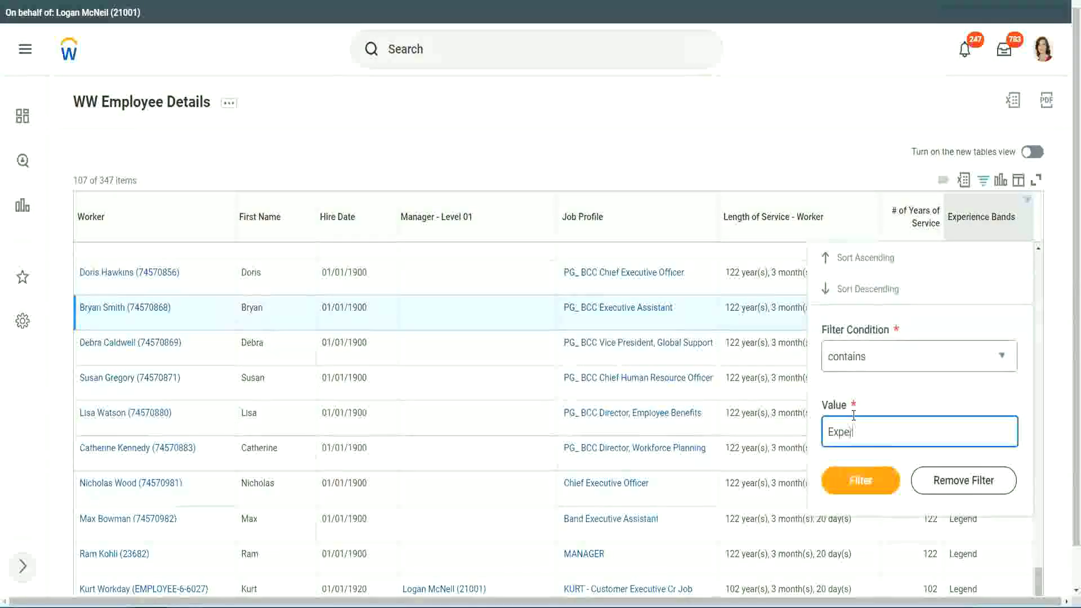
{"action": "type", "text": "rienced"}
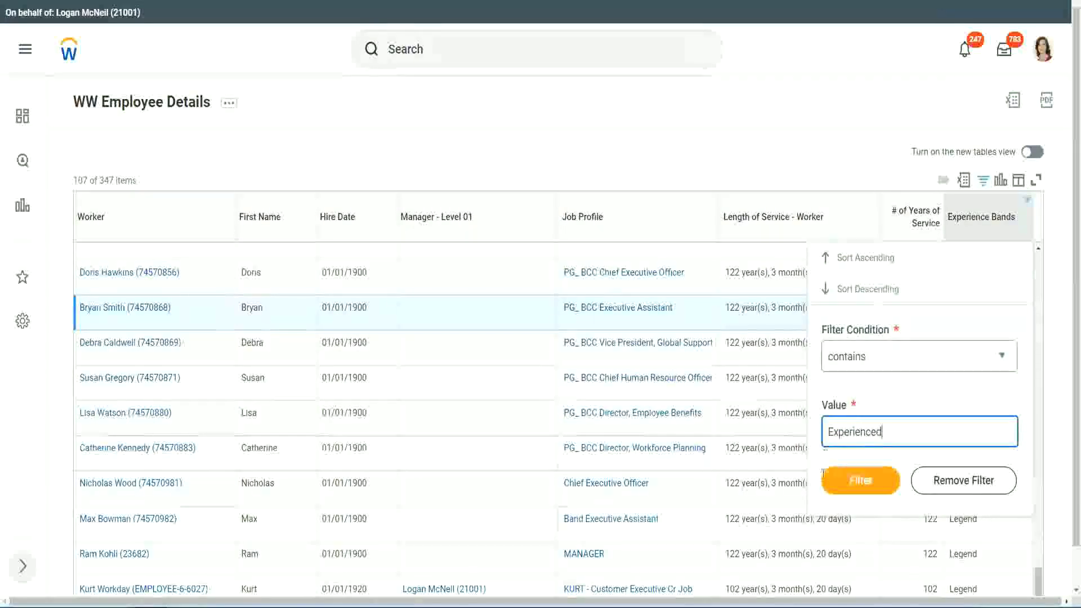
{"action": "left_click", "coordinate": [867, 482]}
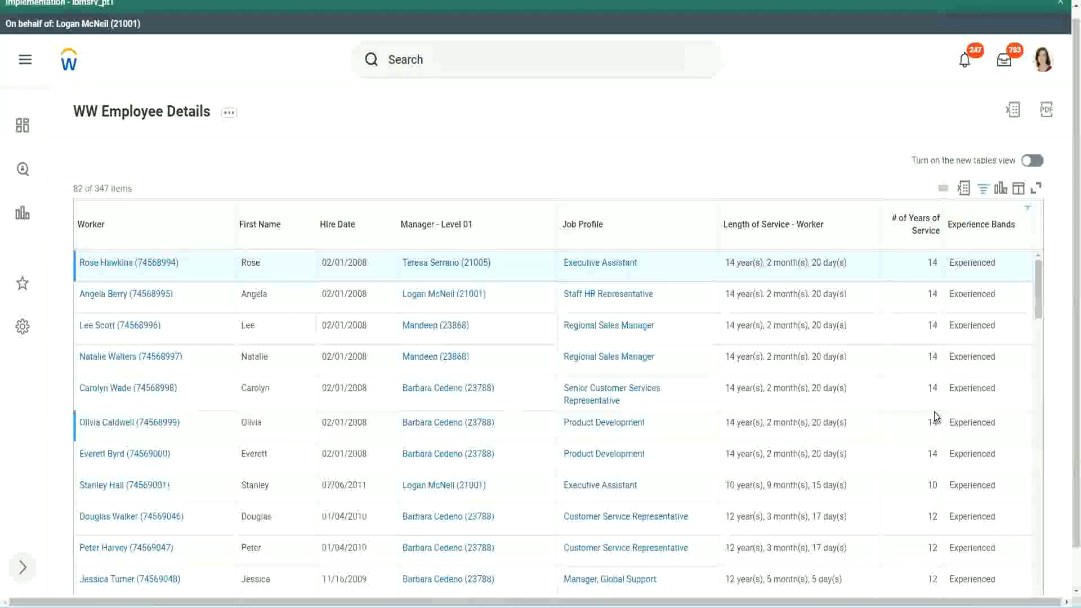
{"action": "scroll", "coordinate": [936, 417], "scroll_direction": "down", "scroll_amount": 5}
{"action": "double_click", "coordinate": [930, 298]}
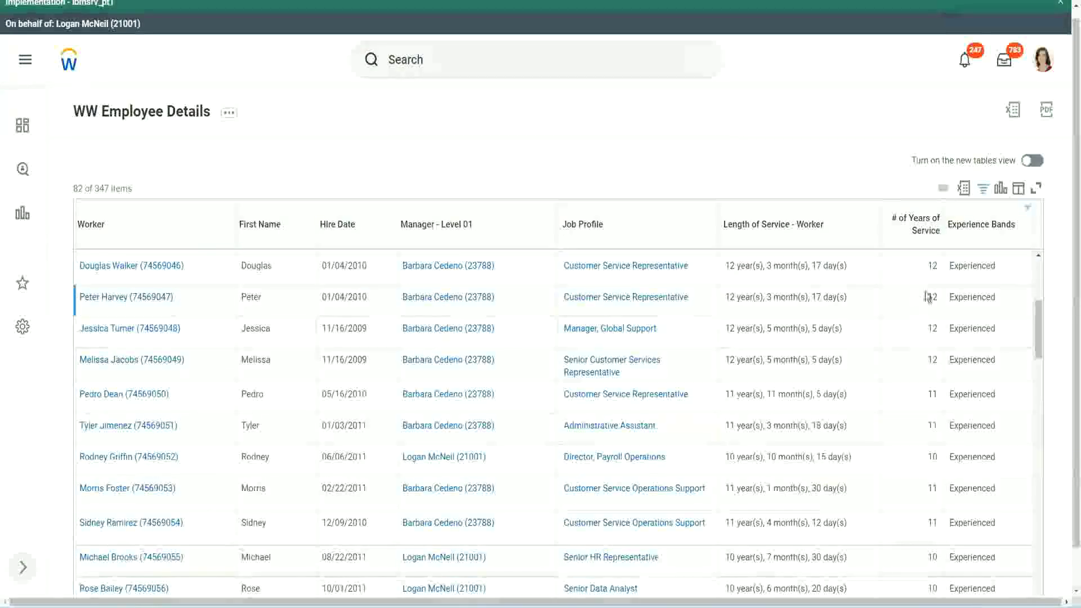
{"action": "double_click", "coordinate": [963, 297]}
{"action": "scroll", "coordinate": [933, 397], "scroll_direction": "down", "scroll_amount": 3}
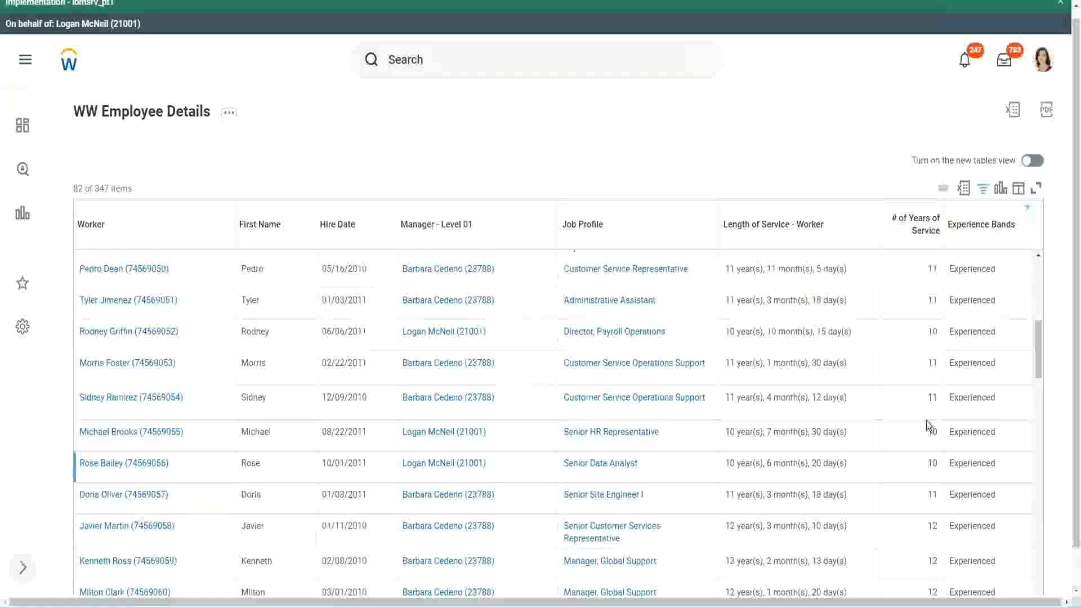
{"action": "left_click", "coordinate": [933, 400]}
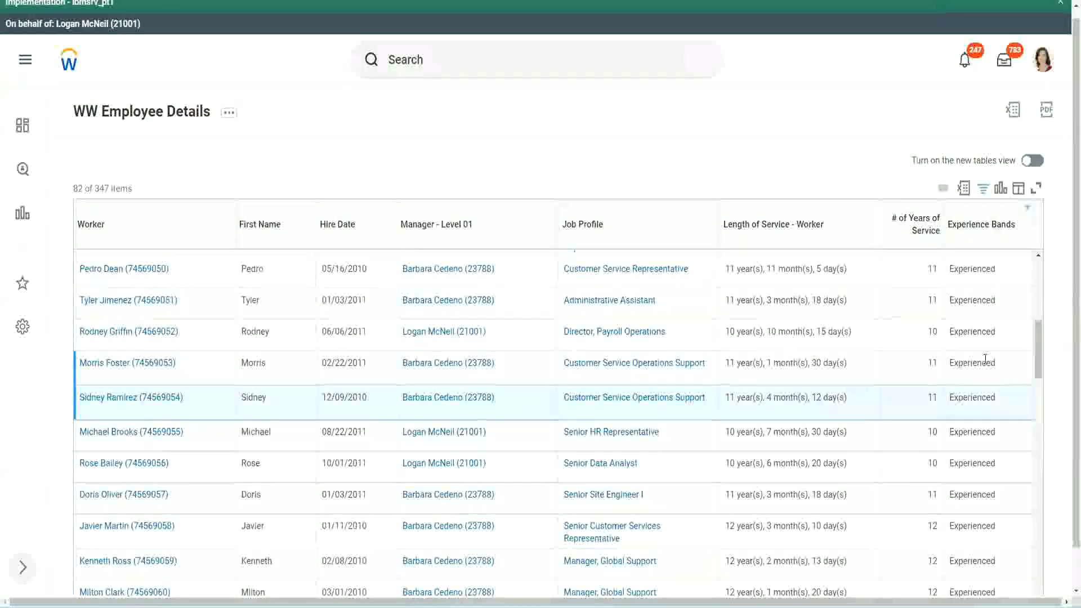
{"action": "left_click", "coordinate": [938, 364]}
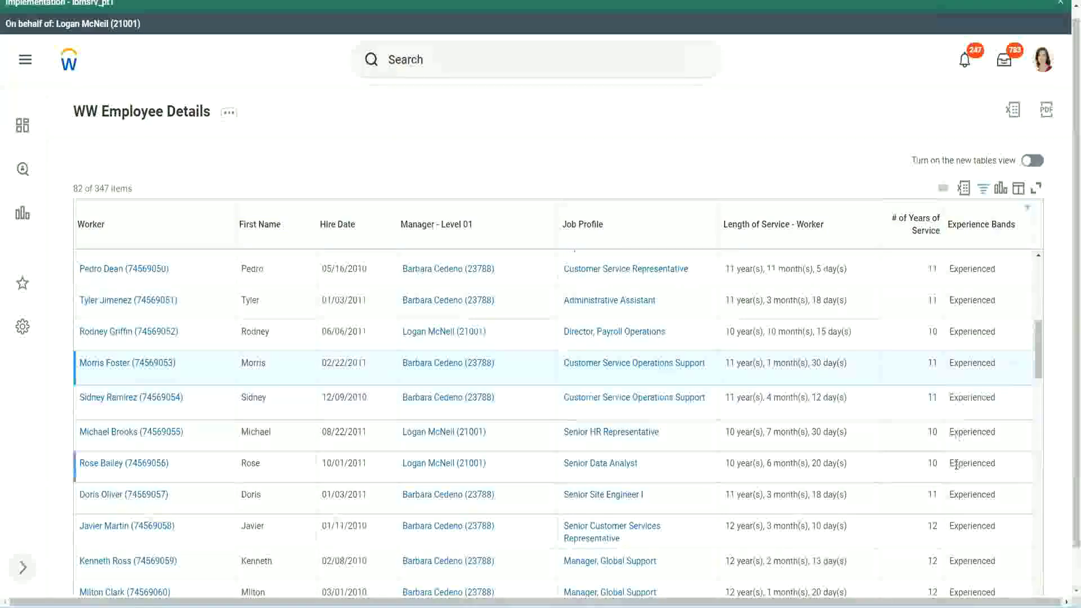
{"action": "scroll", "coordinate": [956, 463], "scroll_direction": "down", "scroll_amount": 5}
{"action": "scroll", "coordinate": [955, 462], "scroll_direction": "down", "scroll_amount": 2}
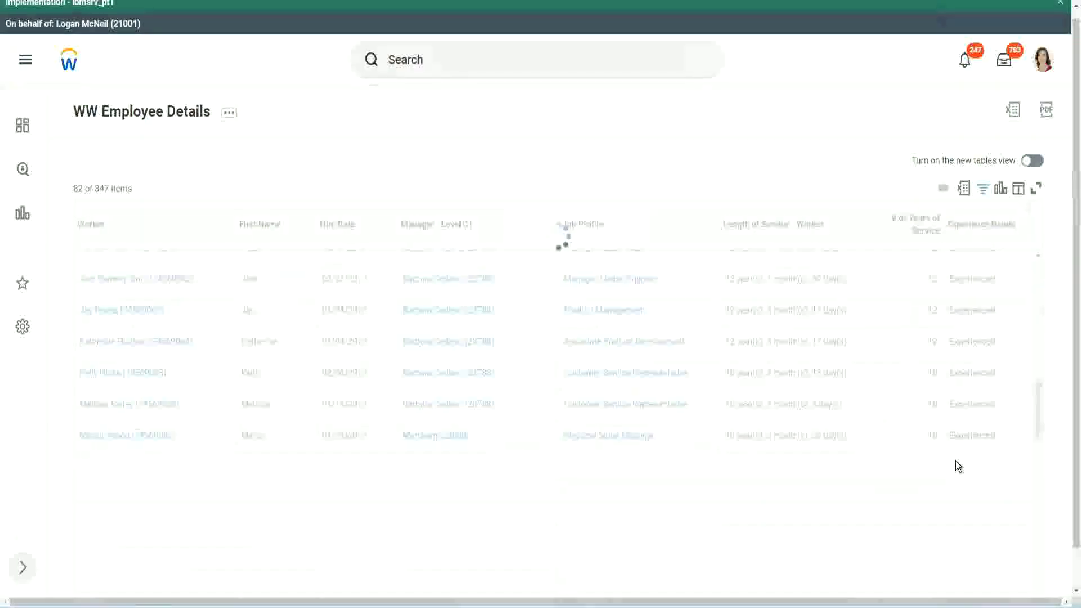